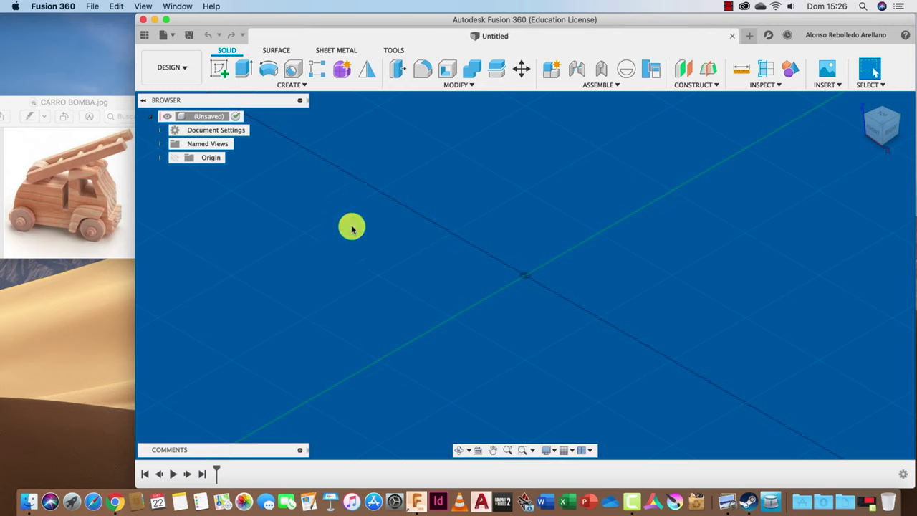
# Step: Name the untitled design 'BOMBA 220919' and save it to the JUGUETES folder
pyautogui.doubleClick(213, 117)
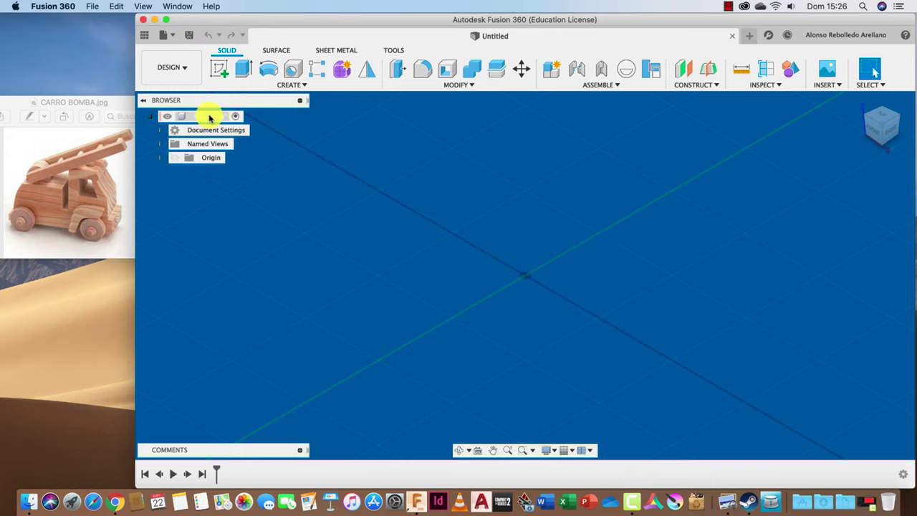
pyautogui.click(189, 34)
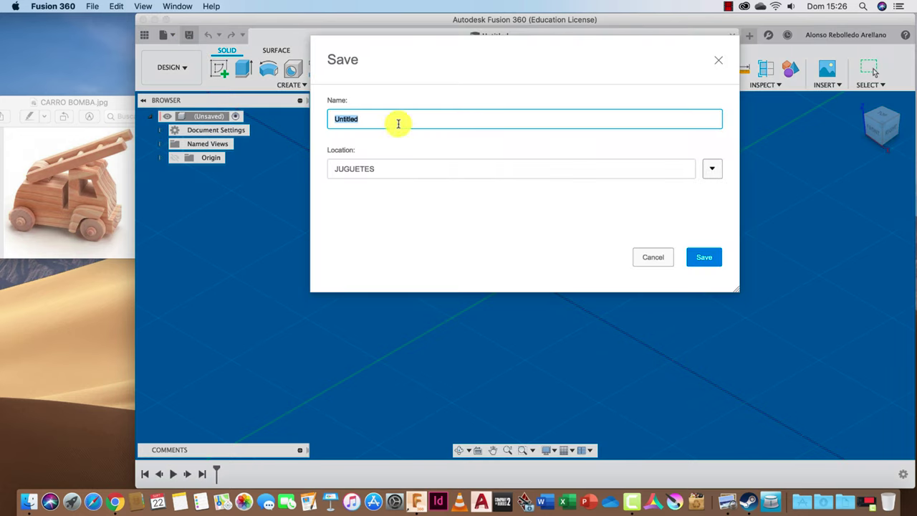
pyautogui.moveTo(376, 119); pyautogui.dragTo(303, 117)
pyautogui.write('BOMBA 22091')
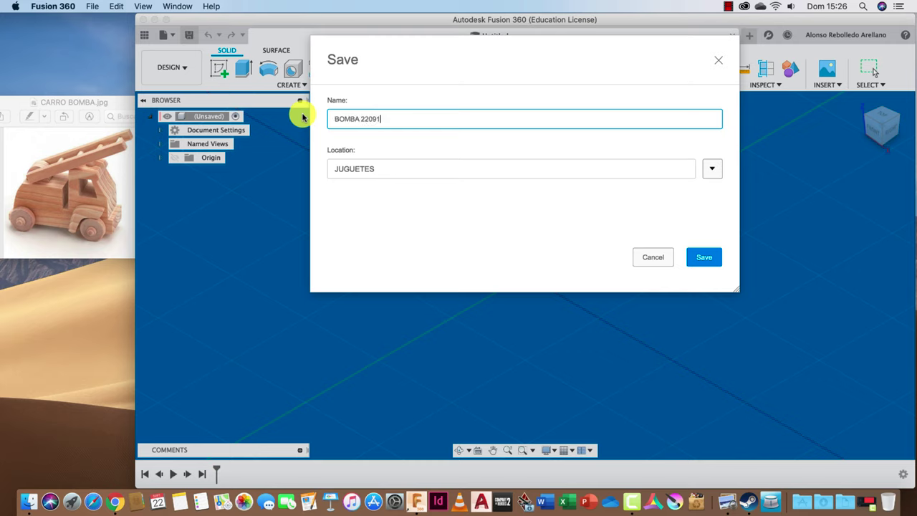
pyautogui.write('9')
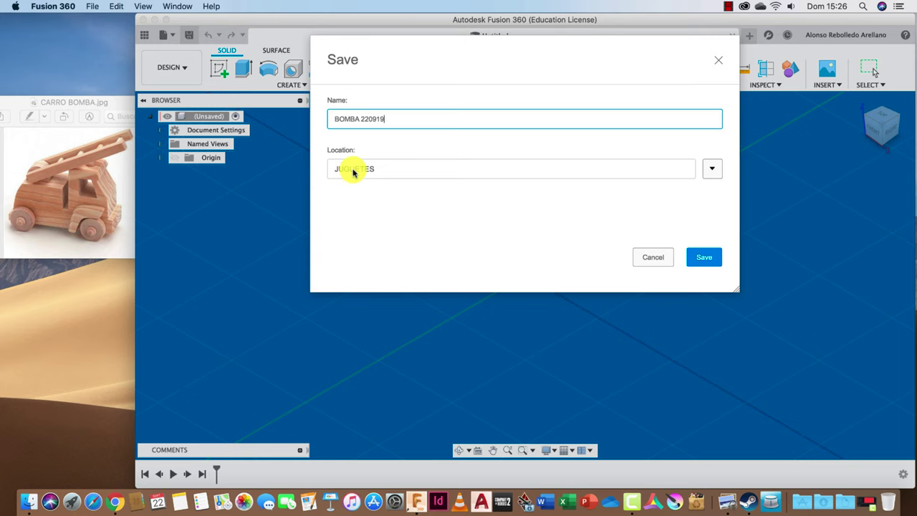
pyautogui.click(710, 256)
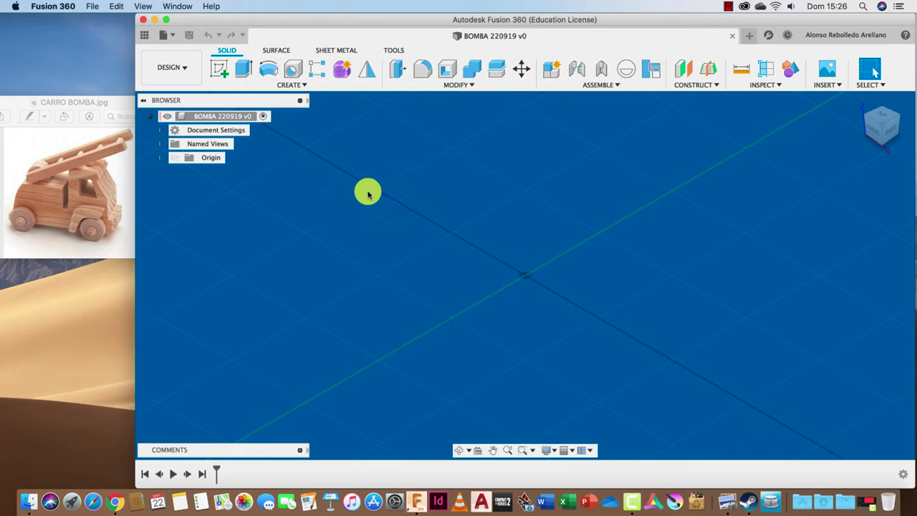
# Step: Create the empty CUERPO component and start a sketch on its front origin plane
pyautogui.click(549, 70)
pyautogui.write('CUERPO')
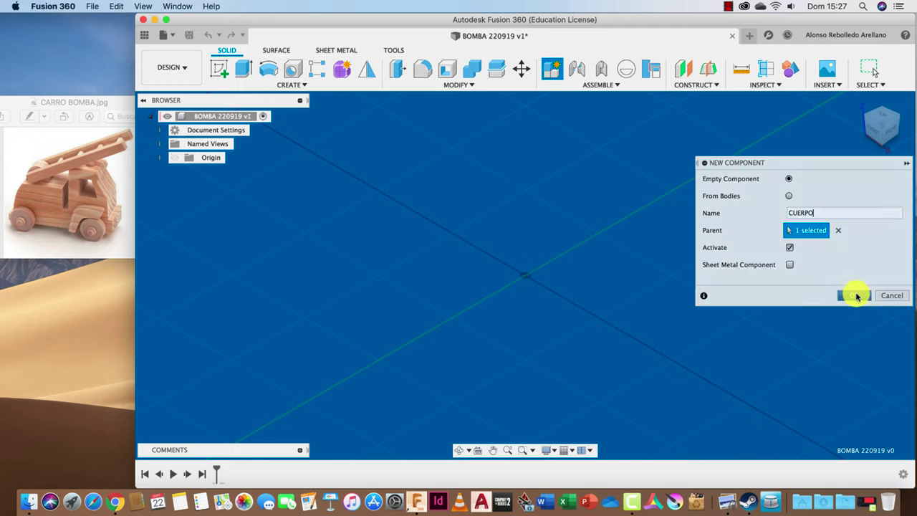
pyautogui.click(854, 295)
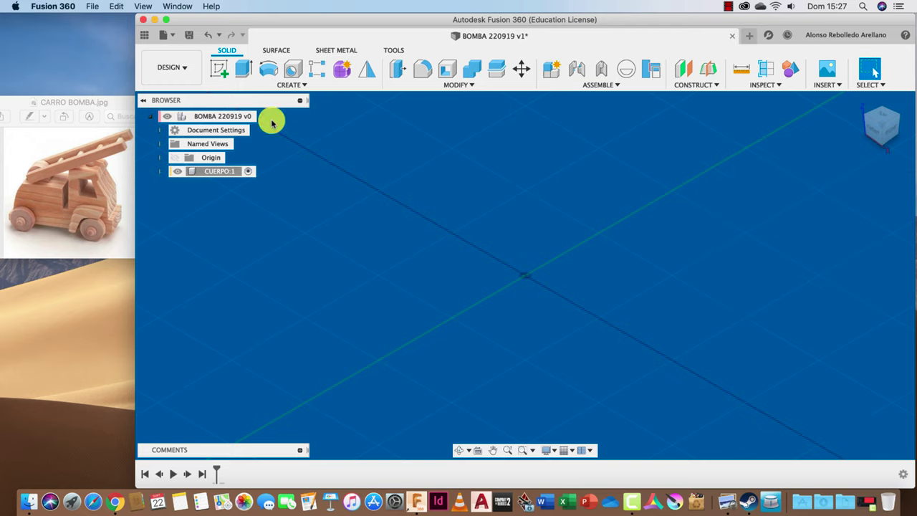
pyautogui.click(219, 68)
pyautogui.click(561, 270)
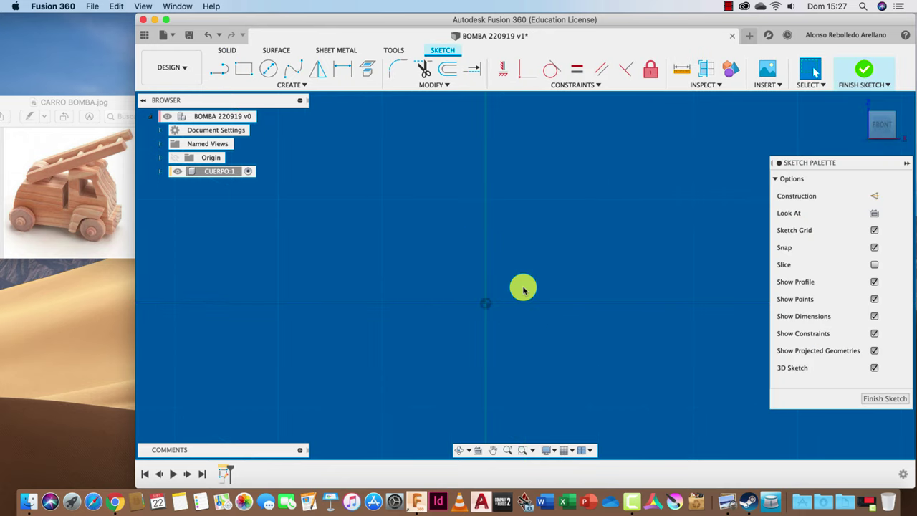
# Step: Draw a 6 mm diameter circle centred at the origin
pyautogui.click(268, 69)
pyautogui.click(485, 304)
pyautogui.write('6')
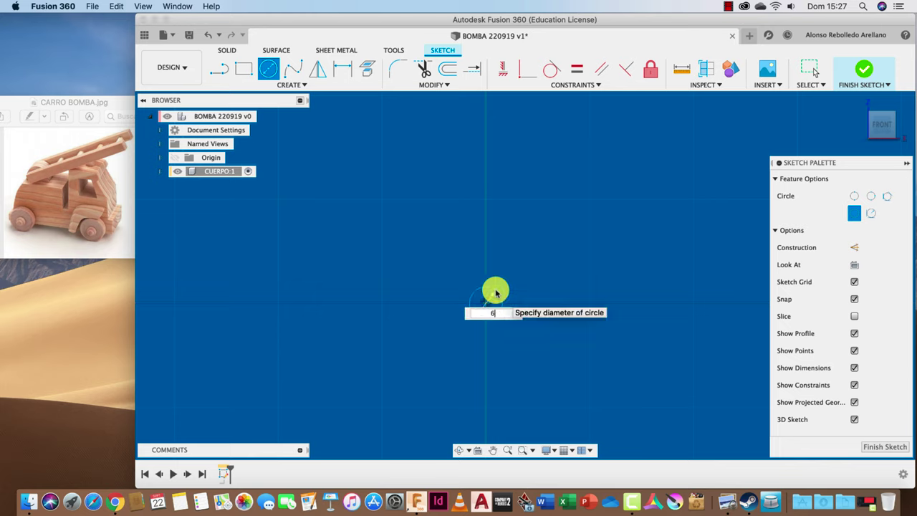
pyautogui.press('Return')
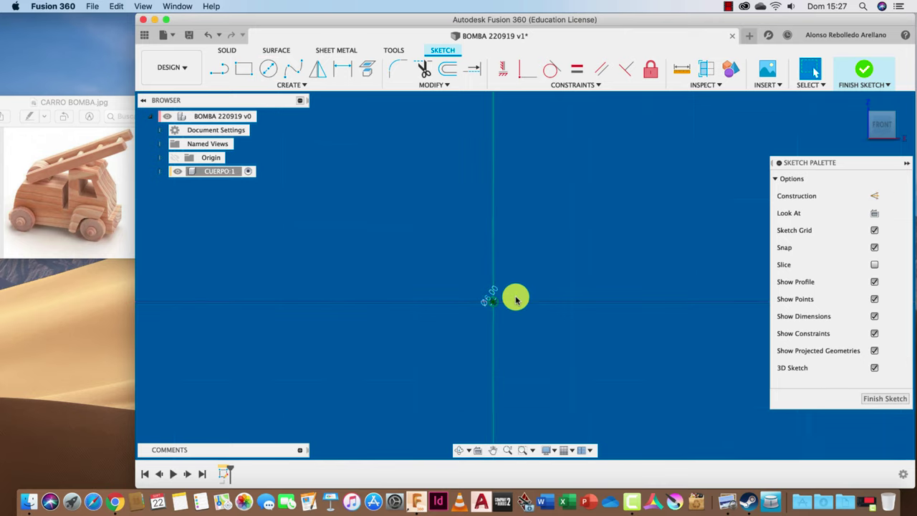
pyautogui.scroll(2, 516, 297)
pyautogui.scroll(2, 516, 301)
pyautogui.moveTo(515, 301); pyautogui.dragTo(520, 267, button='middle')
pyautogui.scroll(1, 521, 268)
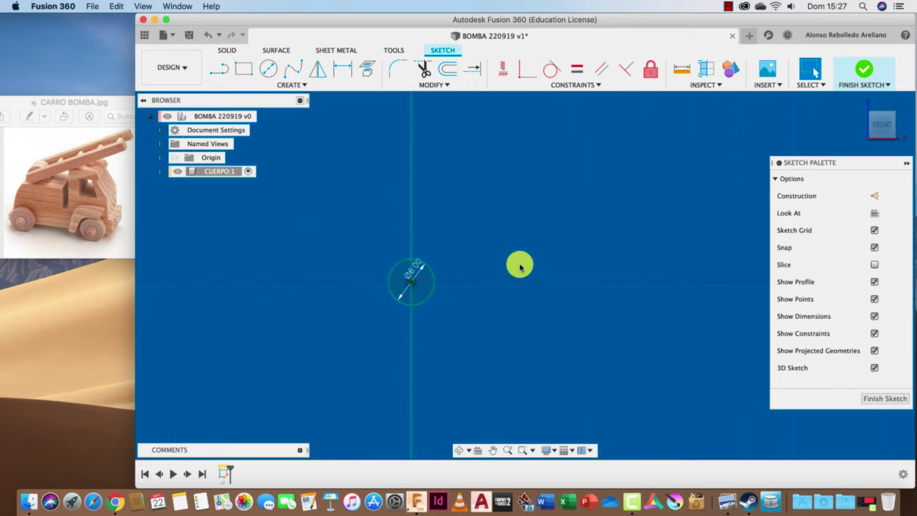
# Step: Add a concentric 1 in (25.40 mm) circle at the origin
pyautogui.press('c')
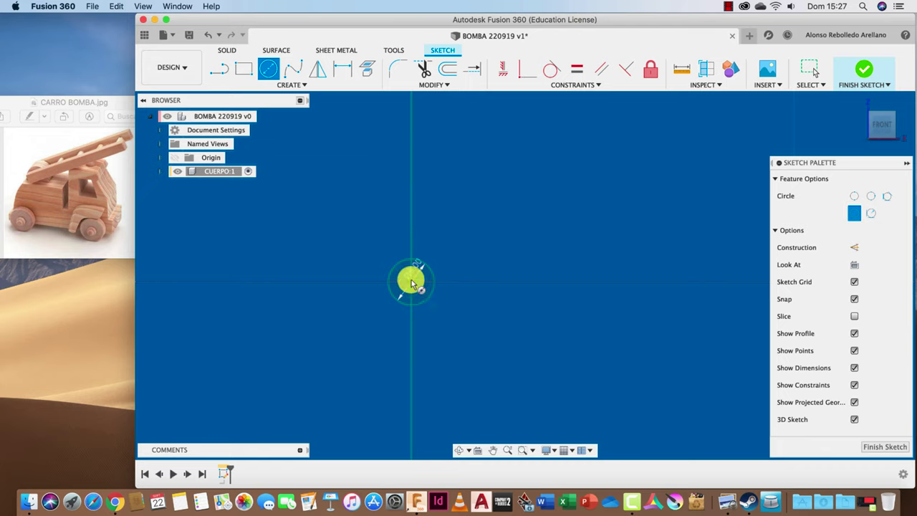
pyautogui.click(411, 282)
pyautogui.write('1')
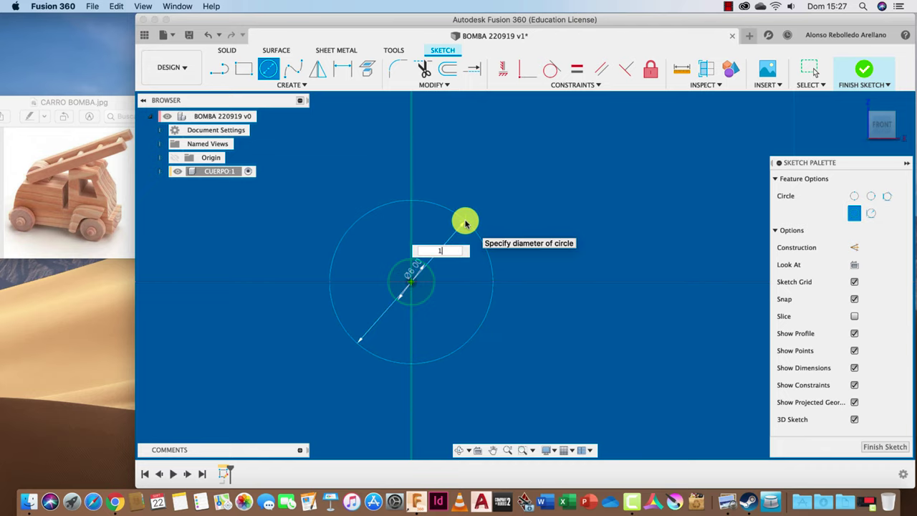
pyautogui.press('Tab')
pyautogui.write('in')
pyautogui.press('Return')
pyautogui.press('Escape')
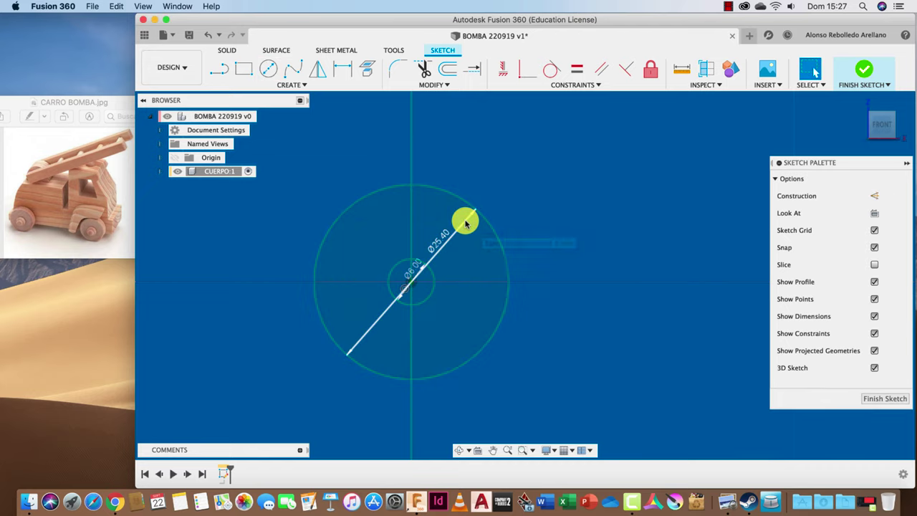
pyautogui.scroll(2, 465, 222)
pyautogui.scroll(-5, 466, 215)
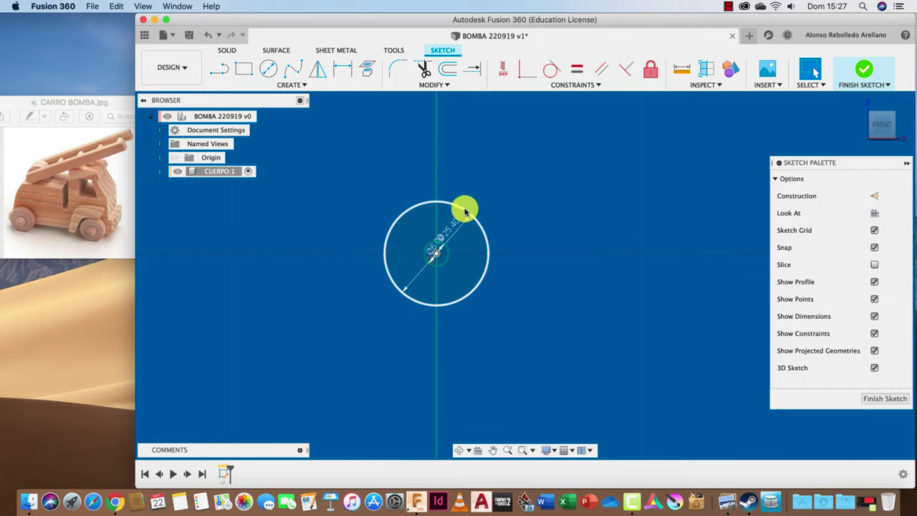
# Step: Convert the large circle to construction geometry, then select both circles
pyautogui.click(457, 209)
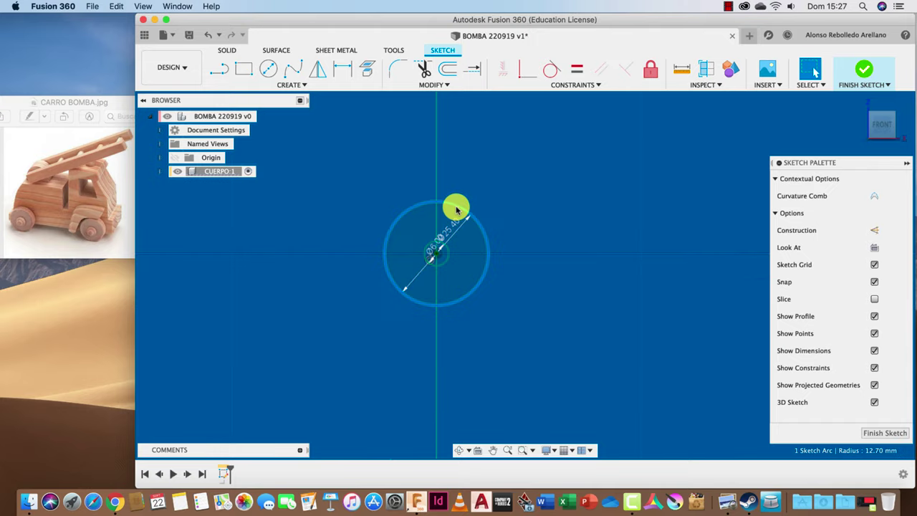
pyautogui.click(873, 230)
pyautogui.moveTo(357, 178); pyautogui.dragTo(544, 349)
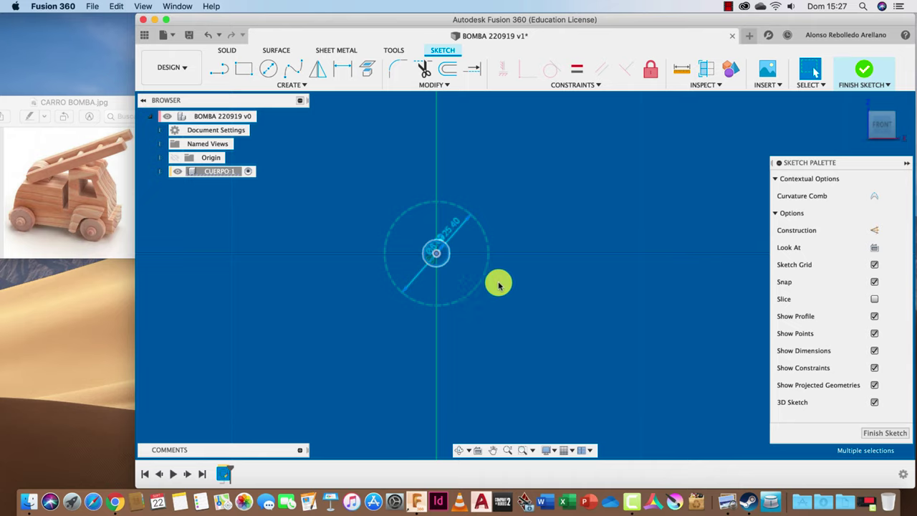
pyautogui.moveTo(590, 278); pyautogui.dragTo(521, 308, button='middle')
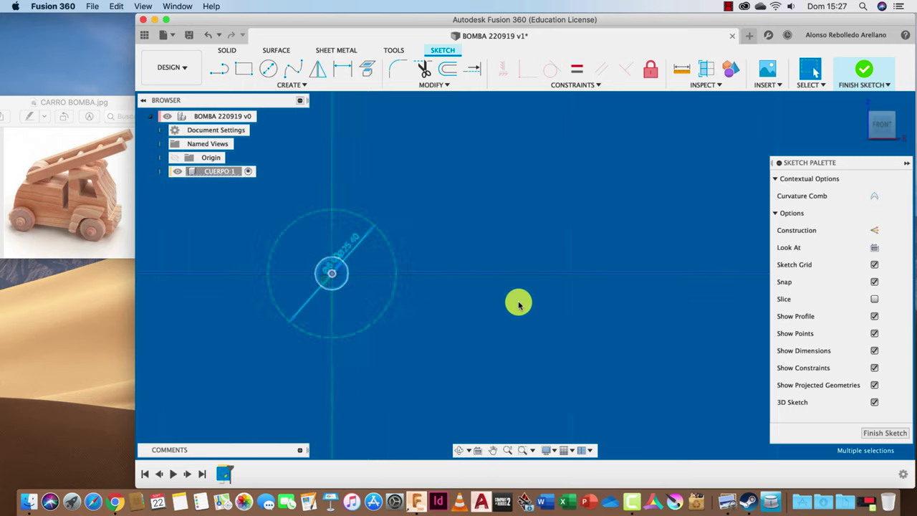
pyautogui.press('Escape')
pyautogui.click(354, 241)
pyautogui.click(354, 242)
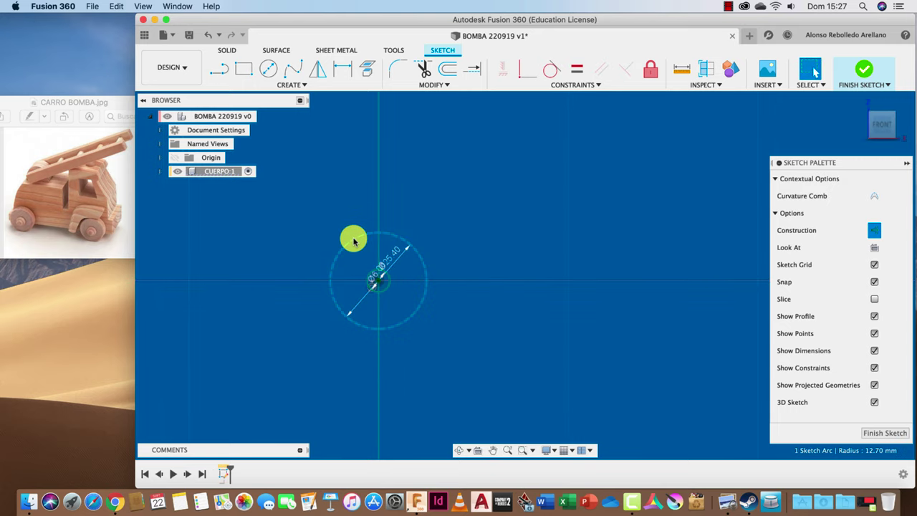
pyautogui.click(384, 289)
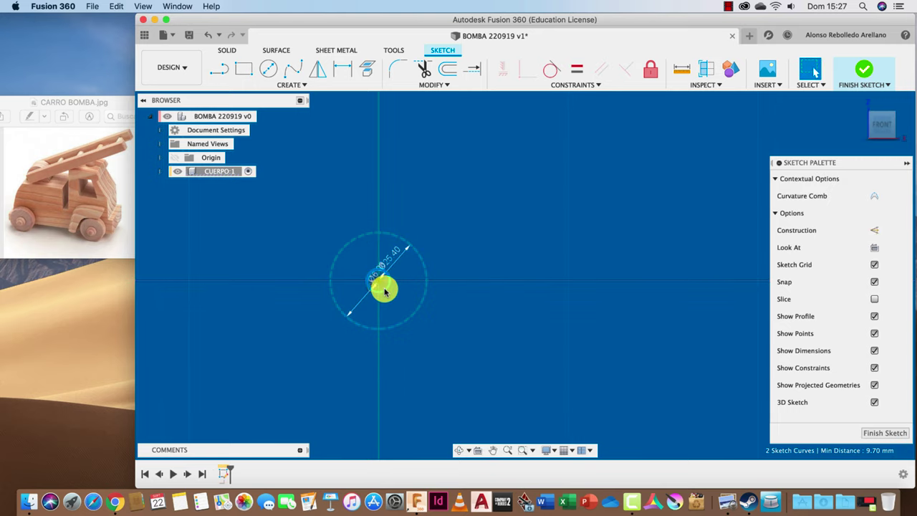
# Step: Copy both selected circles 60 mm to the right along X with Move/Copy
pyautogui.press('m')
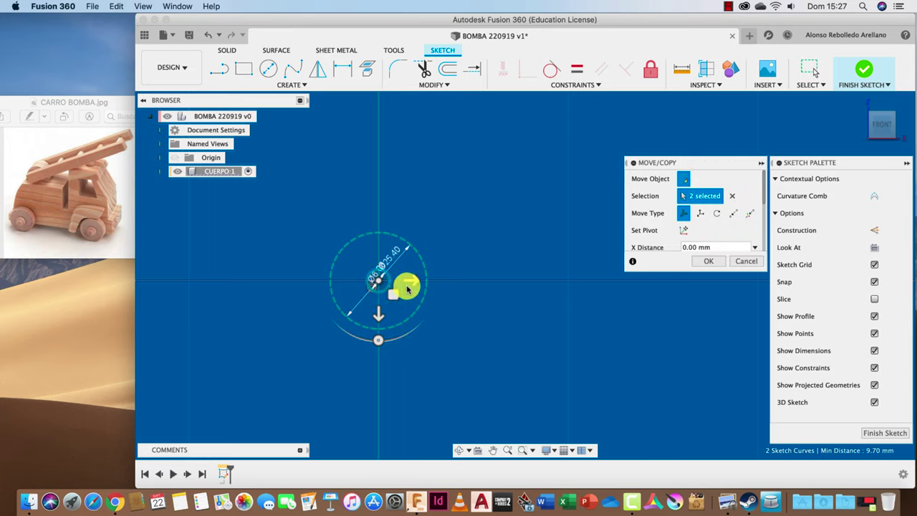
pyautogui.moveTo(399, 282); pyautogui.dragTo(645, 298)
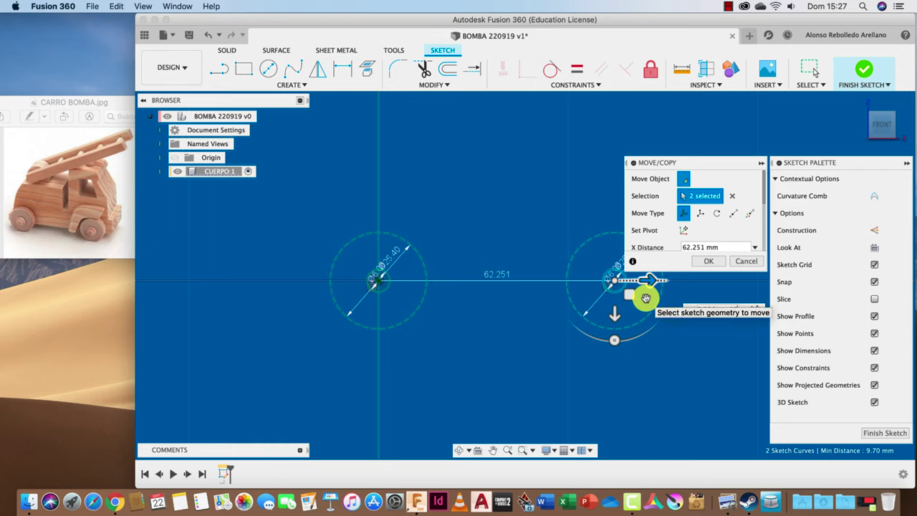
pyautogui.click(741, 307)
pyautogui.write('60')
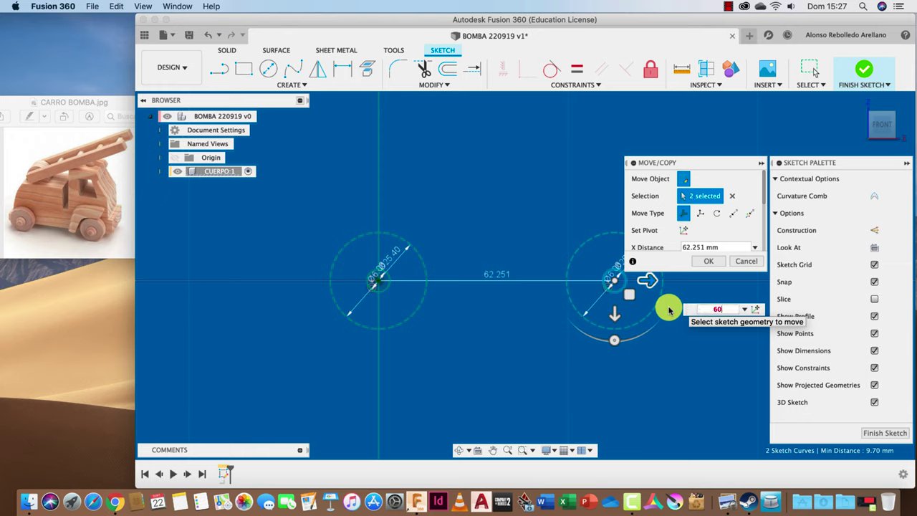
pyautogui.click(709, 261)
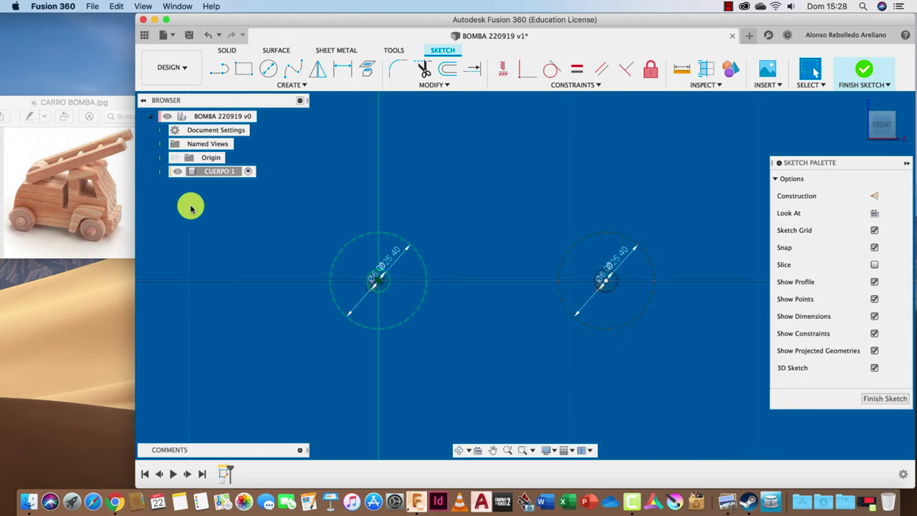
# Step: Draw the closed truck body outline with arc, slanted cab, notch and chamfered rear
pyautogui.click(219, 69)
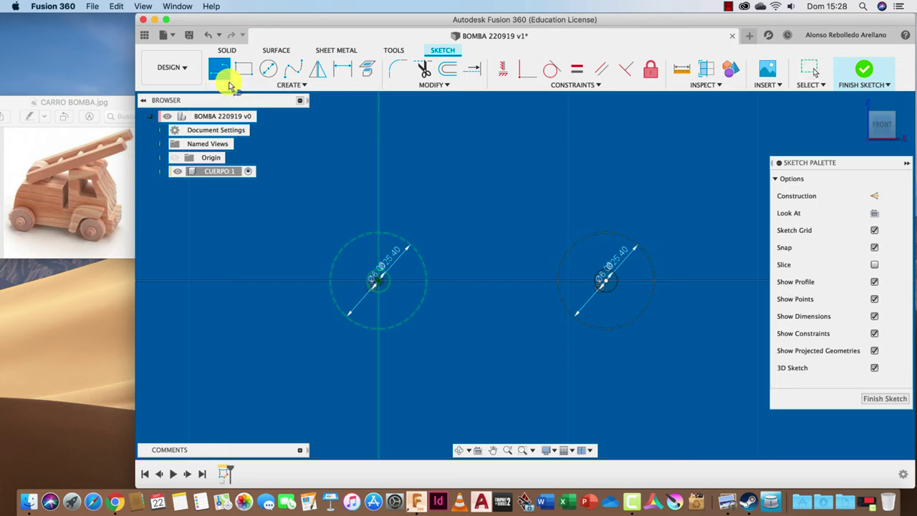
pyautogui.click(309, 305)
pyautogui.click(688, 304)
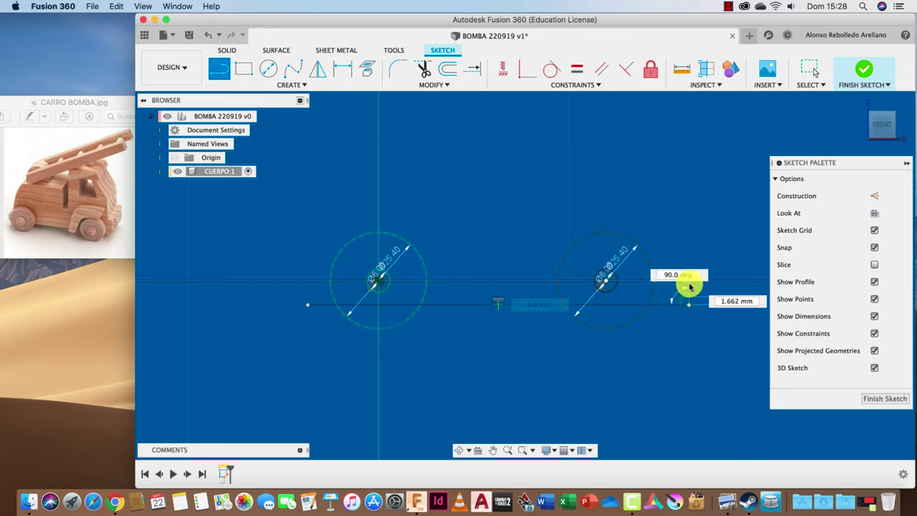
pyautogui.click(688, 263)
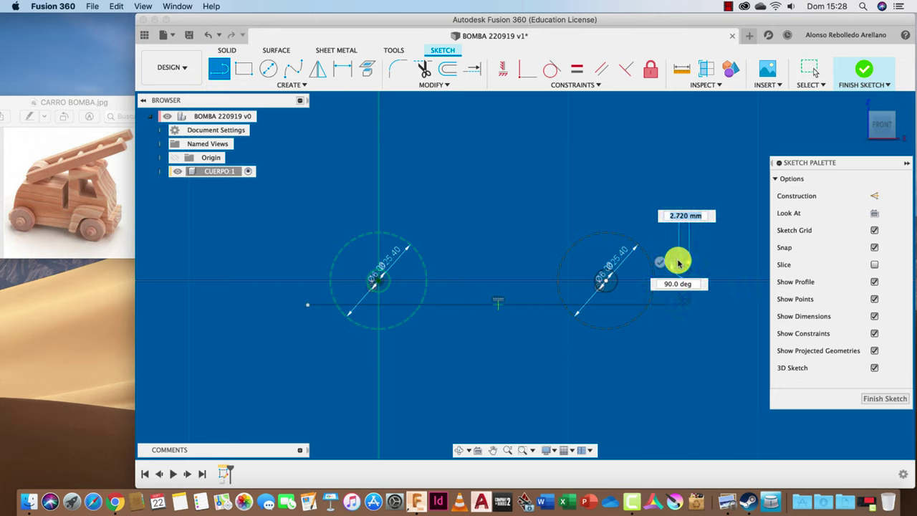
pyautogui.click(680, 190)
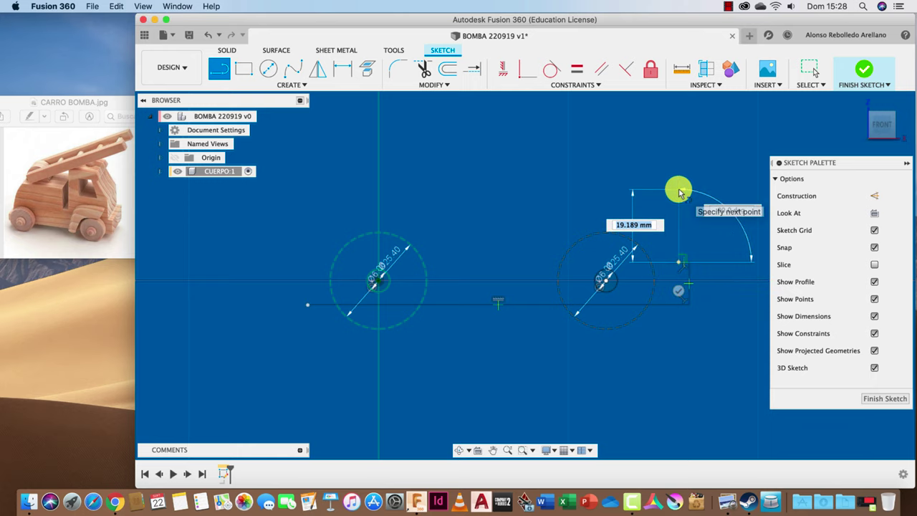
pyautogui.moveTo(647, 147); pyautogui.dragTo(647, 215, button='middle')
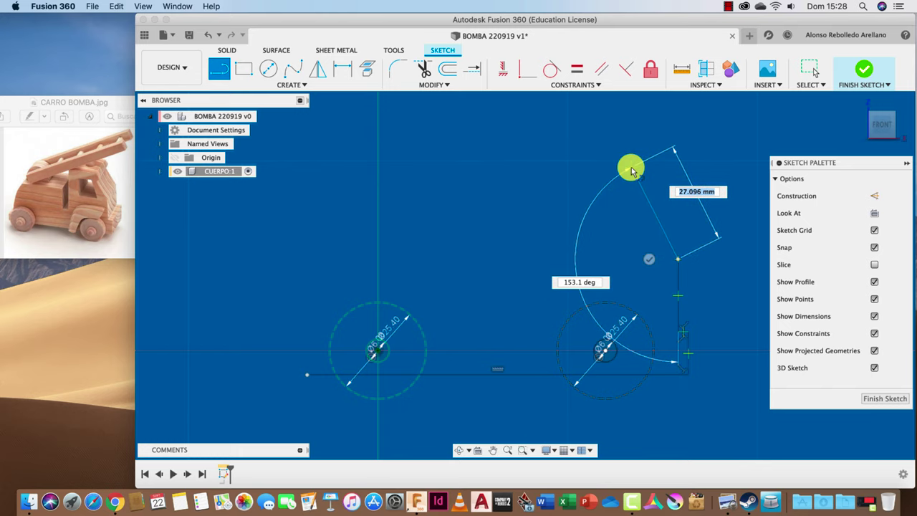
pyautogui.click(632, 168)
pyautogui.click(528, 168)
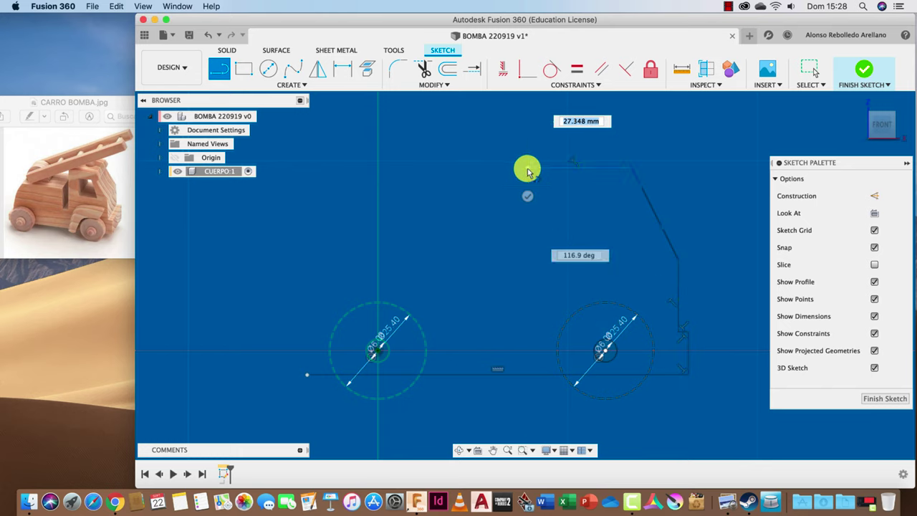
pyautogui.click(528, 295)
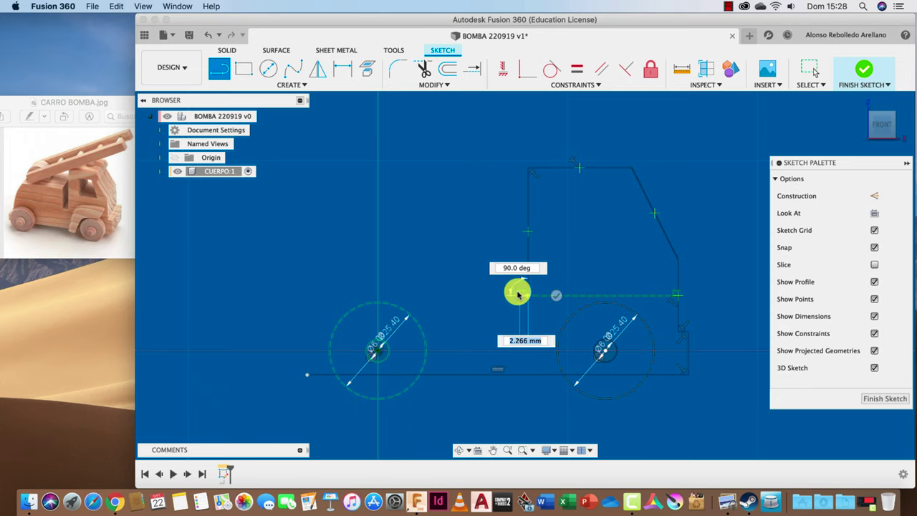
pyautogui.click(508, 295)
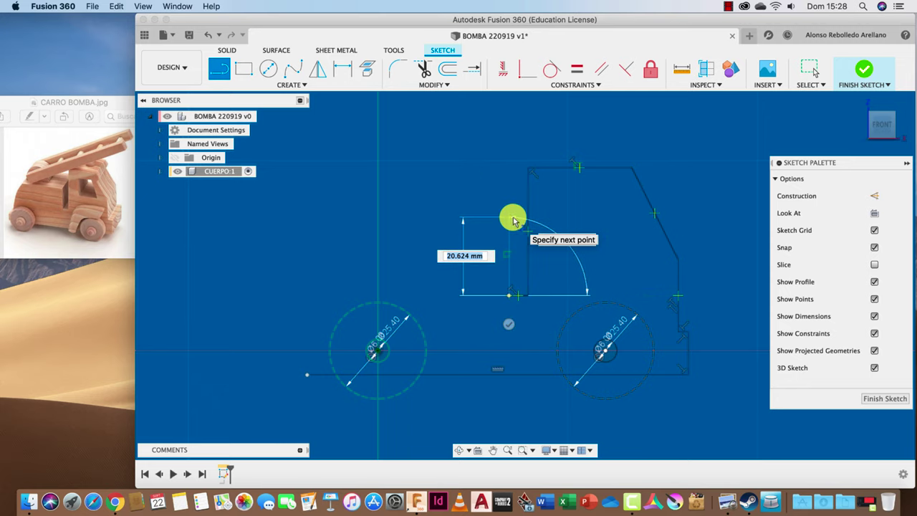
pyautogui.moveTo(513, 221)
pyautogui.mouseDown()
pyautogui.moveTo(356, 220)
pyautogui.moveTo(305, 351)
pyautogui.moveTo(316, 260)
pyautogui.mouseUp()
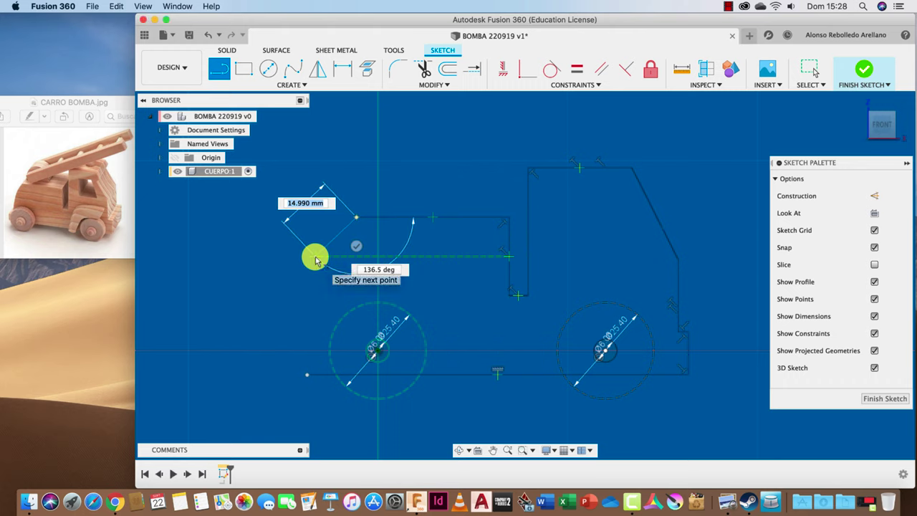
pyautogui.moveTo(315, 259); pyautogui.dragTo(316, 386)
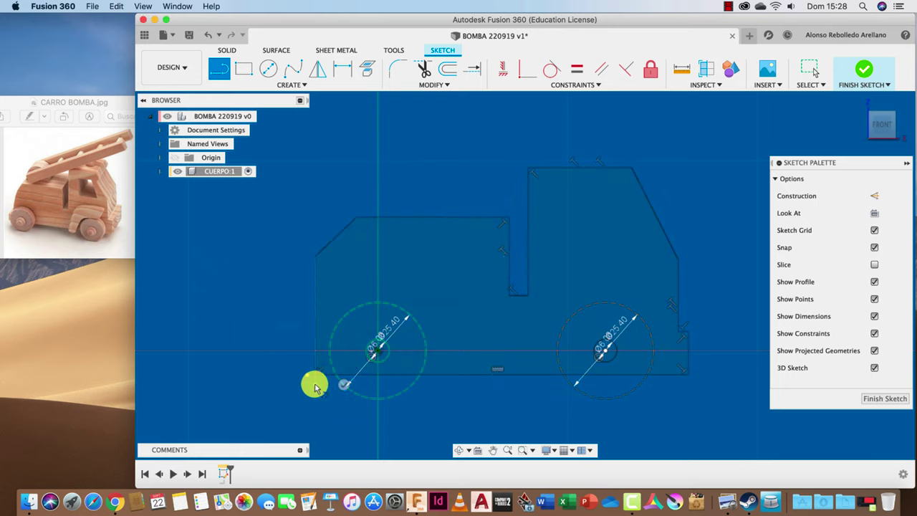
pyautogui.press('Escape')
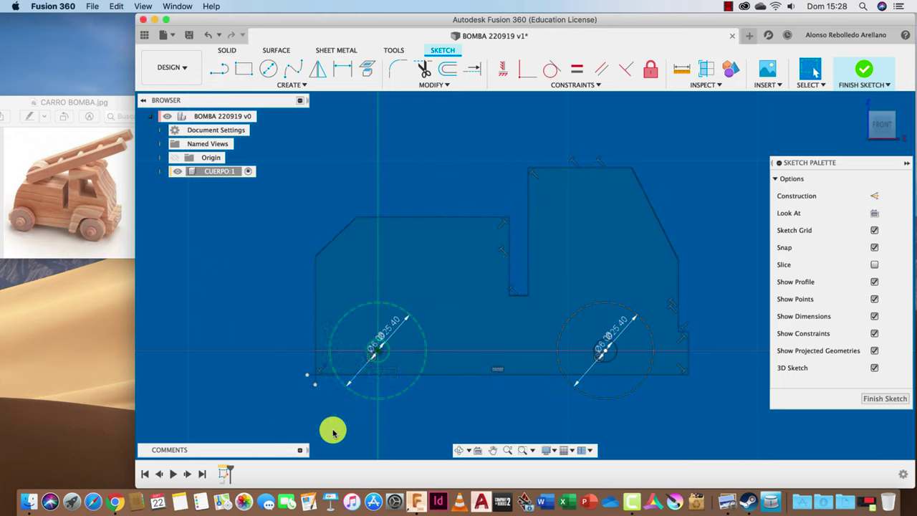
# Step: Draw a short line beside the rear wheel up to the rear bumper
pyautogui.press('l')
pyautogui.click(315, 385)
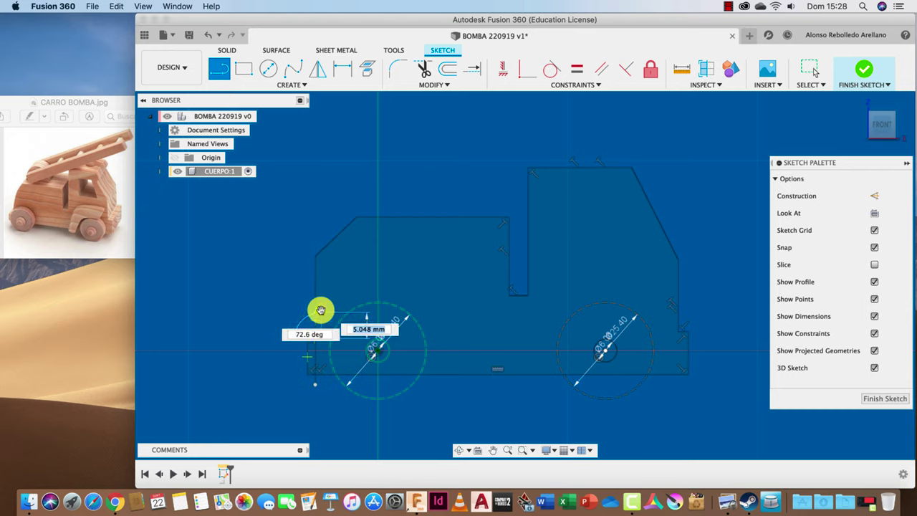
pyautogui.click(321, 309)
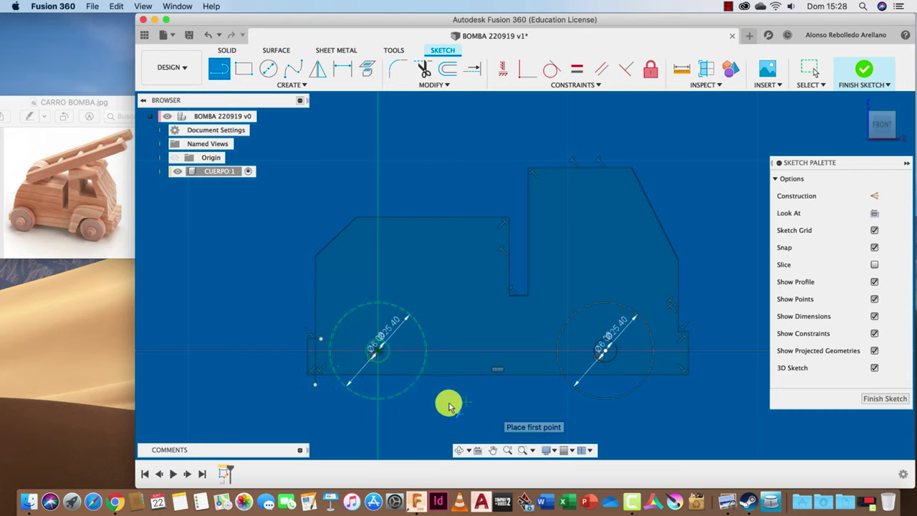
# Step: Trim away the extra vertical segment at the rear of the outline
pyautogui.press('t')
pyautogui.scroll(3, 322, 385)
pyautogui.click(316, 378)
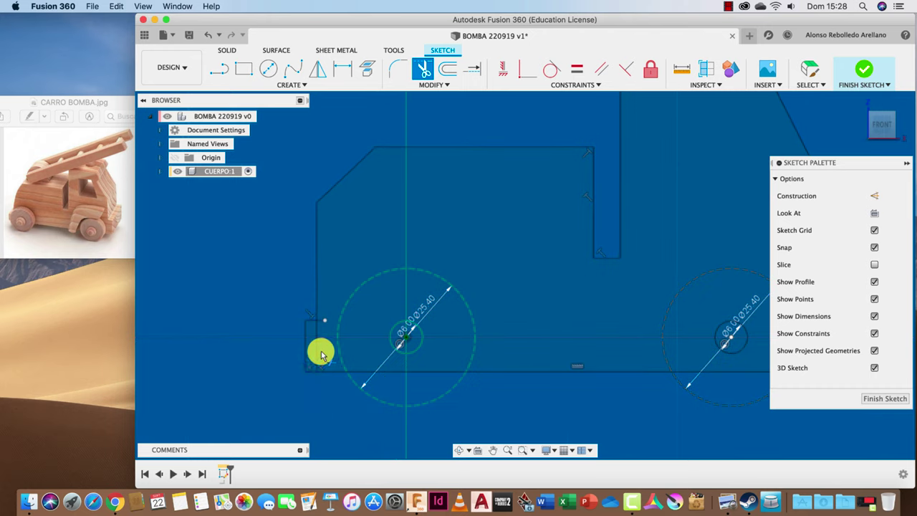
pyautogui.scroll(2, 286, 355)
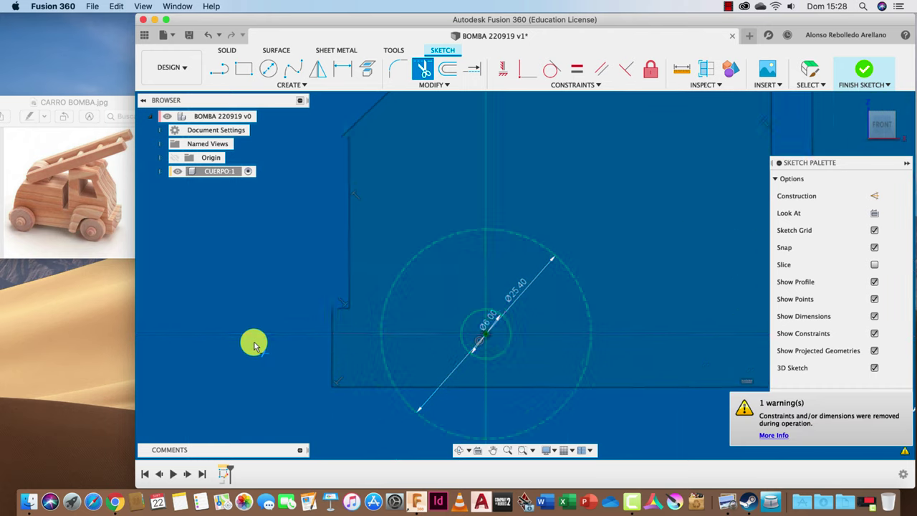
pyautogui.scroll(-5, 301, 337)
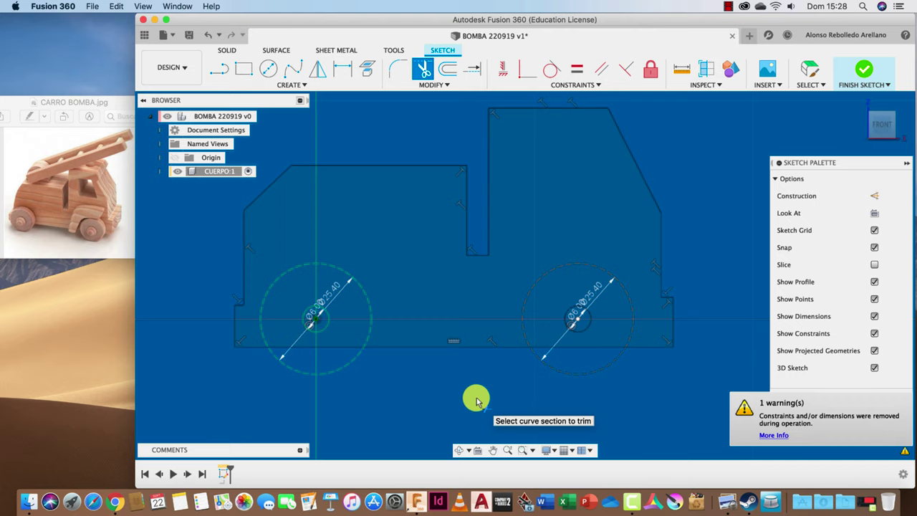
# Step: Dimension the wheel-to-bottom height, right edge 10, step width 3.30 and front edge 20
pyautogui.press('d')
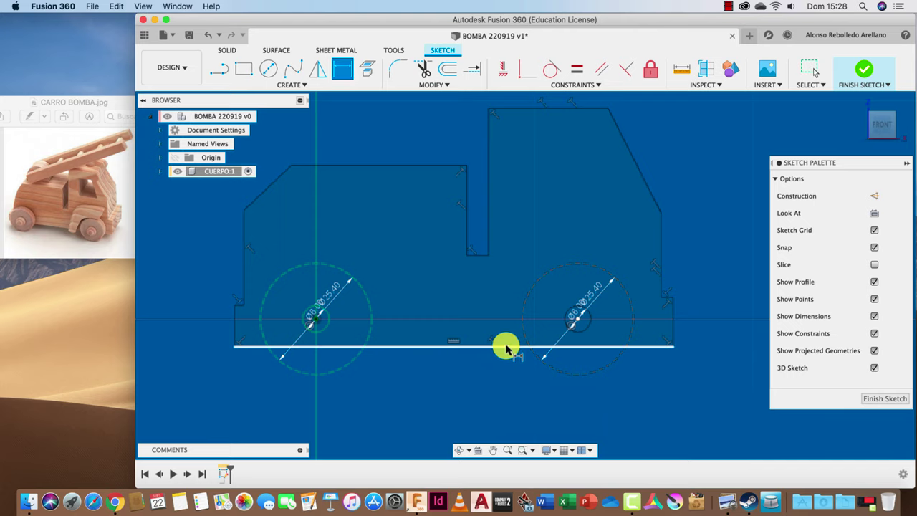
pyautogui.click(507, 347)
pyautogui.click(578, 320)
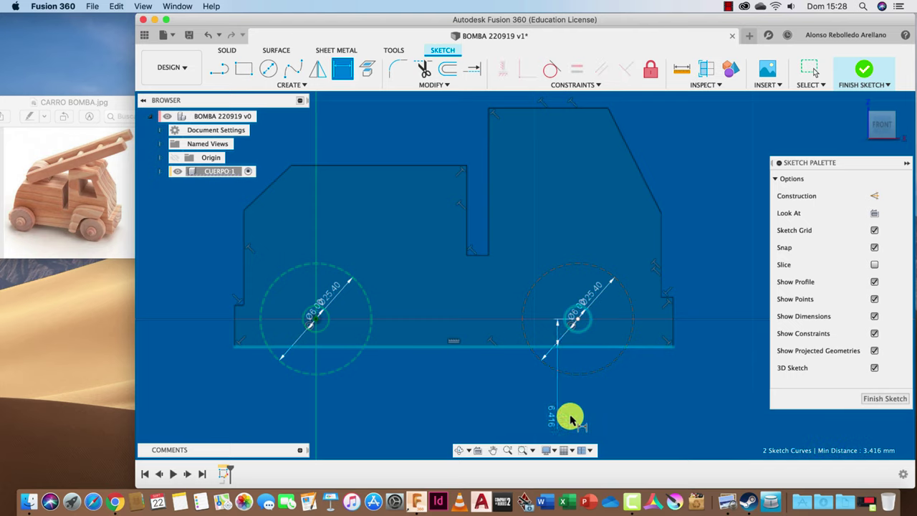
pyautogui.click(736, 404)
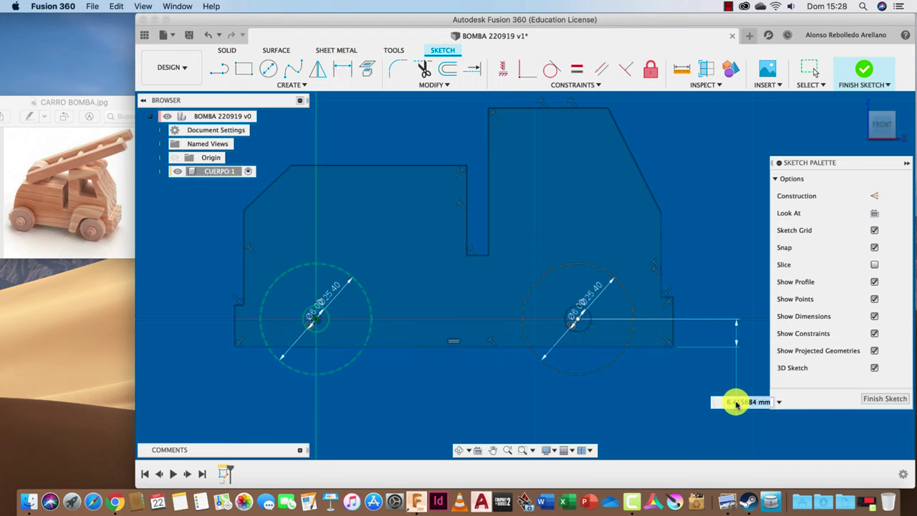
pyautogui.press('Return')
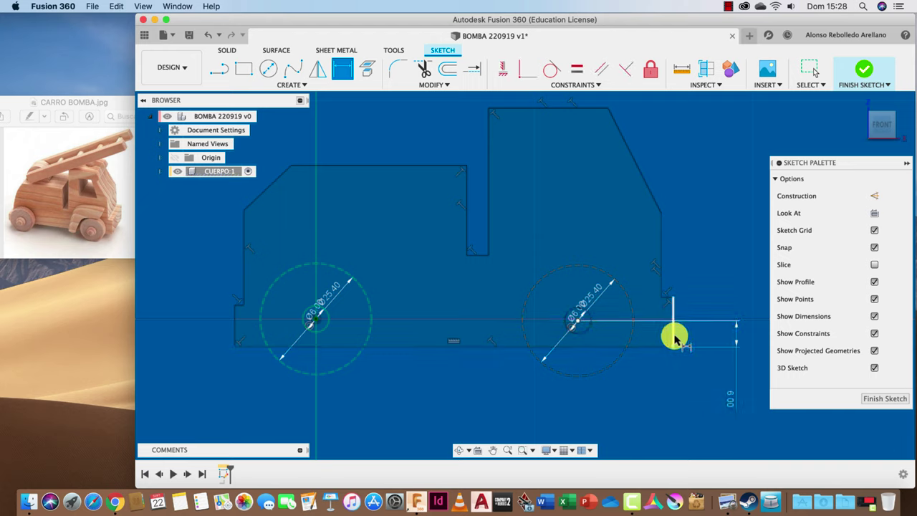
pyautogui.click(675, 338)
pyautogui.click(725, 252)
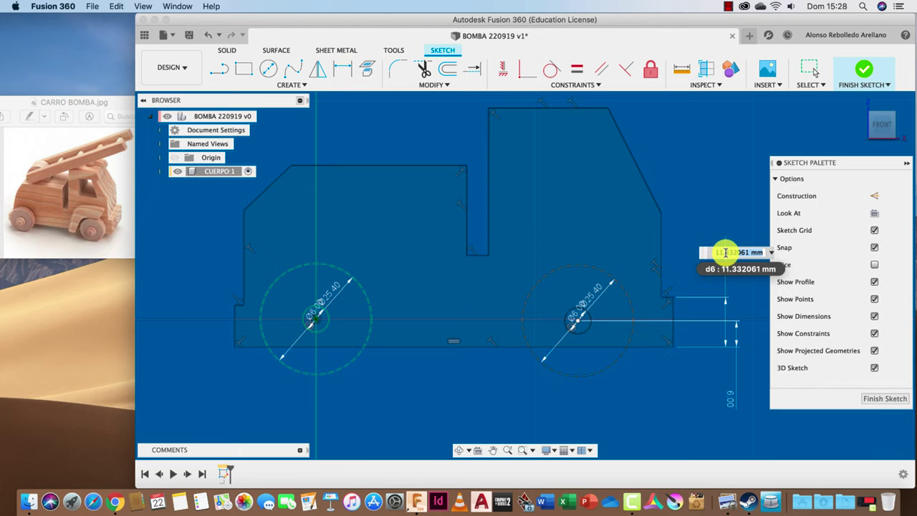
pyautogui.press('Return')
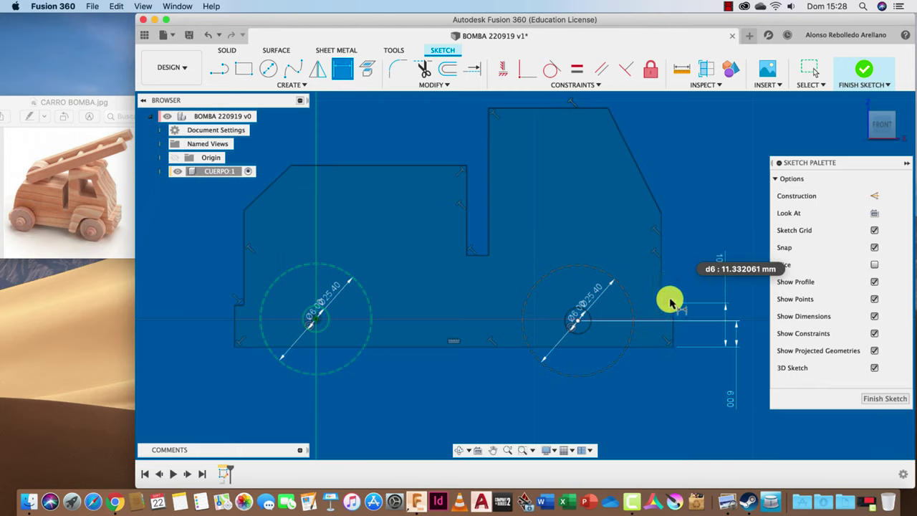
pyautogui.scroll(2, 670, 306)
pyautogui.scroll(2, 666, 304)
pyautogui.scroll(1, 667, 303)
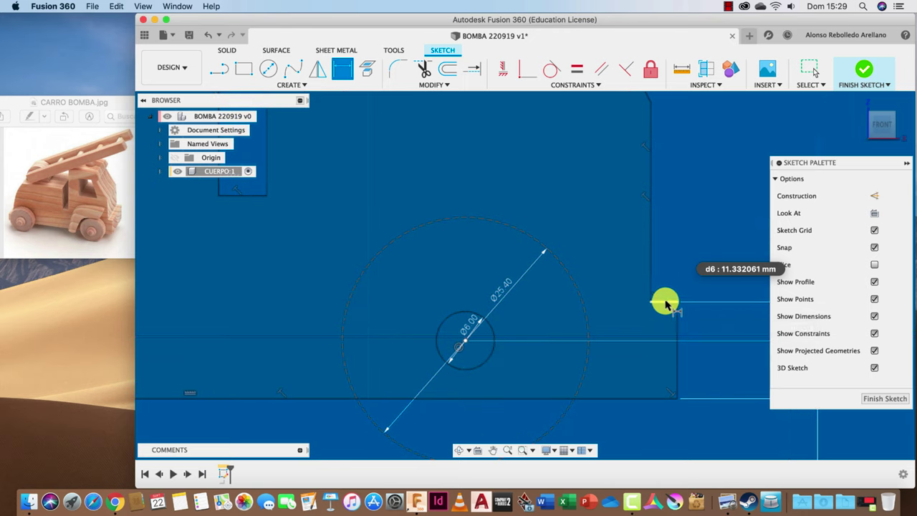
pyautogui.click(719, 219)
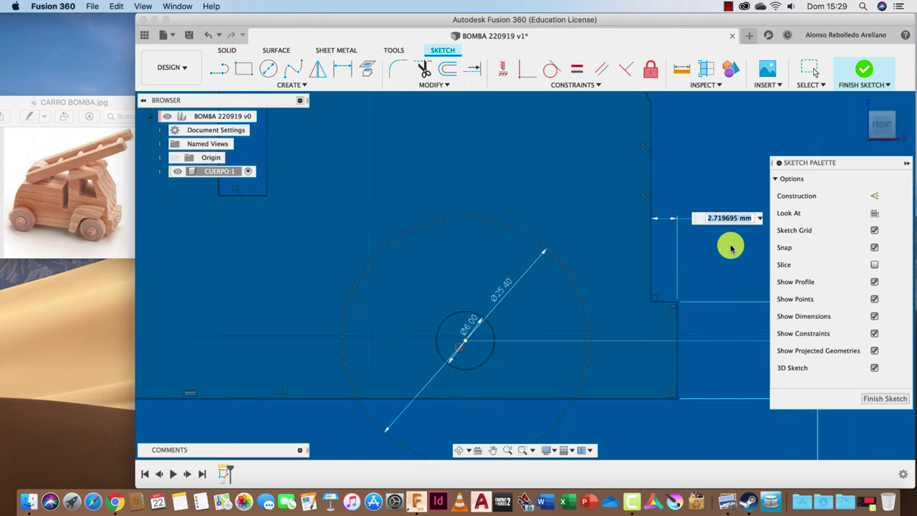
pyautogui.write('3.3')
pyautogui.press('Return')
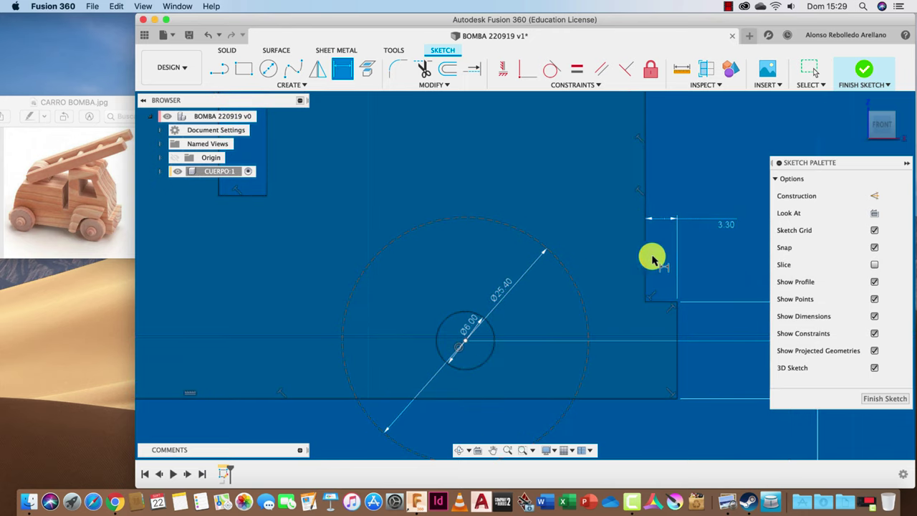
pyautogui.scroll(-3, 592, 256)
pyautogui.scroll(-1, 592, 259)
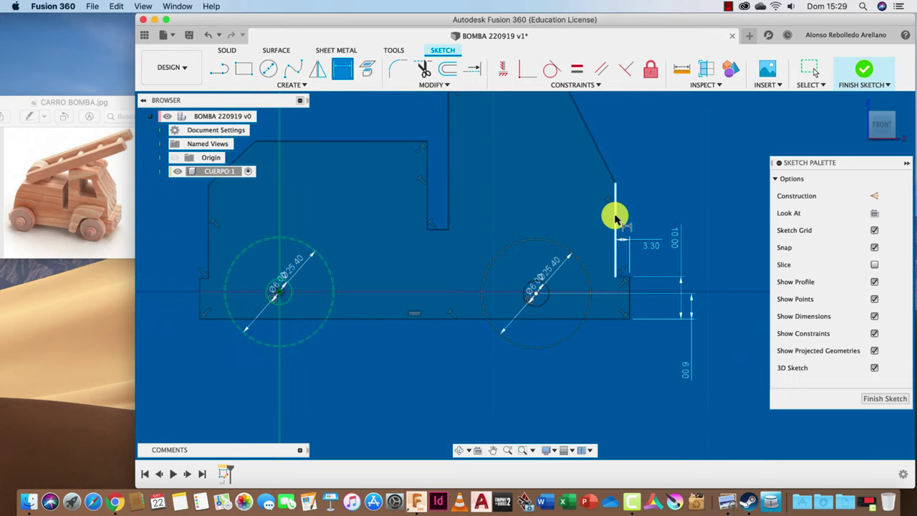
pyautogui.click(614, 211)
pyautogui.click(722, 228)
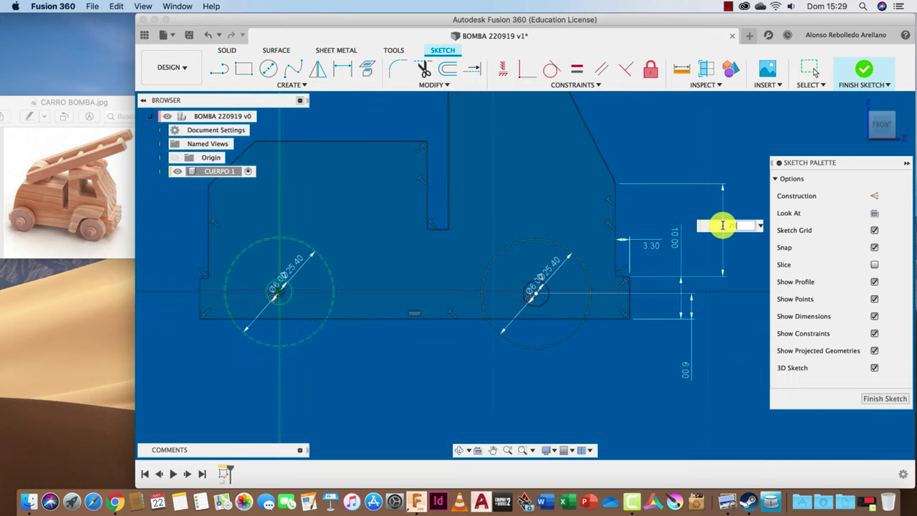
pyautogui.press('Return')
# Step: Dimension the cab top 25, cab edge 30, notch 6.60 by 16, and rear deck 40 mm
pyautogui.scroll(2, 630, 303)
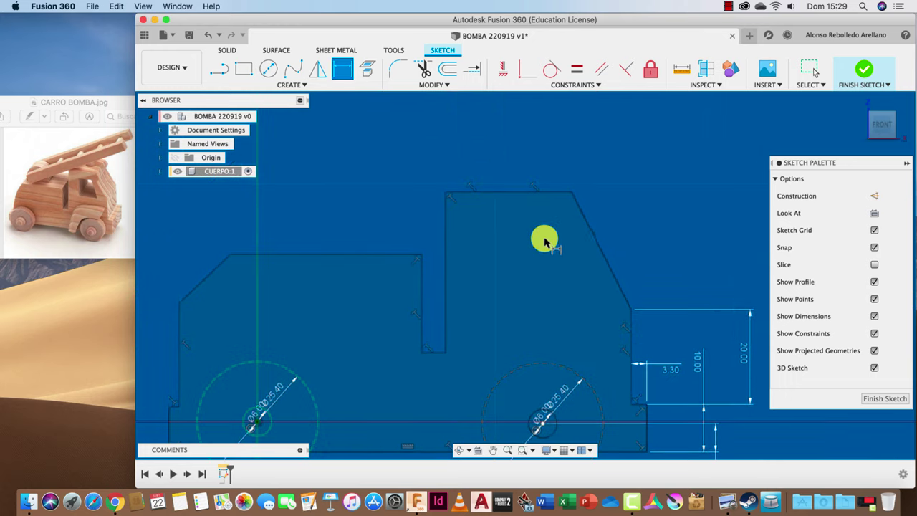
pyautogui.click(528, 190)
pyautogui.click(520, 157)
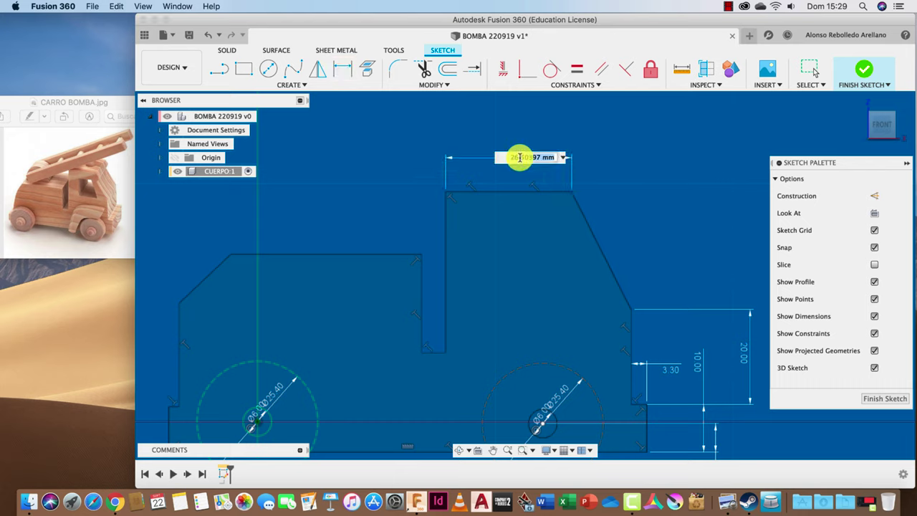
pyautogui.write('25')
pyautogui.press('Return')
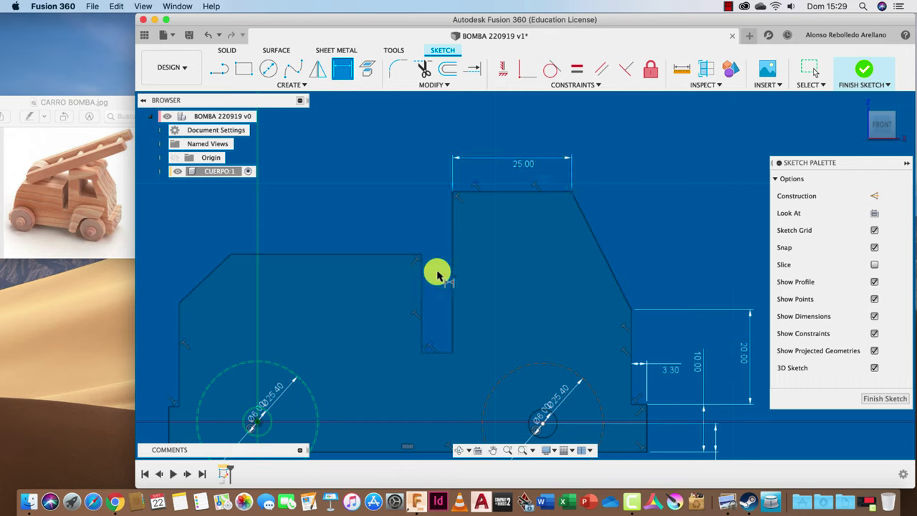
pyautogui.click(451, 270)
pyautogui.click(485, 265)
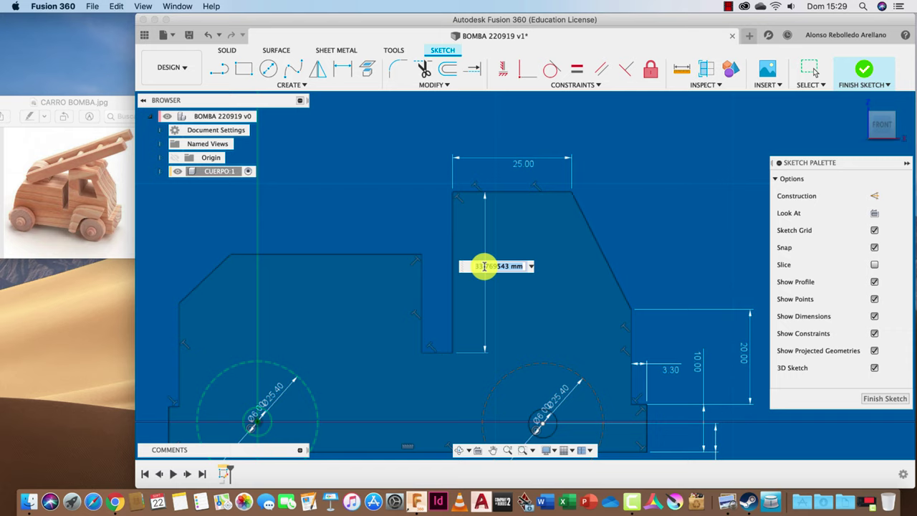
pyautogui.write('30')
pyautogui.press('Return')
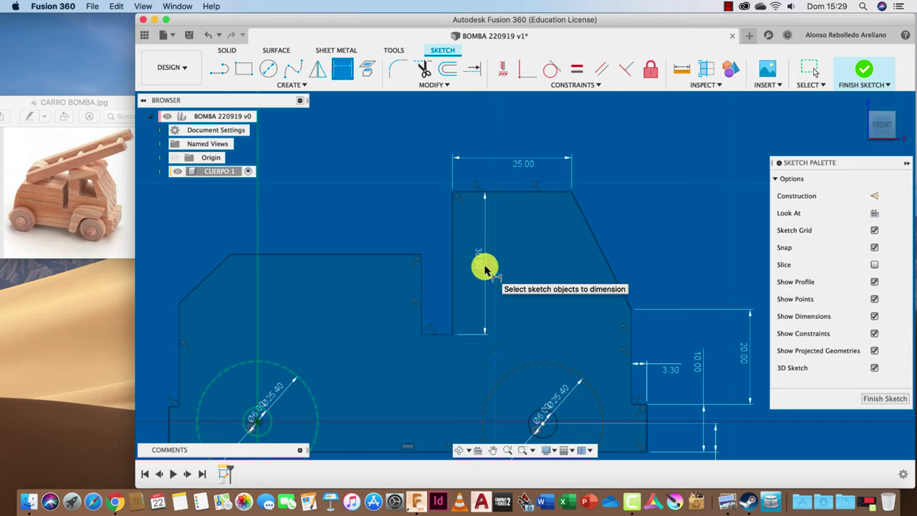
pyautogui.click(439, 374)
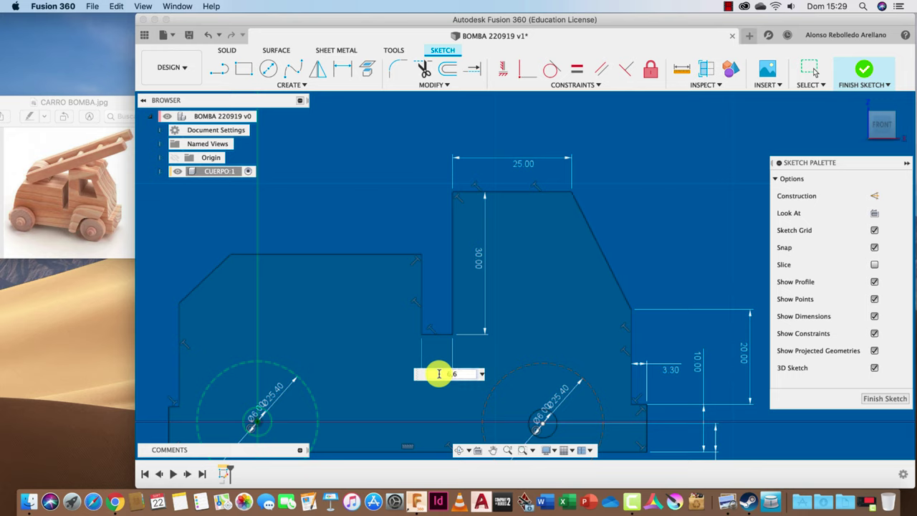
pyautogui.press('Return')
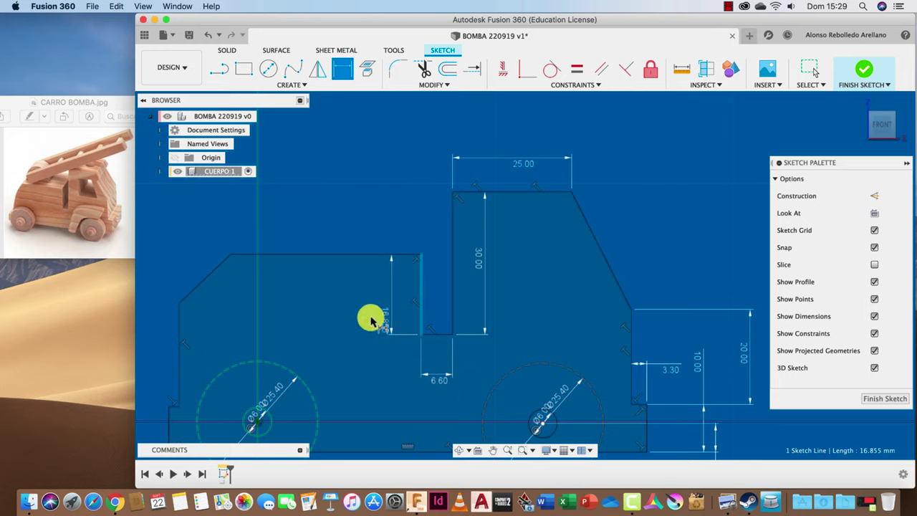
pyautogui.click(368, 317)
pyautogui.write('6')
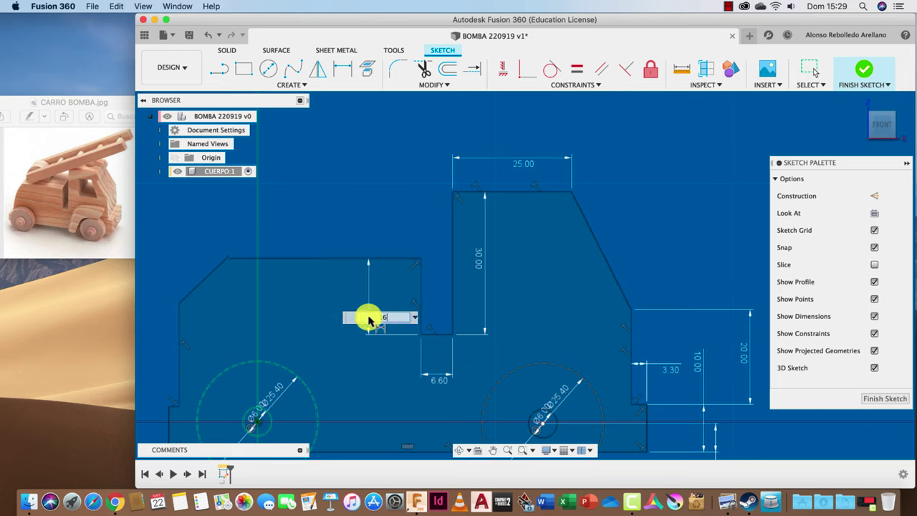
pyautogui.press('Return')
pyautogui.click(344, 256)
pyautogui.click(341, 226)
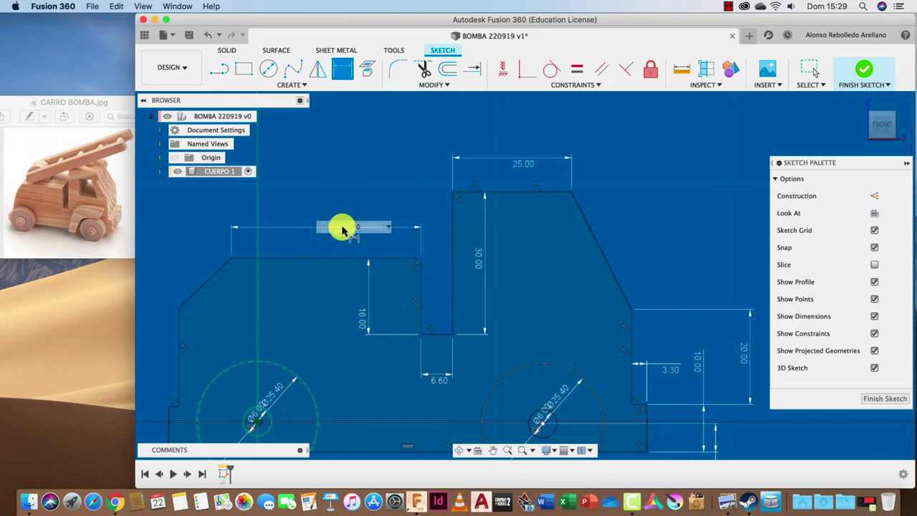
pyautogui.press('Return')
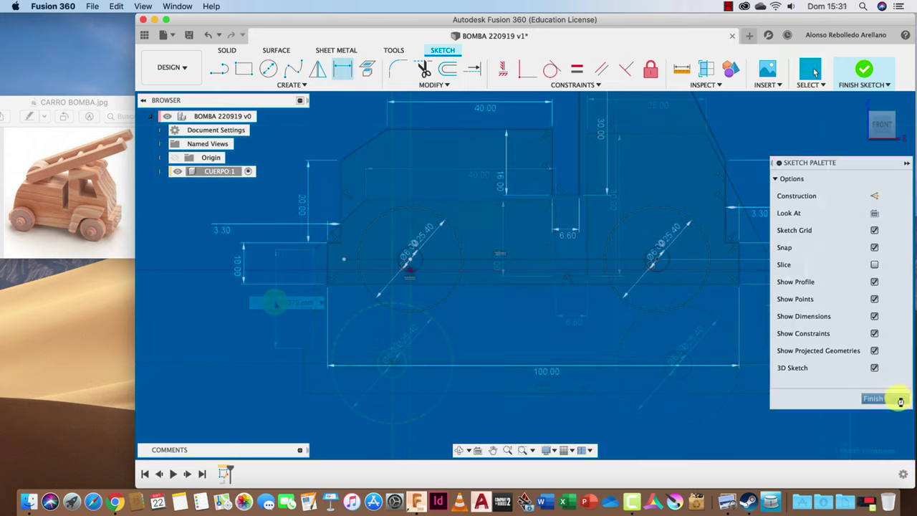
# Step: Finish the sketch and delete the line joining the wheel centres
pyautogui.click(889, 398)
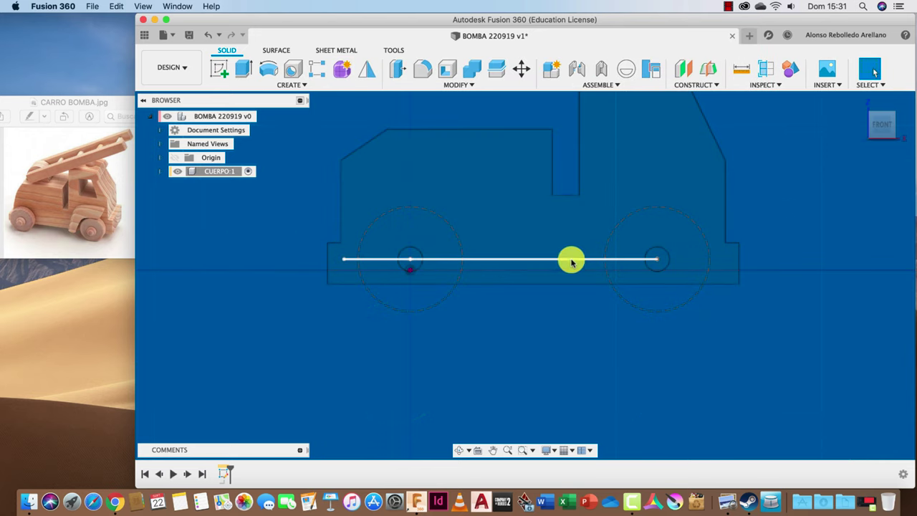
pyautogui.press('Delete')
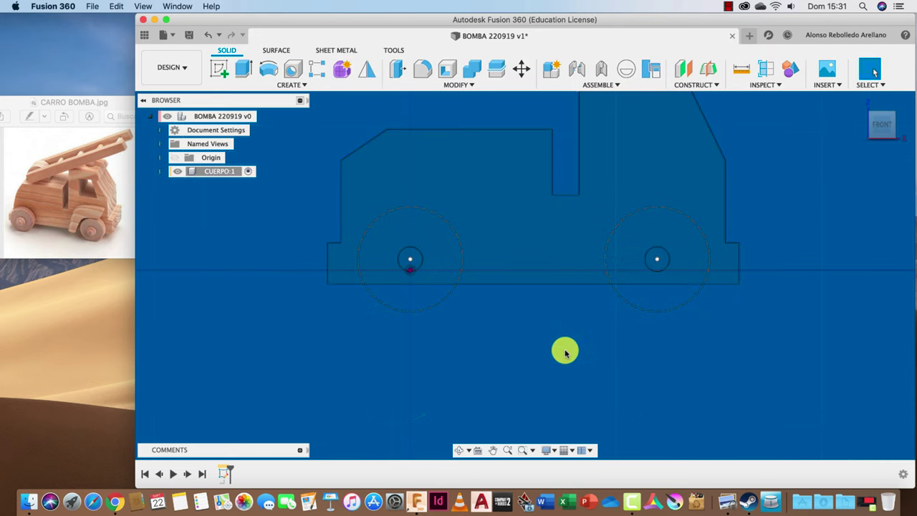
pyautogui.press('F6')
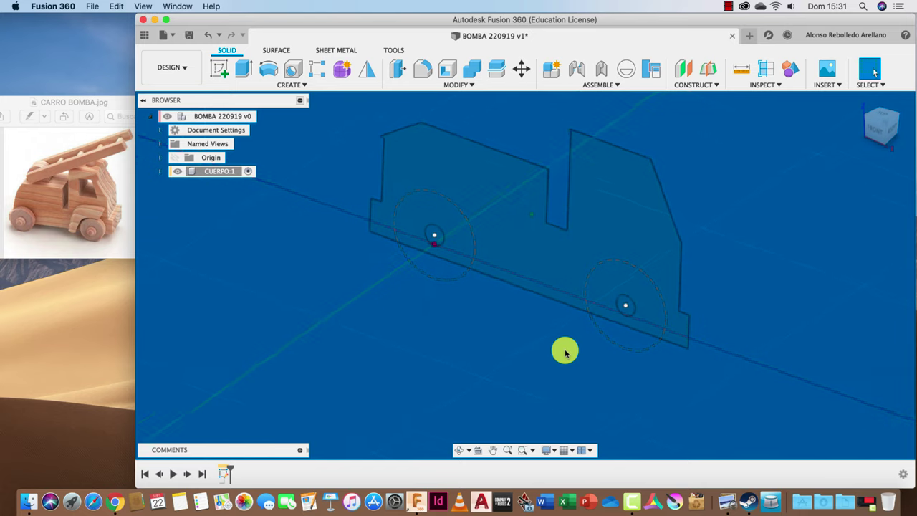
# Step: Extrude the truck profile 40 mm symmetric (whole length) and colour the body tan
pyautogui.press('e')
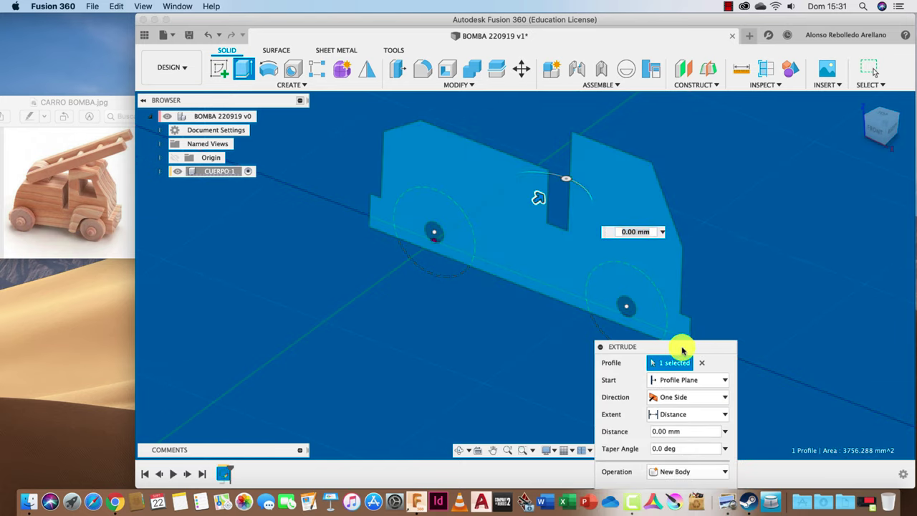
pyautogui.moveTo(682, 348); pyautogui.dragTo(839, 182)
pyautogui.click(867, 235)
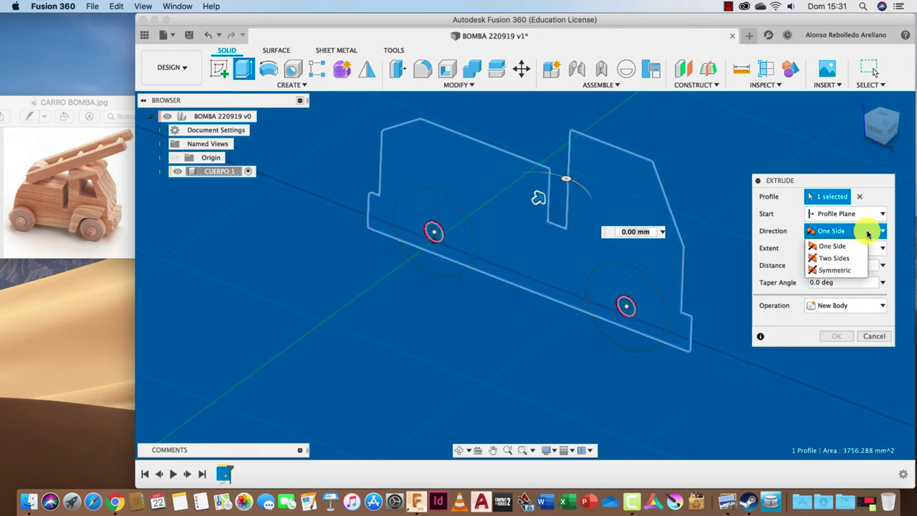
pyautogui.click(851, 270)
pyautogui.click(832, 265)
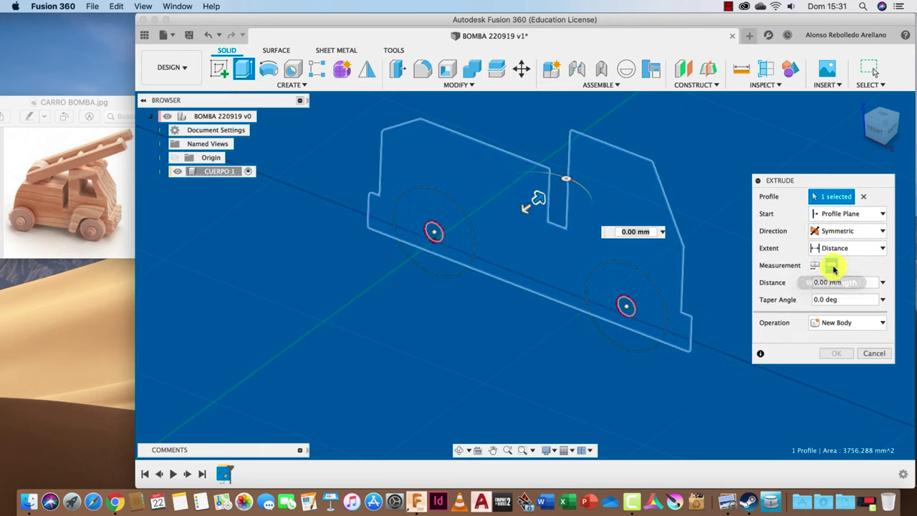
pyautogui.moveTo(530, 204); pyautogui.dragTo(455, 240)
pyautogui.write('40')
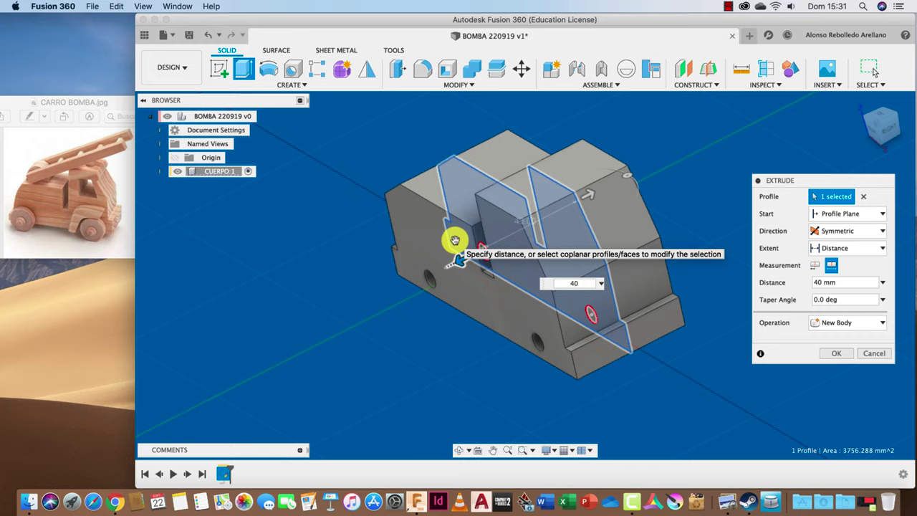
pyautogui.press('Return')
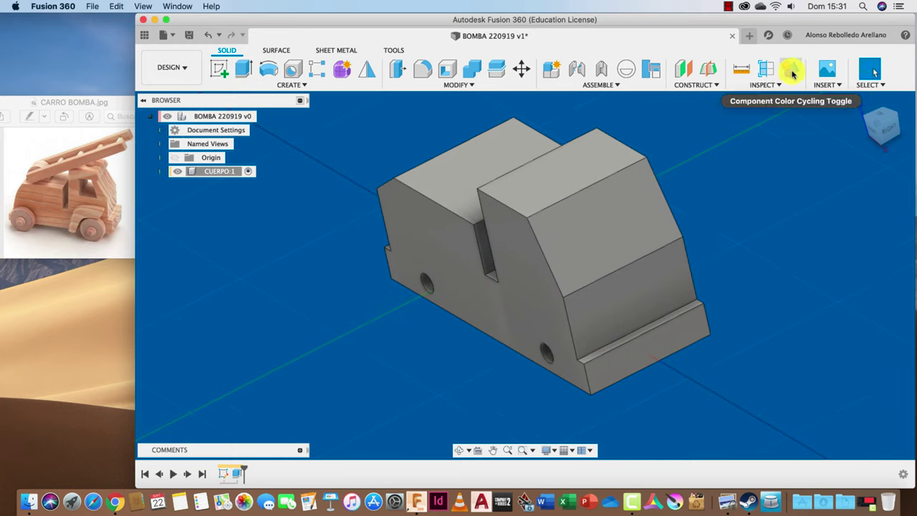
pyautogui.click(793, 74)
# Step: Sketch on the truck's side face and offset the body outline -5 mm inward
pyautogui.keyDown('shift'); pyautogui.moveTo(712, 239); pyautogui.dragTo(623, 228, button='middle'); pyautogui.keyUp('shift')
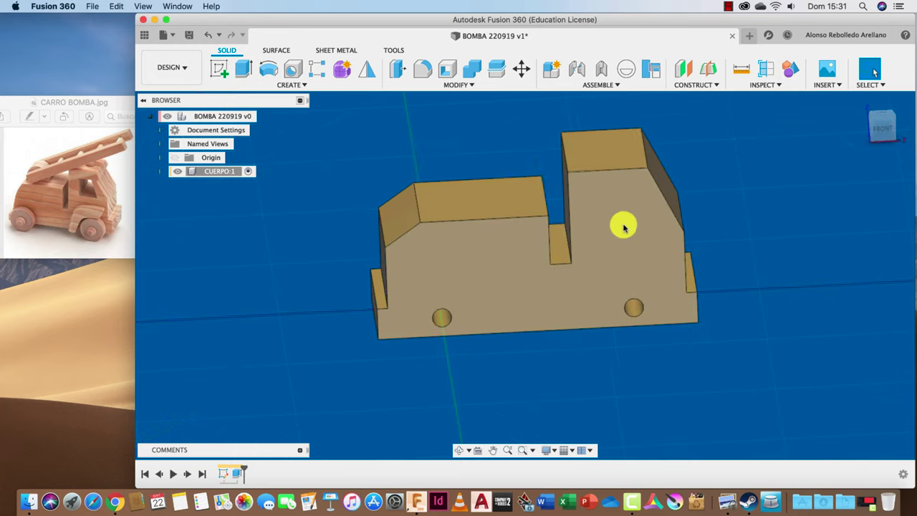
pyautogui.click(219, 68)
pyautogui.click(616, 241)
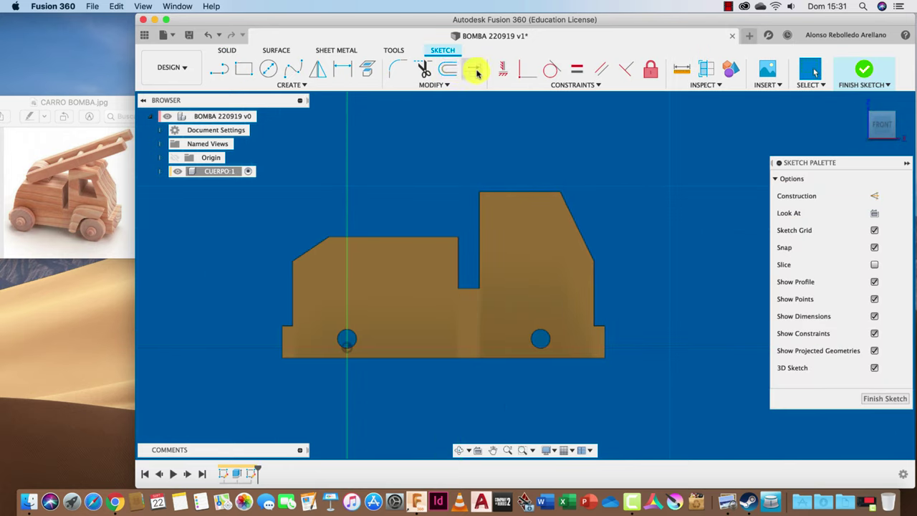
pyautogui.click(453, 69)
pyautogui.click(529, 192)
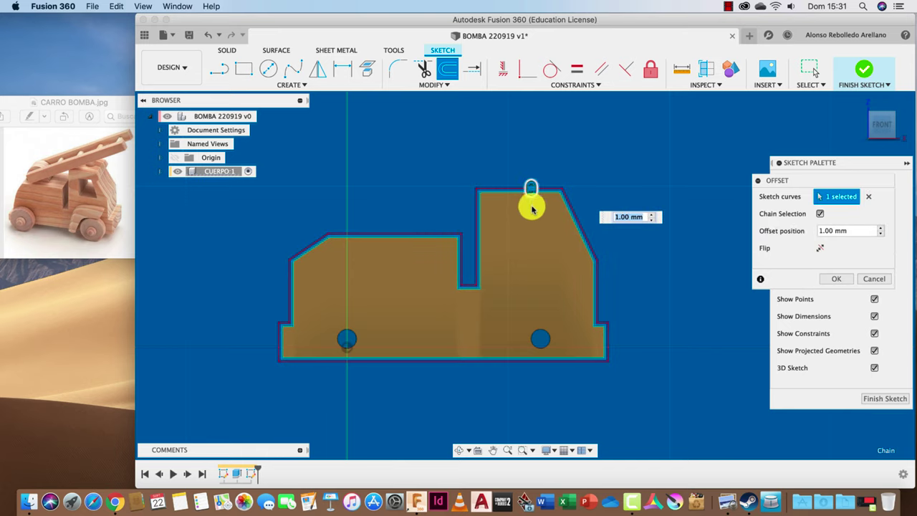
pyautogui.moveTo(530, 199); pyautogui.dragTo(531, 208)
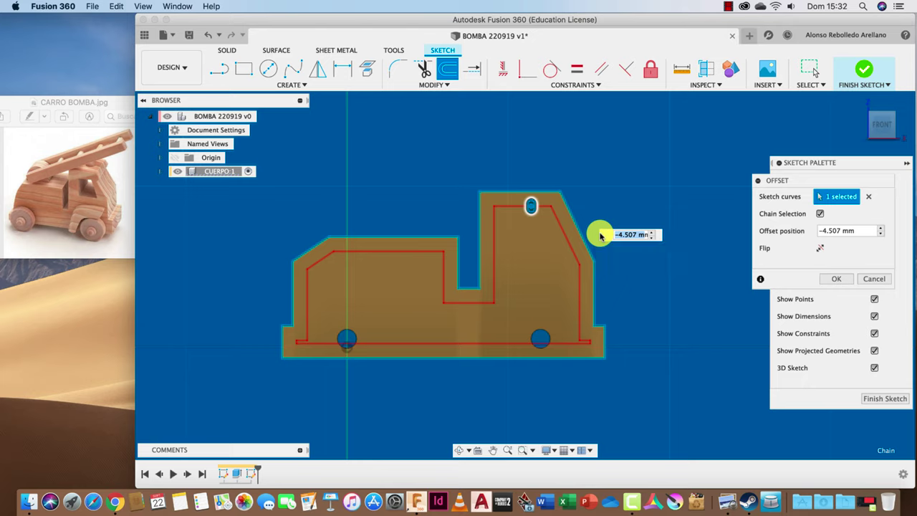
pyautogui.write('-5')
pyautogui.press('Return')
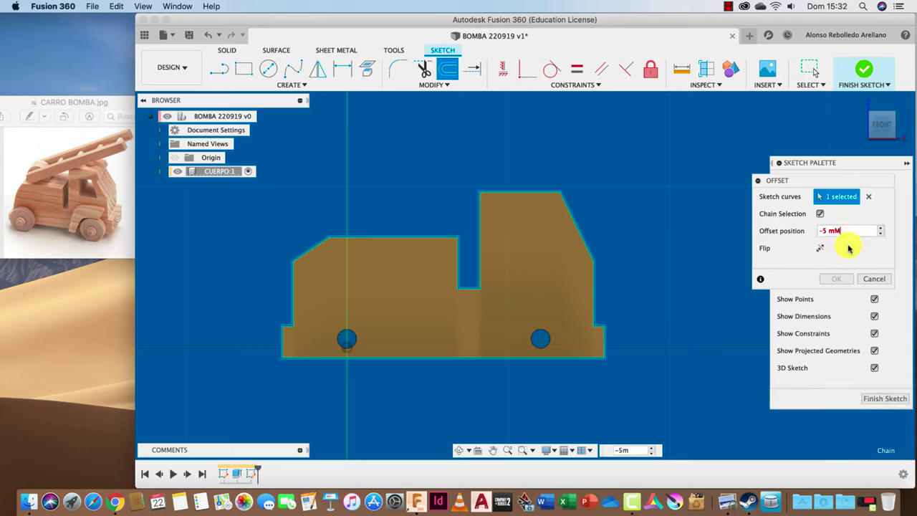
pyautogui.write('m')
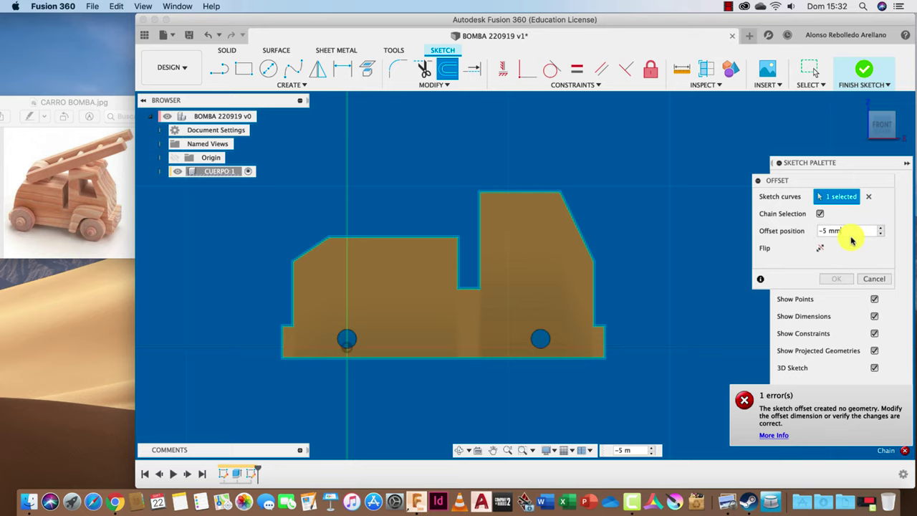
pyautogui.press('Return')
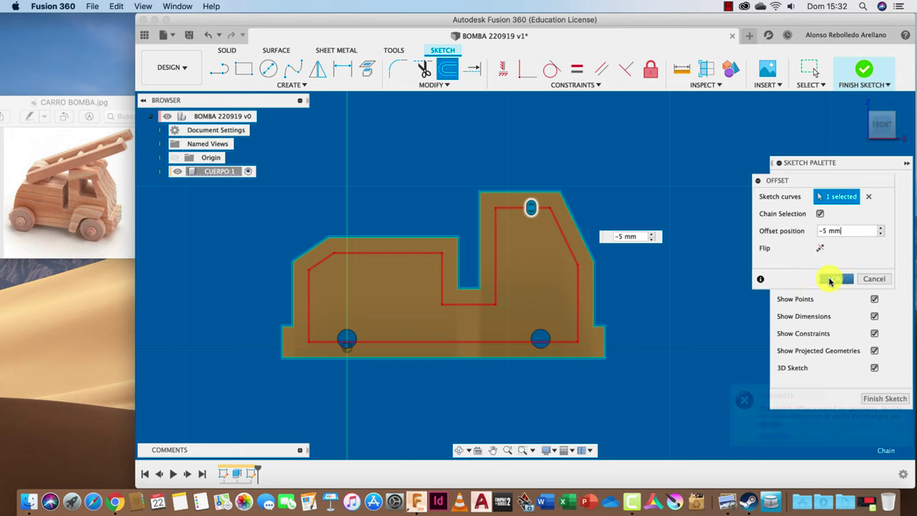
pyautogui.click(831, 278)
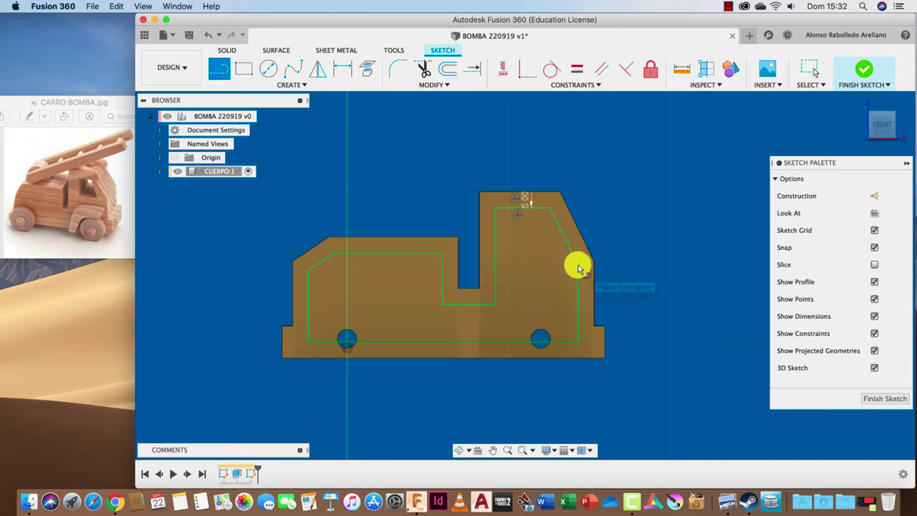
# Step: Close off the cab window with a horizontal line and cut it through the cab
pyautogui.click(579, 267)
pyautogui.doubleClick(498, 267)
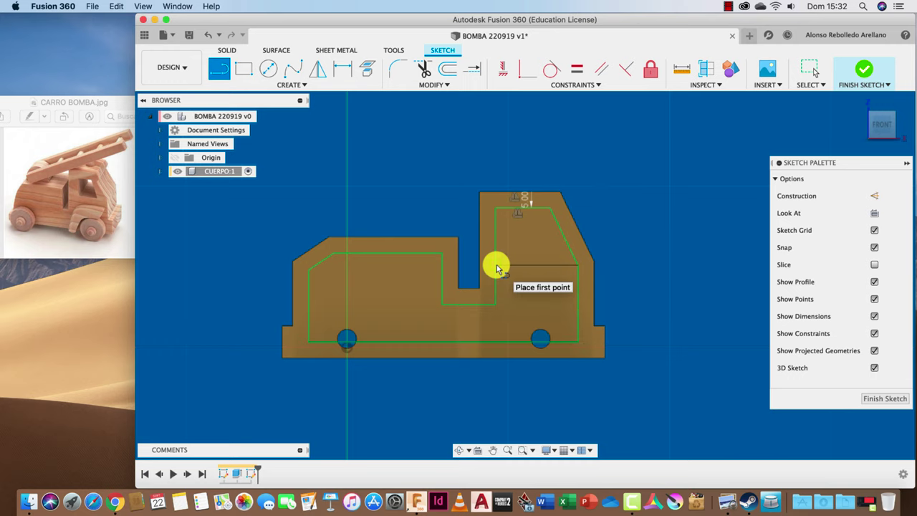
pyautogui.press('e')
pyautogui.click(530, 251)
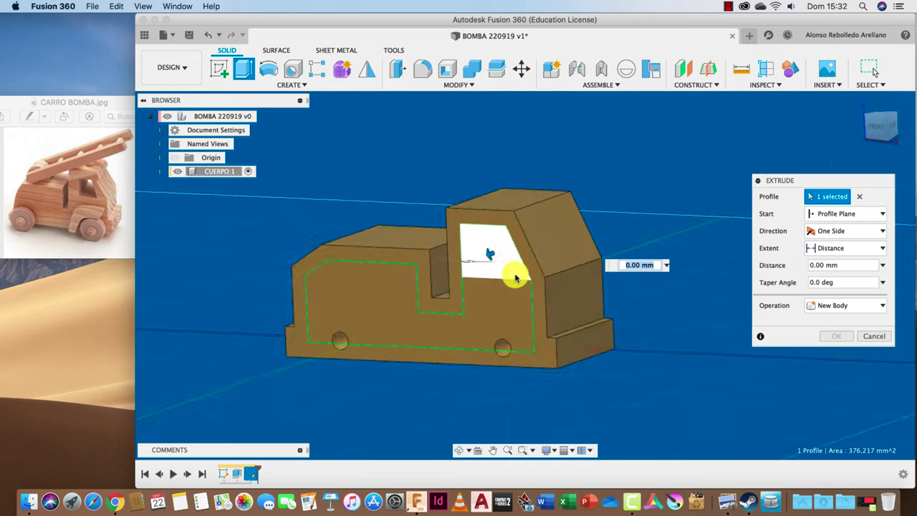
pyautogui.moveTo(466, 279); pyautogui.dragTo(661, 169)
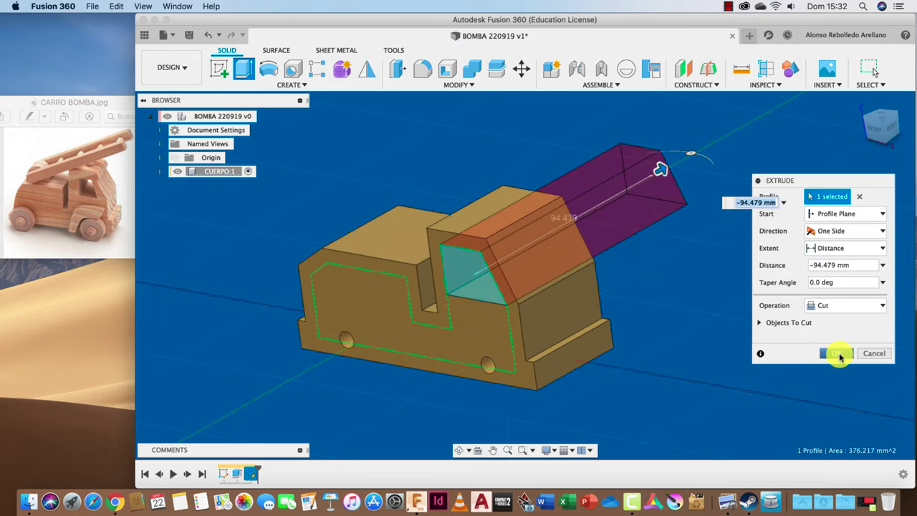
pyautogui.click(839, 356)
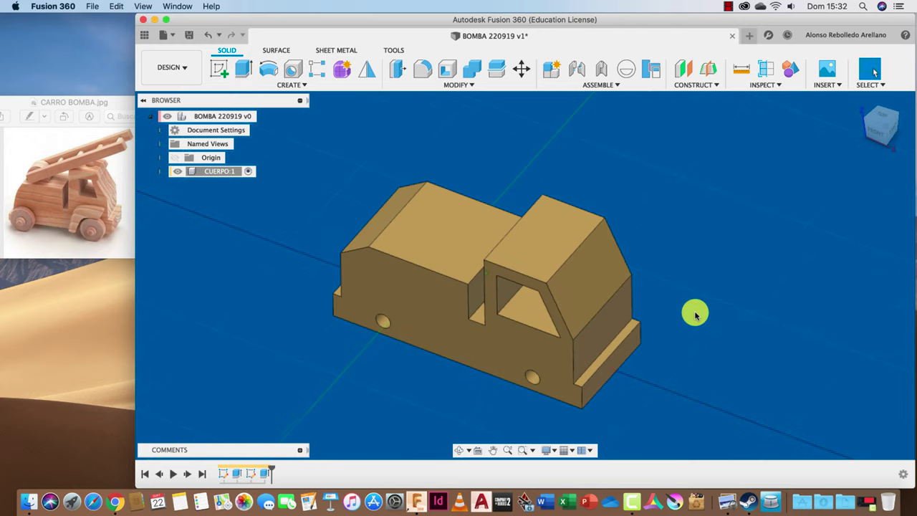
pyautogui.keyDown('shift'); pyautogui.hscroll(-2, 696, 314); pyautogui.keyUp('shift')
pyautogui.keyDown('shift'); pyautogui.hscroll(-2, 695, 314); pyautogui.keyUp('shift')
pyautogui.keyDown('shift'); pyautogui.hscroll(-2, 696, 314); pyautogui.keyUp('shift')
pyautogui.keyDown('shift'); pyautogui.hscroll(-2, 695, 314); pyautogui.keyUp('shift')
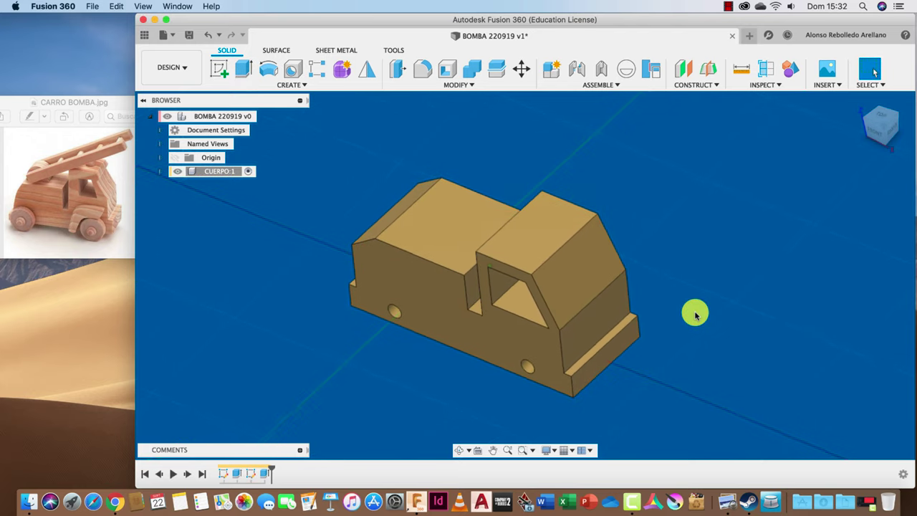
pyautogui.keyDown('shift'); pyautogui.hscroll(-2, 695, 314); pyautogui.keyUp('shift')
pyautogui.keyDown('shift'); pyautogui.hscroll(-2, 695, 313); pyautogui.keyUp('shift')
pyautogui.keyDown('shift'); pyautogui.hscroll(-2, 695, 313); pyautogui.keyUp('shift')
pyautogui.keyDown('shift'); pyautogui.hscroll(-1, 695, 314); pyautogui.keyUp('shift')
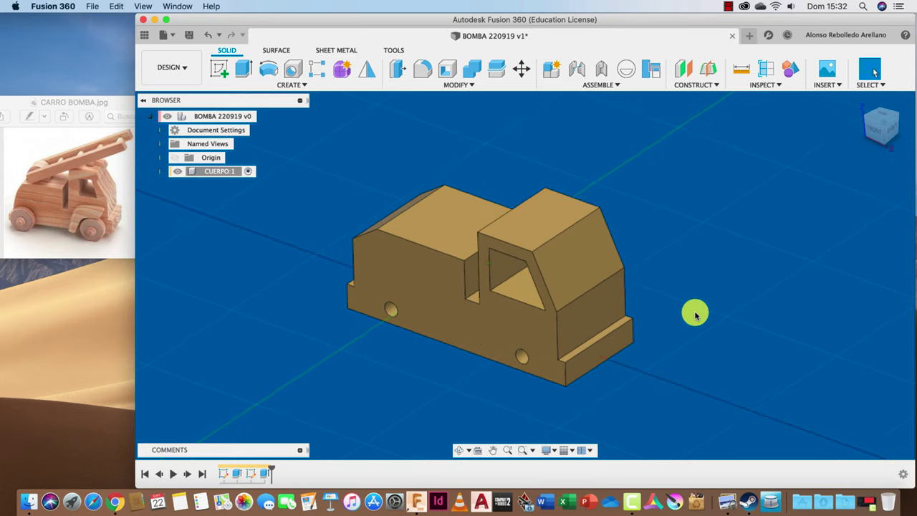
pyautogui.keyDown('shift'); pyautogui.hscroll(-2, 695, 313); pyautogui.keyUp('shift')
pyautogui.keyDown('shift'); pyautogui.hscroll(-3, 695, 314); pyautogui.keyUp('shift')
pyautogui.keyDown('shift'); pyautogui.hscroll(-1, 695, 314); pyautogui.keyUp('shift')
pyautogui.keyDown('shift'); pyautogui.hscroll(-2, 695, 314); pyautogui.keyUp('shift')
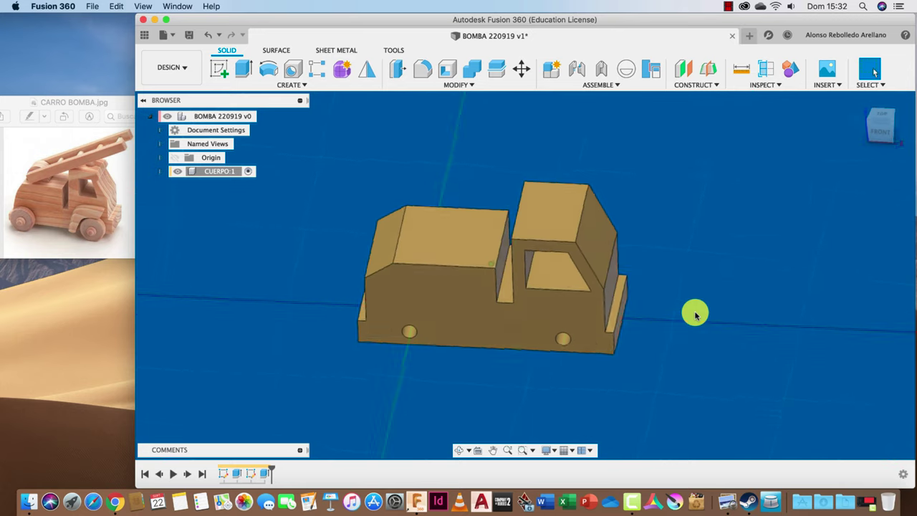
pyautogui.keyDown('shift'); pyautogui.hscroll(-2, 695, 314); pyautogui.keyUp('shift')
pyautogui.keyDown('shift'); pyautogui.scroll(3, 695, 314); pyautogui.keyUp('shift')
pyautogui.keyDown('shift'); pyautogui.scroll(-3, 695, 313); pyautogui.keyUp('shift')
pyautogui.keyDown('shift'); pyautogui.hscroll(-2, 695, 314); pyautogui.keyUp('shift')
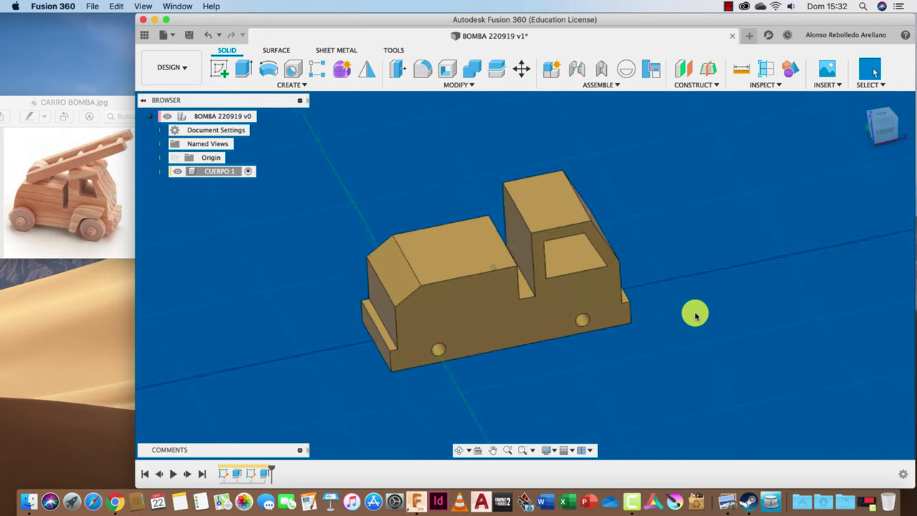
pyautogui.keyDown('shift'); pyautogui.hscroll(-2, 695, 314); pyautogui.keyUp('shift')
pyautogui.keyDown('shift'); pyautogui.hscroll(-1, 695, 313); pyautogui.keyUp('shift')
pyautogui.keyDown('shift'); pyautogui.hscroll(-2, 695, 314); pyautogui.keyUp('shift')
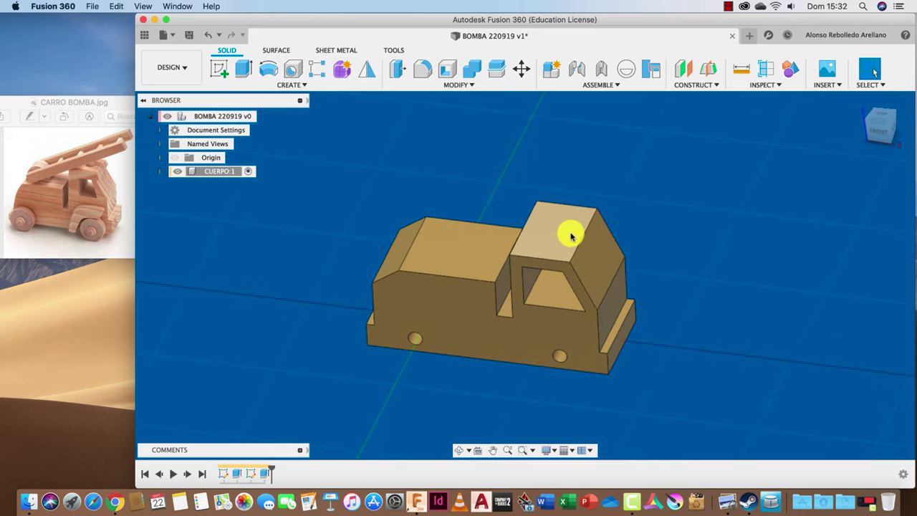
pyautogui.moveTo(571, 235)
pyautogui.keyDown('shift'); pyautogui.mouseDown(button='middle')
pyautogui.moveTo(556, 368)
pyautogui.moveTo(686, 334)
pyautogui.moveTo(268, 219)
pyautogui.moveTo(303, 190)
pyautogui.mouseUp(button='middle'); pyautogui.keyUp('shift')
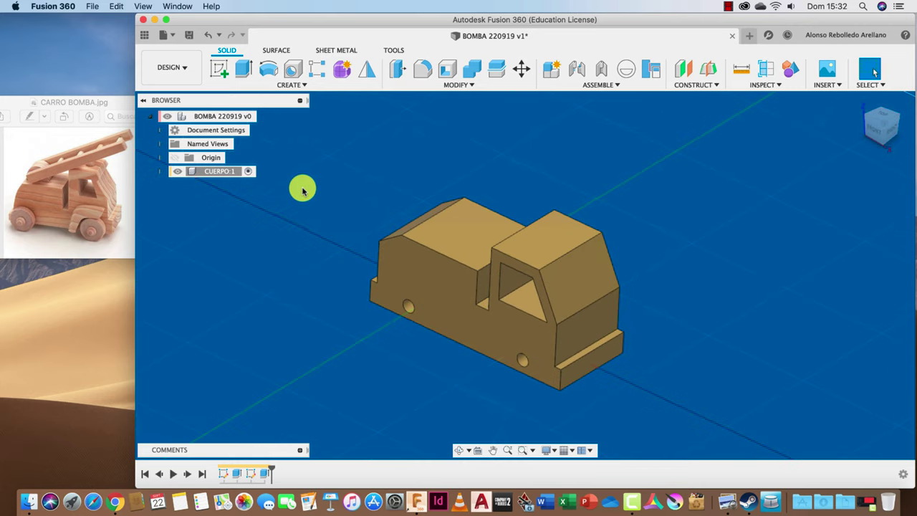
# Step: Add a new EJE RUEDAS component to the root assembly and copy it
pyautogui.rightClick(237, 119)
pyautogui.click(272, 127)
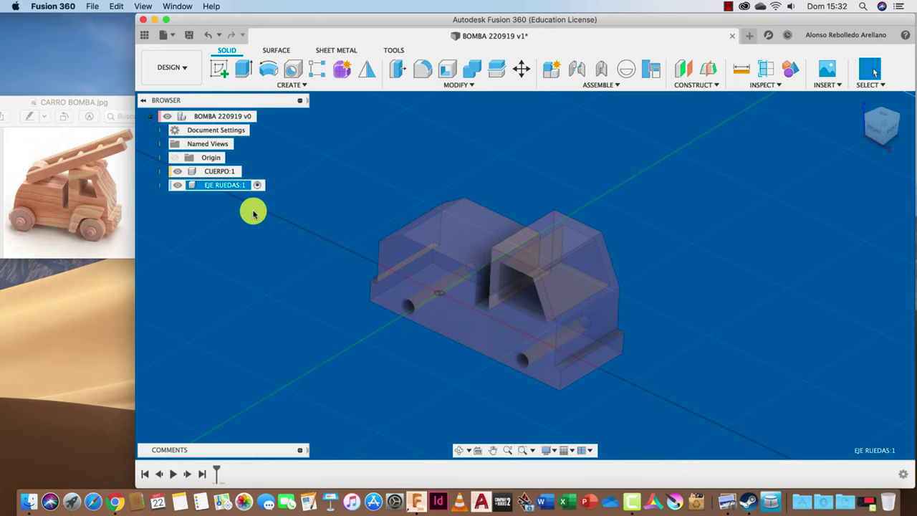
pyautogui.rightClick(240, 186)
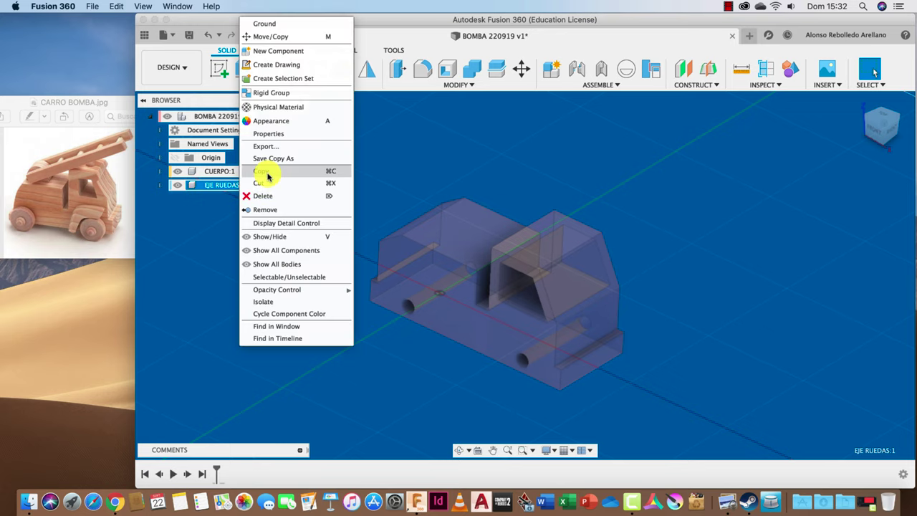
pyautogui.click(268, 176)
# Step: Paste the axle copy unmoved into the root BOMBA assembly as EJE RUEDAS:2
pyautogui.rightClick(225, 116)
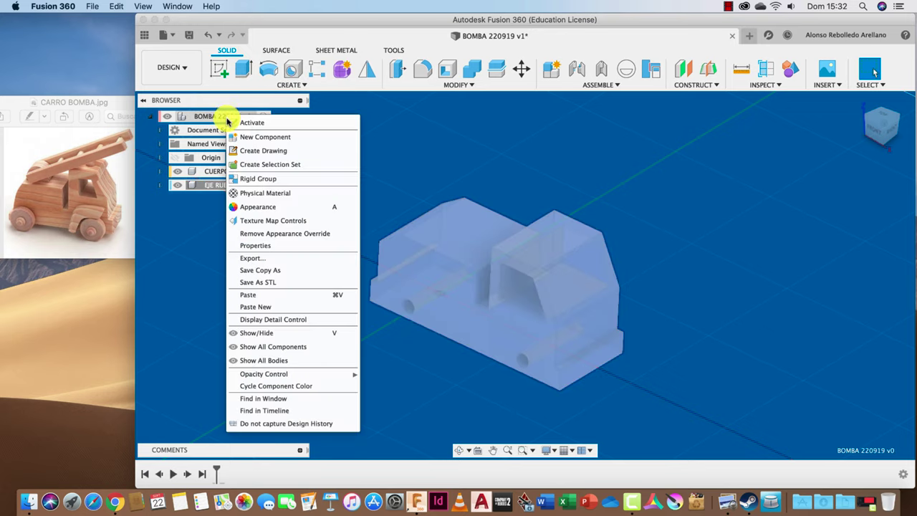
pyautogui.click(254, 293)
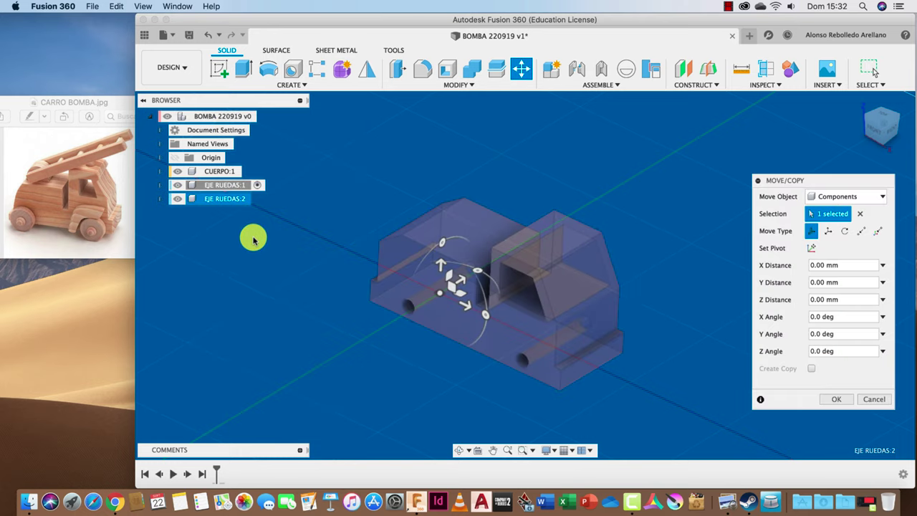
pyautogui.click(846, 399)
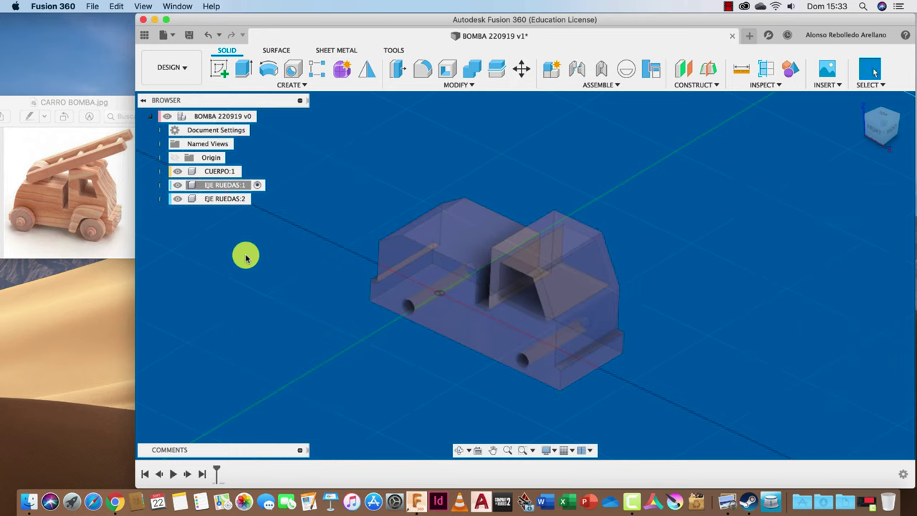
pyautogui.scroll(1, 306, 265)
pyautogui.scroll(-3, 307, 266)
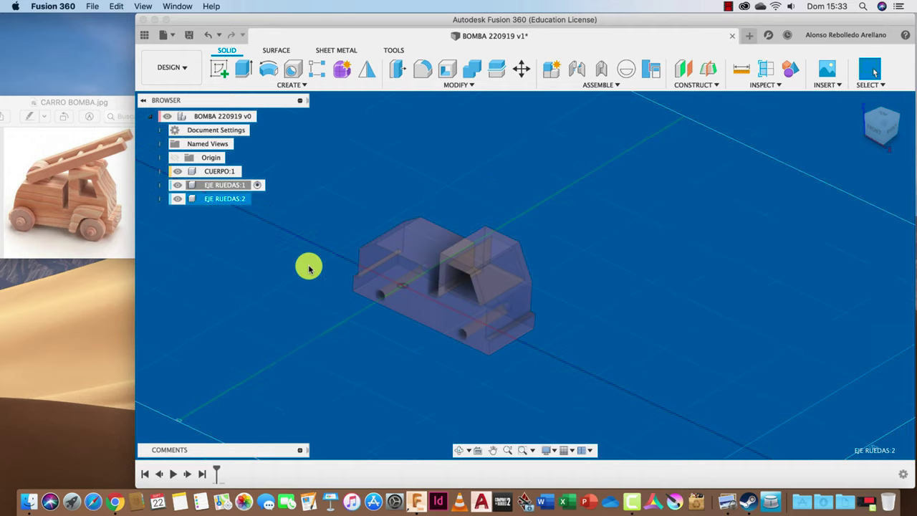
pyautogui.scroll(-2, 307, 266)
pyautogui.scroll(3, 286, 236)
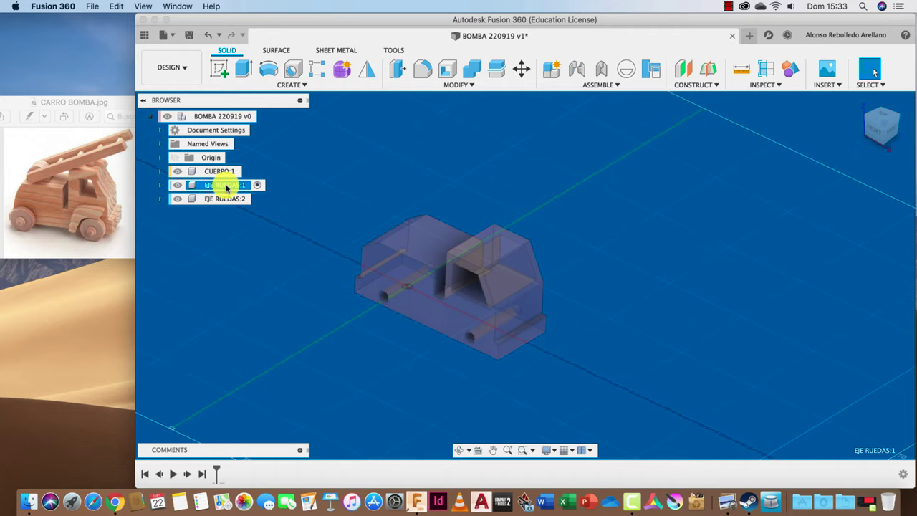
# Step: Sketch a circle on the front plane matching the rear axle hole
pyautogui.click(222, 70)
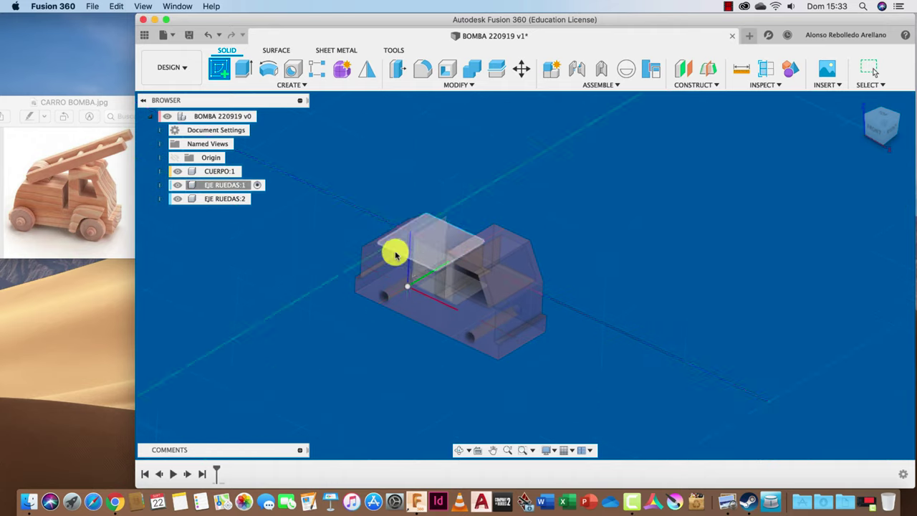
pyautogui.click(393, 250)
pyautogui.press('c')
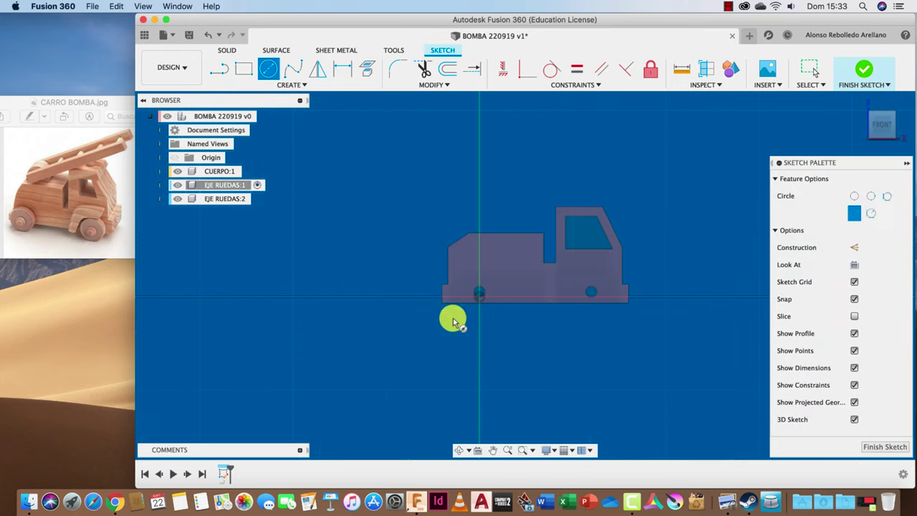
pyautogui.scroll(2, 482, 297)
pyautogui.scroll(3, 478, 294)
pyautogui.scroll(3, 473, 286)
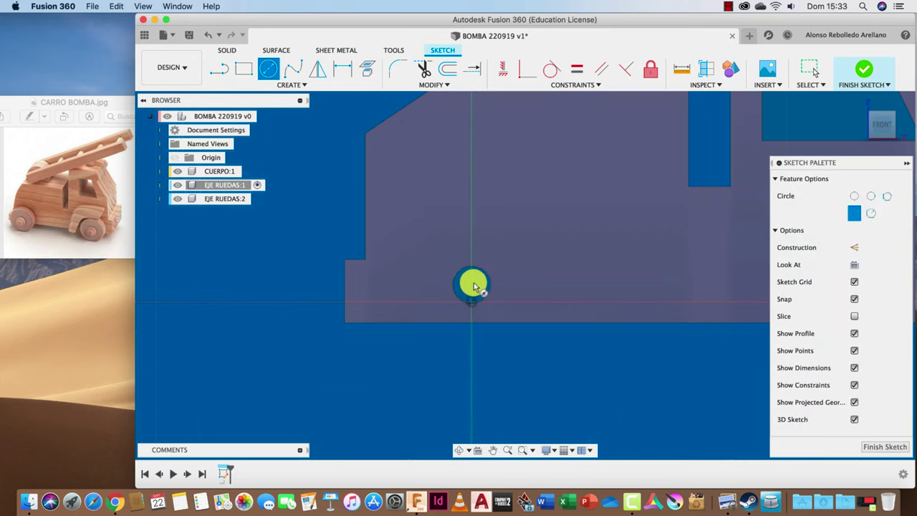
pyautogui.click(481, 268)
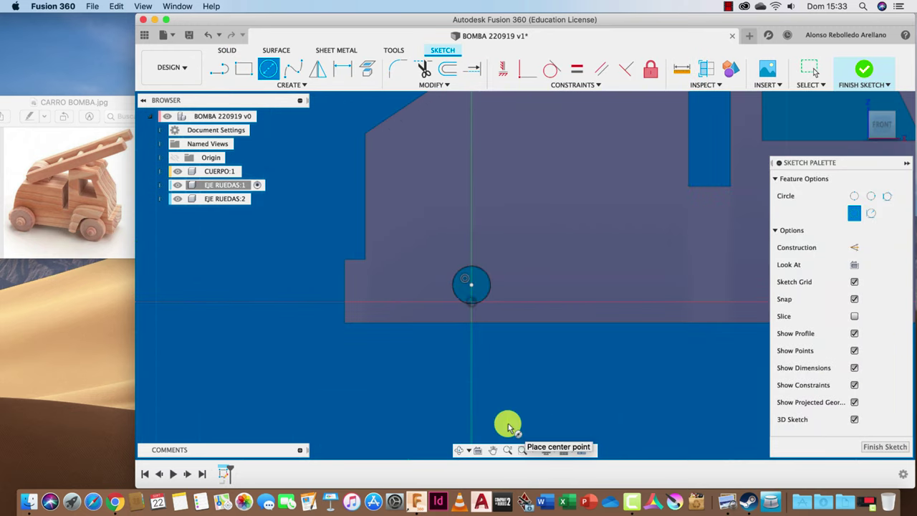
# Step: Extrude the circle -40 mm as a new body to form the axle rod
pyautogui.press('e')
pyautogui.click(475, 302)
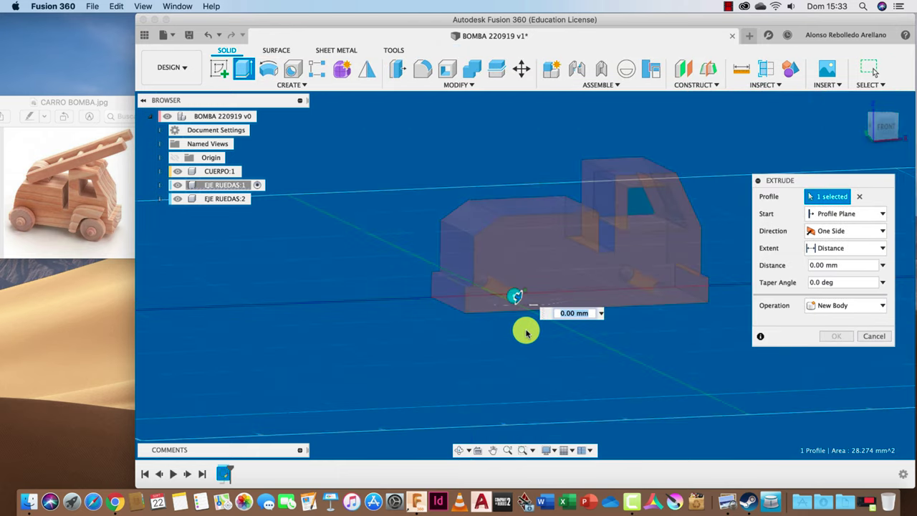
pyautogui.moveTo(529, 328); pyautogui.dragTo(430, 261)
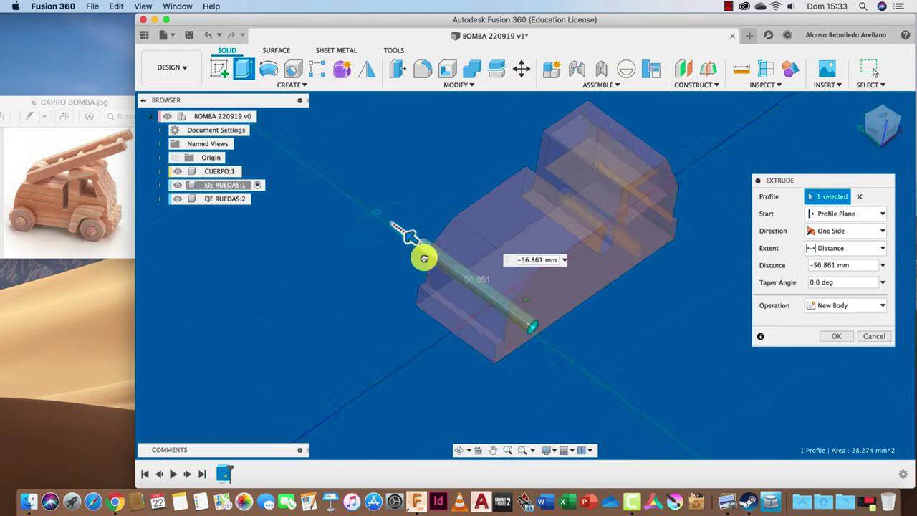
pyautogui.keyDown('shift'); pyautogui.moveTo(430, 260); pyautogui.dragTo(474, 267, button='middle'); pyautogui.keyUp('shift')
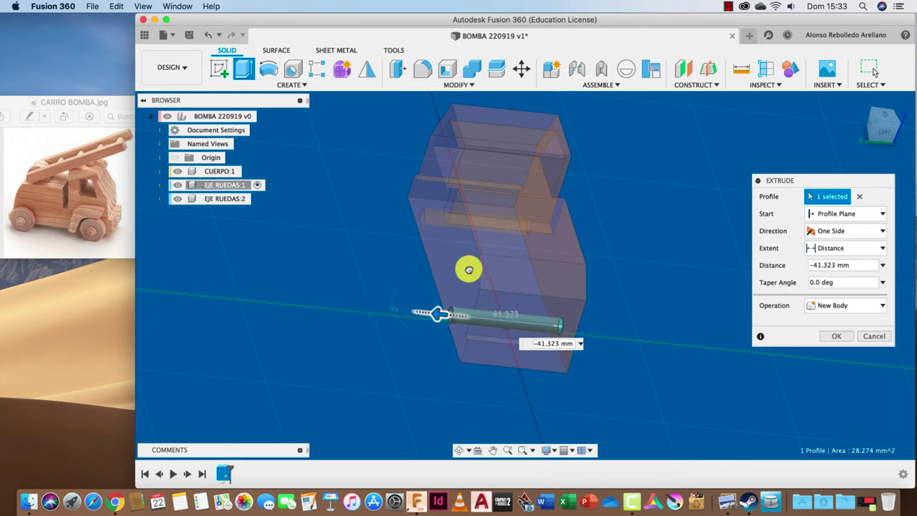
pyautogui.write('-40')
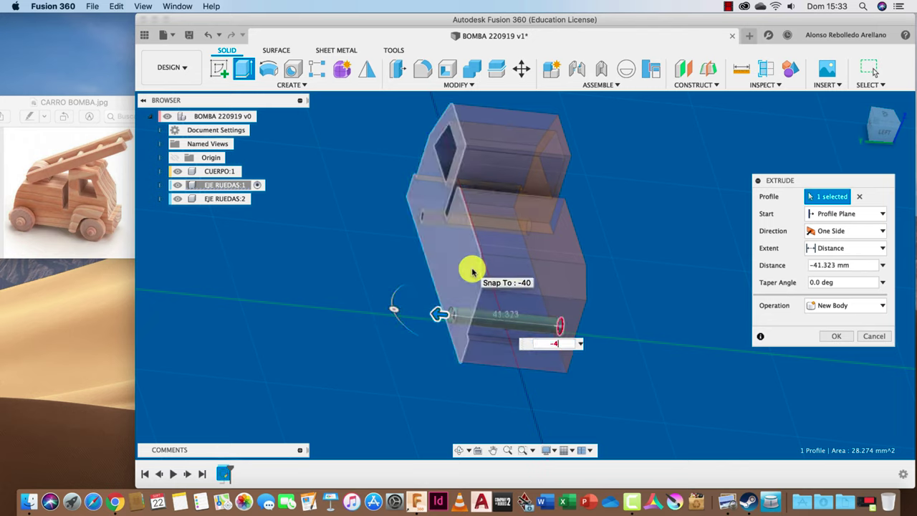
pyautogui.click(838, 336)
# Step: Delete the duplicate EJE RUEDAS:2 axle and inspect the remaining axle
pyautogui.rightClick(239, 200)
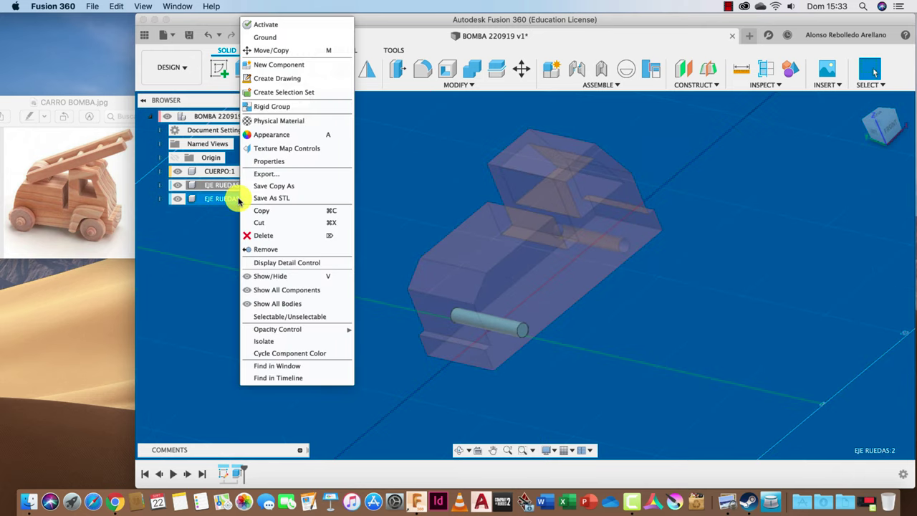
pyautogui.click(262, 235)
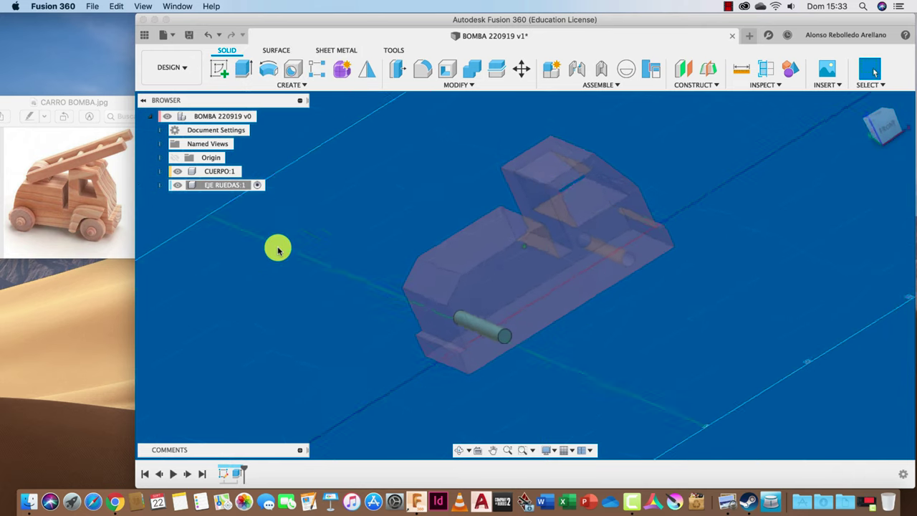
pyautogui.keyDown('shift'); pyautogui.scroll(-10, 278, 250); pyautogui.keyUp('shift')
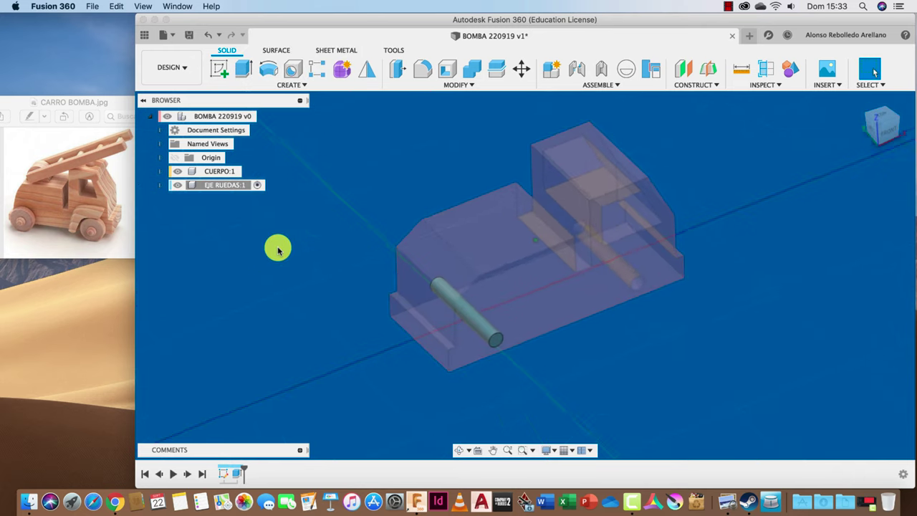
pyautogui.keyDown('shift'); pyautogui.scroll(-3, 278, 250); pyautogui.keyUp('shift')
pyautogui.keyDown('shift'); pyautogui.scroll(-3, 278, 249); pyautogui.keyUp('shift')
pyautogui.keyDown('shift'); pyautogui.scroll(-3, 278, 249); pyautogui.keyUp('shift')
pyautogui.keyDown('shift'); pyautogui.scroll(-3, 278, 249); pyautogui.keyUp('shift')
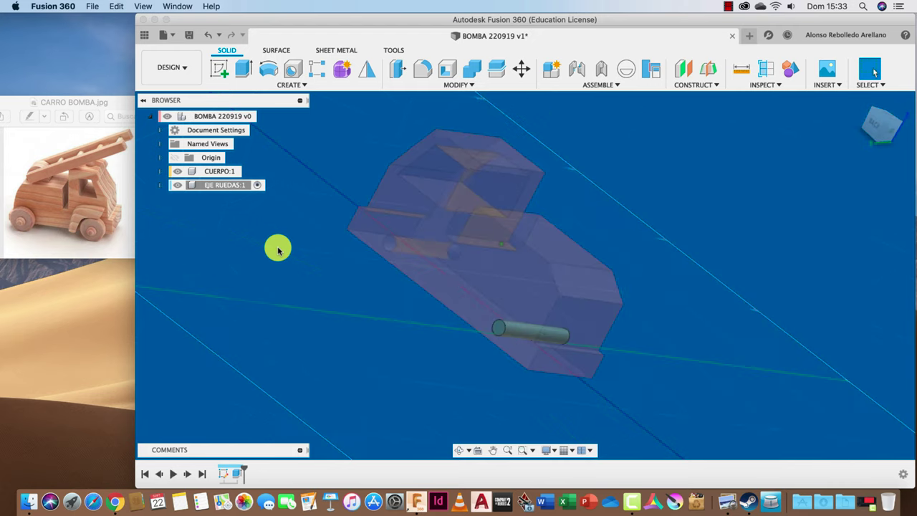
pyautogui.keyDown('shift'); pyautogui.moveTo(278, 250); pyautogui.dragTo(385, 330, button='middle'); pyautogui.keyUp('shift')
pyautogui.moveTo(500, 343)
pyautogui.keyDown('shift'); pyautogui.mouseDown(button='middle')
pyautogui.moveTo(313, 337)
pyautogui.moveTo(307, 311)
pyautogui.moveTo(330, 290)
pyautogui.moveTo(312, 230)
pyautogui.mouseUp(button='middle'); pyautogui.keyUp('shift')
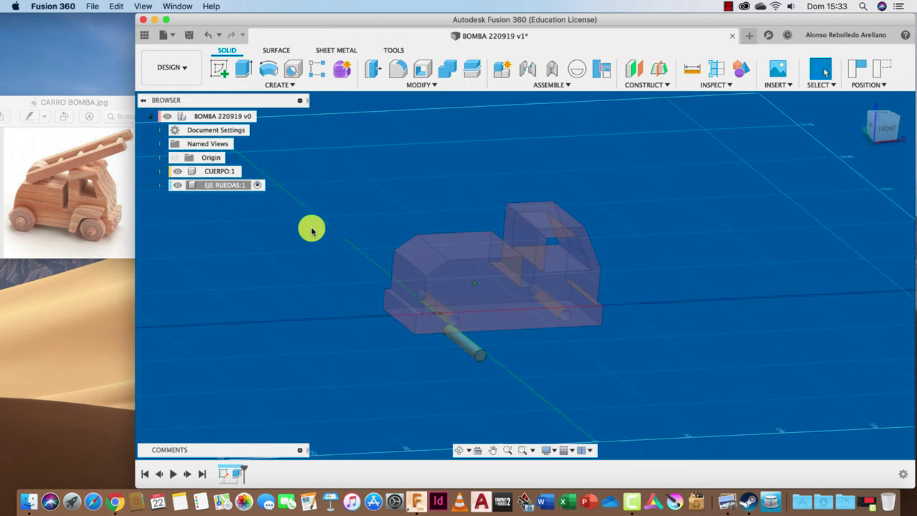
# Step: Reactivate the root BOMBA assembly and add a new component for RUEDA
pyautogui.click(262, 116)
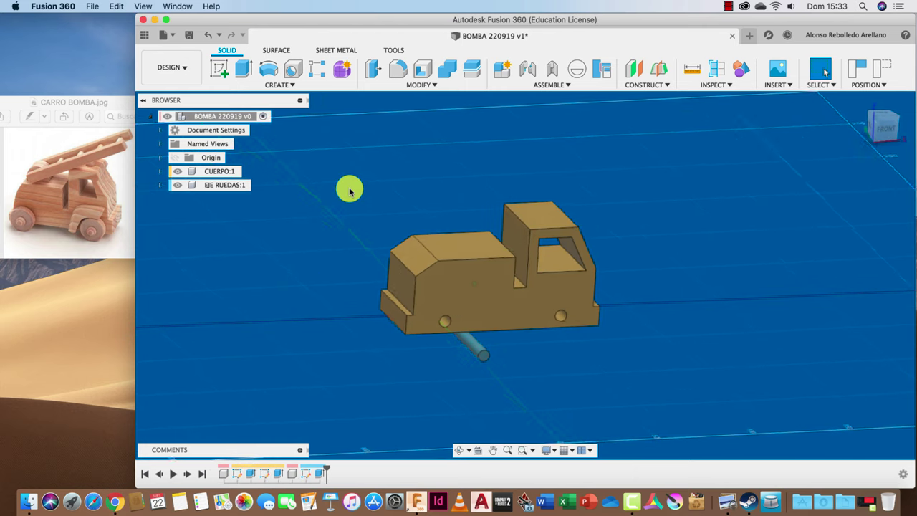
pyautogui.keyDown('shift'); pyautogui.moveTo(349, 190); pyautogui.dragTo(293, 112, button='middle'); pyautogui.keyUp('shift')
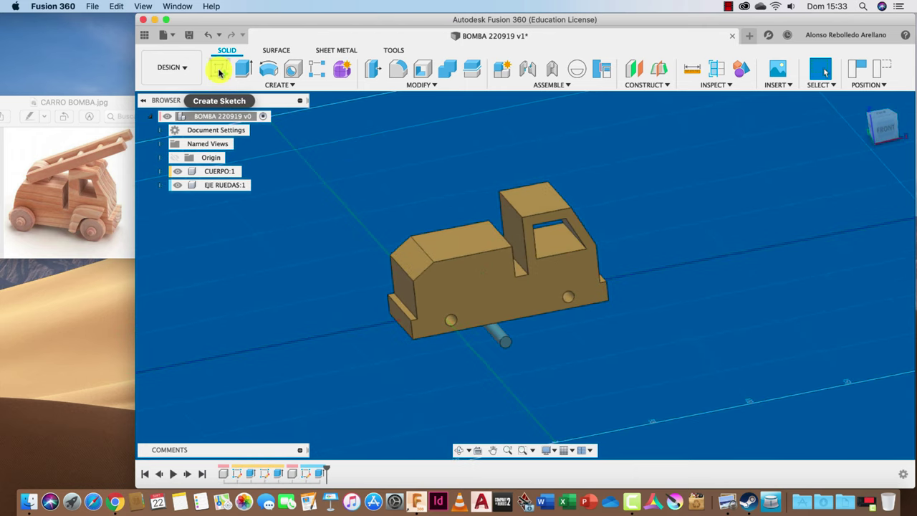
pyautogui.rightClick(247, 122)
pyautogui.click(263, 120)
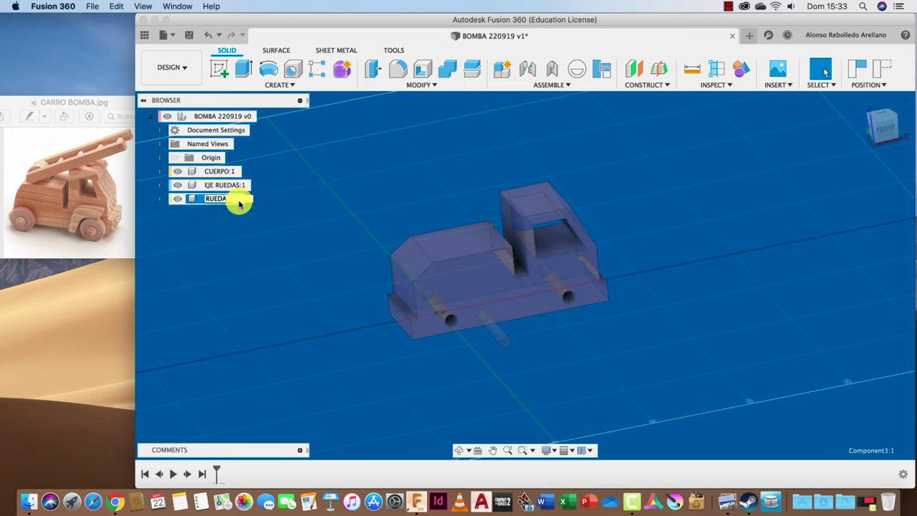
# Step: Sketch a 1-inch circle centred on the front axle hole on the truck's side face
pyautogui.click(219, 69)
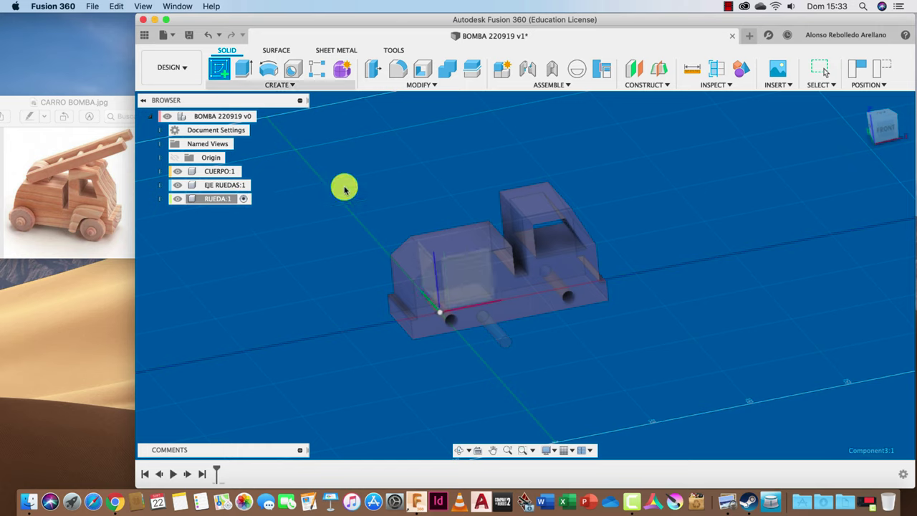
pyautogui.click(527, 310)
pyautogui.click(462, 258)
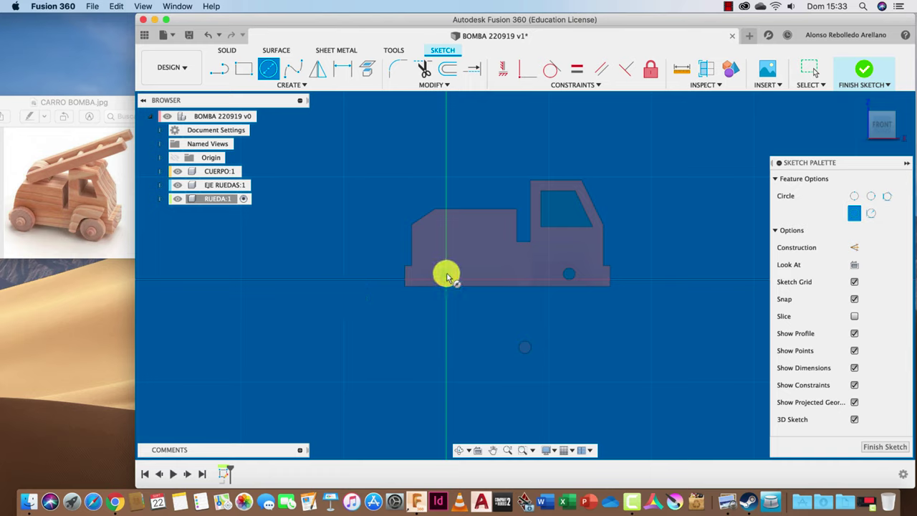
pyautogui.click(379, 341)
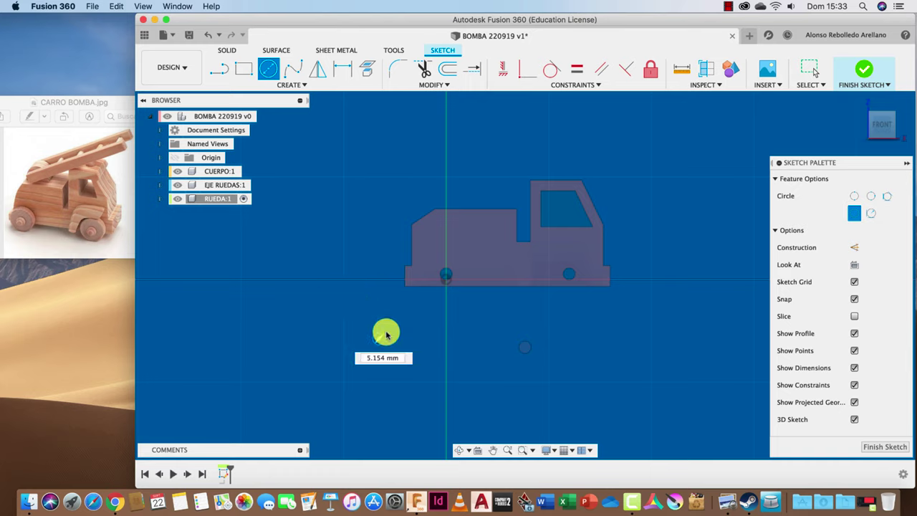
pyautogui.press('Escape')
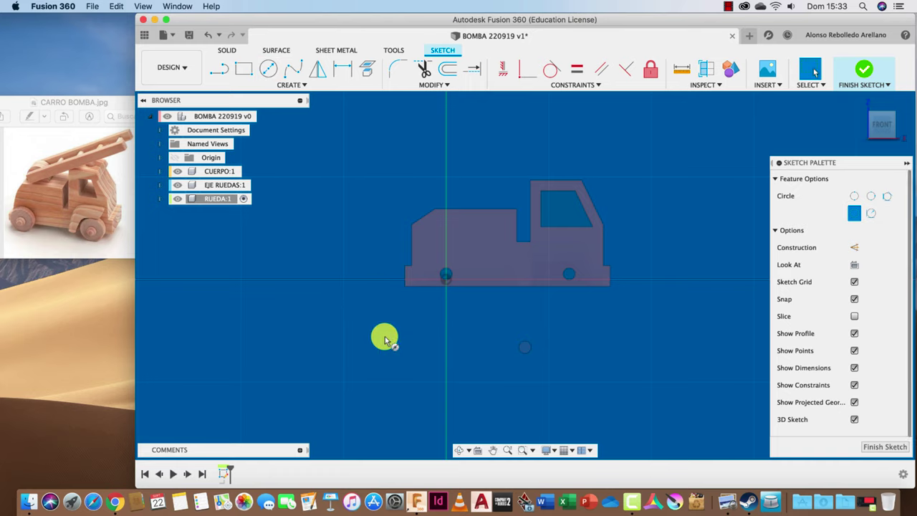
pyautogui.scroll(2, 571, 268)
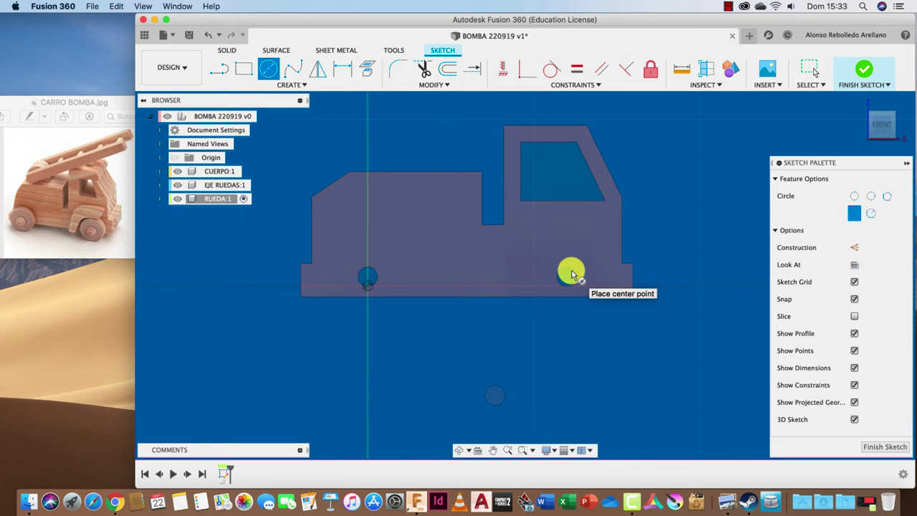
pyautogui.scroll(3, 571, 270)
pyautogui.click(565, 275)
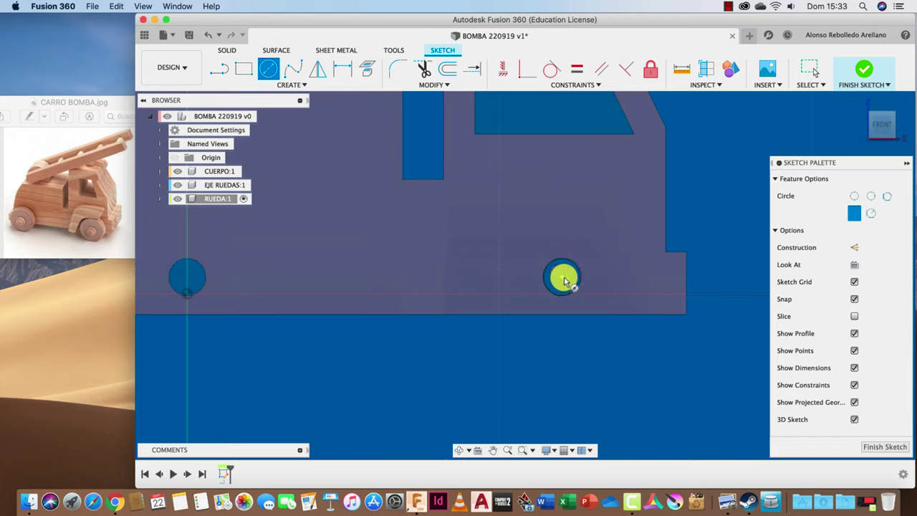
pyautogui.write('1')
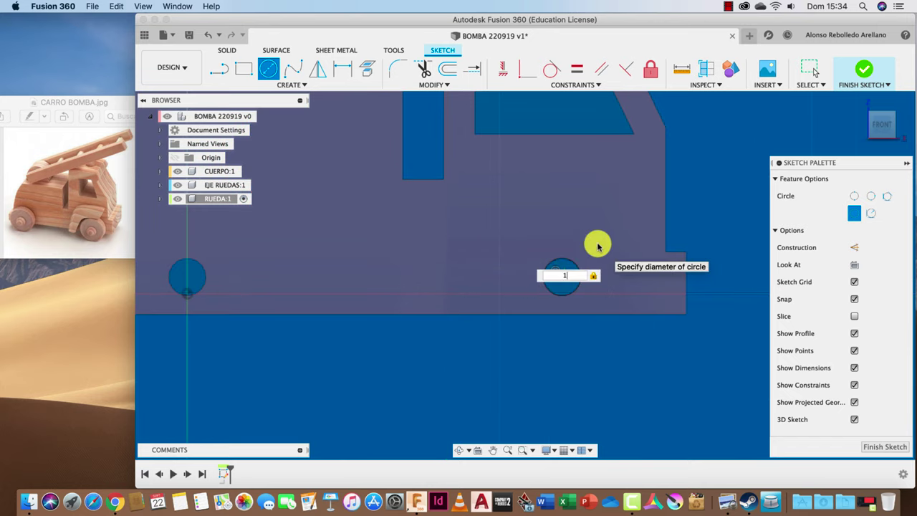
pyautogui.press('Return')
pyautogui.press('Escape')
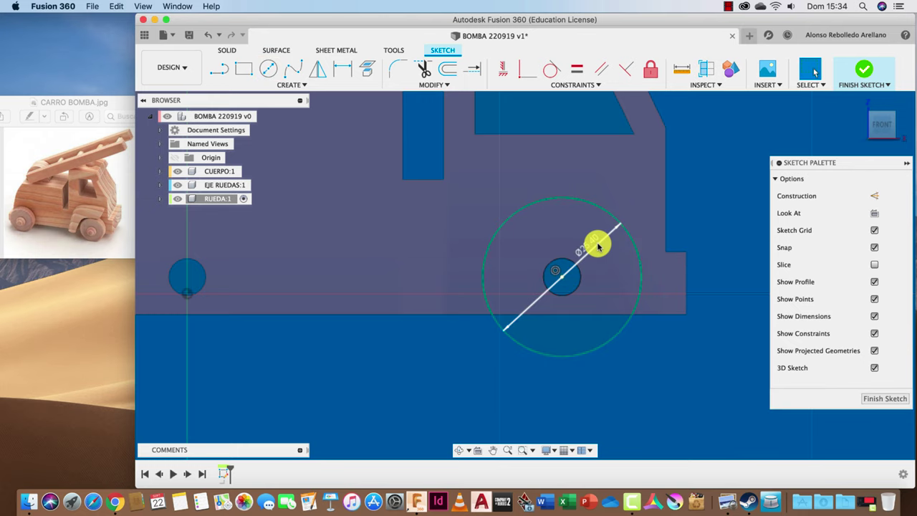
# Step: Extrude both wheel profiles about 10.685 mm as a new body
pyautogui.press('e')
pyautogui.click(608, 301)
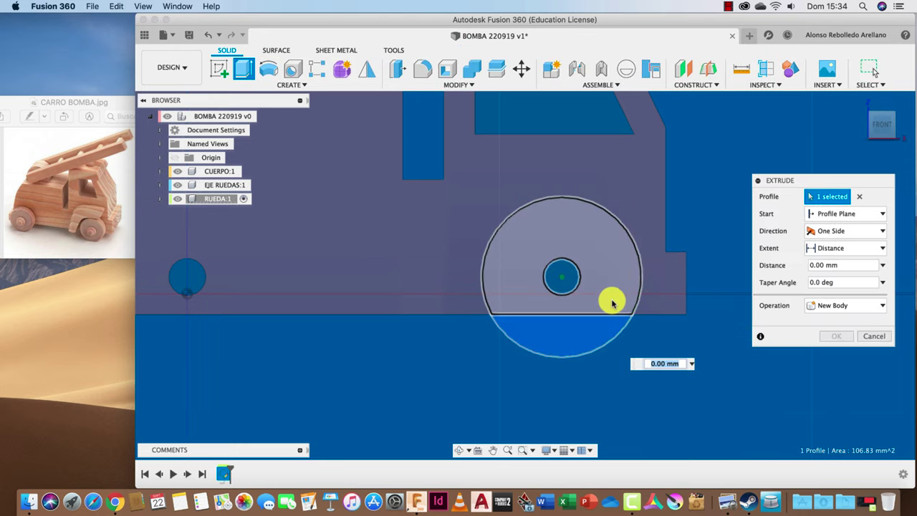
pyautogui.click(611, 351)
pyautogui.keyDown('shift'); pyautogui.moveTo(611, 351); pyautogui.dragTo(575, 333, button='middle'); pyautogui.keyUp('shift')
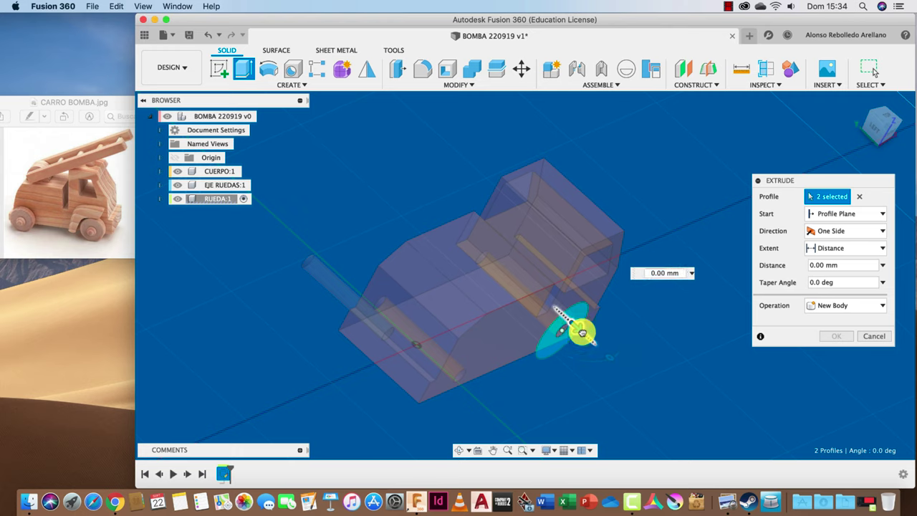
pyautogui.moveTo(582, 331); pyautogui.dragTo(602, 348)
pyautogui.write('10')
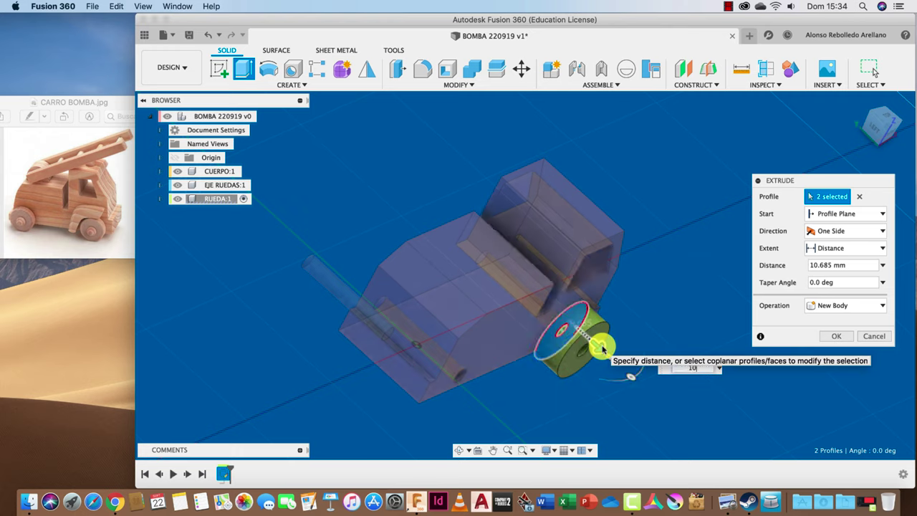
pyautogui.press('Return')
pyautogui.scroll(-3, 553, 394)
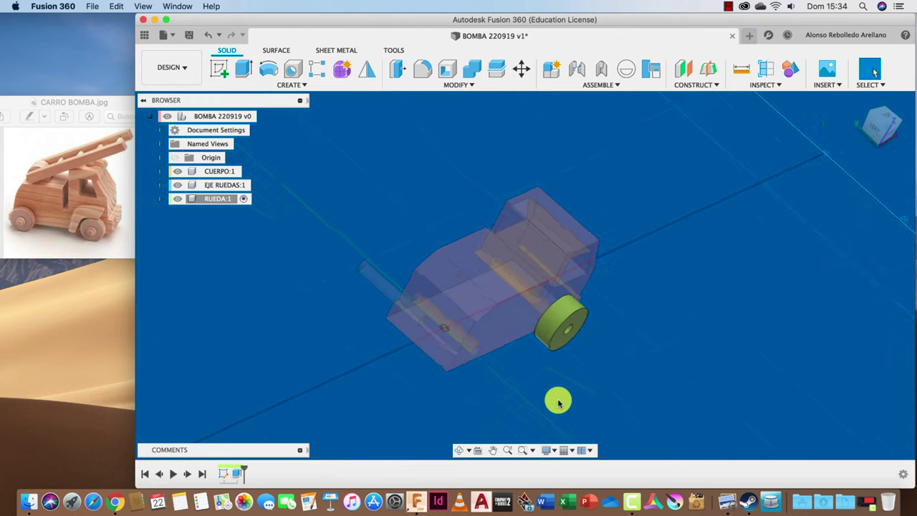
pyautogui.moveTo(558, 403)
pyautogui.keyDown('shift'); pyautogui.mouseDown(button='middle')
pyautogui.moveTo(484, 366)
pyautogui.moveTo(242, 201)
pyautogui.mouseUp(button='middle'); pyautogui.keyUp('shift')
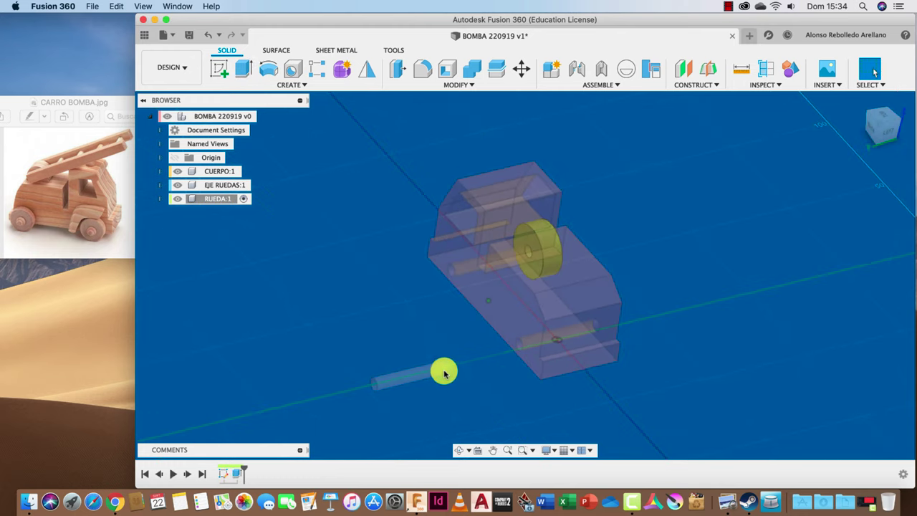
# Step: Activate EJE RUEDAS:1 and press-pull one axle end face out 10 mm
pyautogui.click(233, 186)
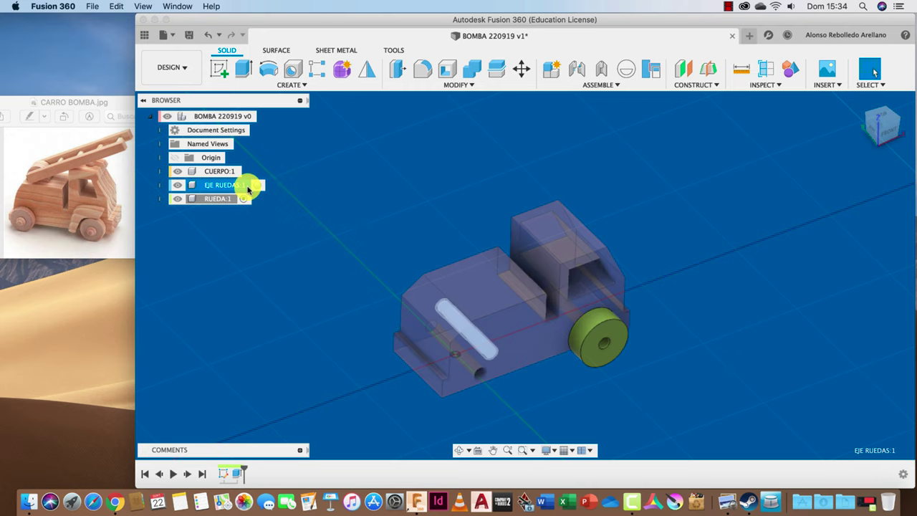
pyautogui.click(257, 185)
pyautogui.moveTo(299, 235)
pyautogui.keyDown('shift'); pyautogui.mouseDown(button='middle')
pyautogui.moveTo(368, 282)
pyautogui.moveTo(495, 311)
pyautogui.moveTo(435, 172)
pyautogui.mouseUp(button='middle'); pyautogui.keyUp('shift')
pyautogui.click(395, 69)
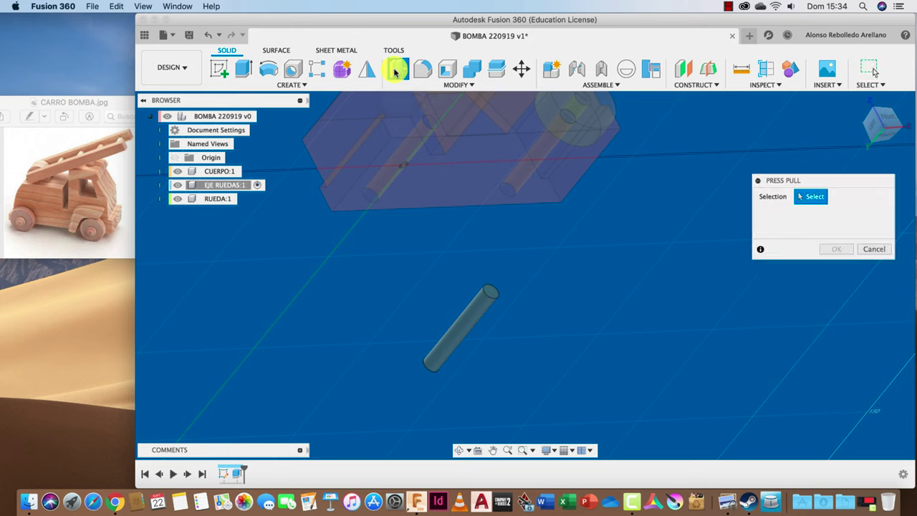
pyautogui.click(492, 294)
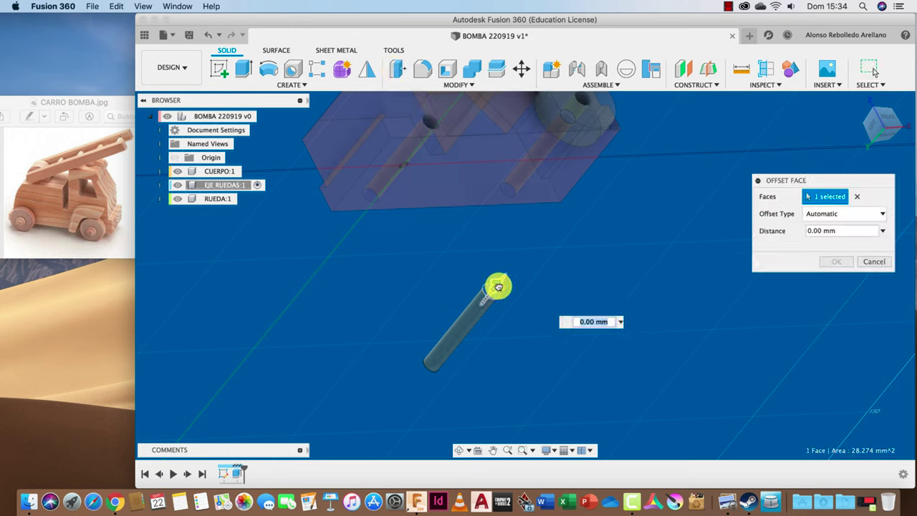
pyautogui.moveTo(498, 287); pyautogui.dragTo(505, 278)
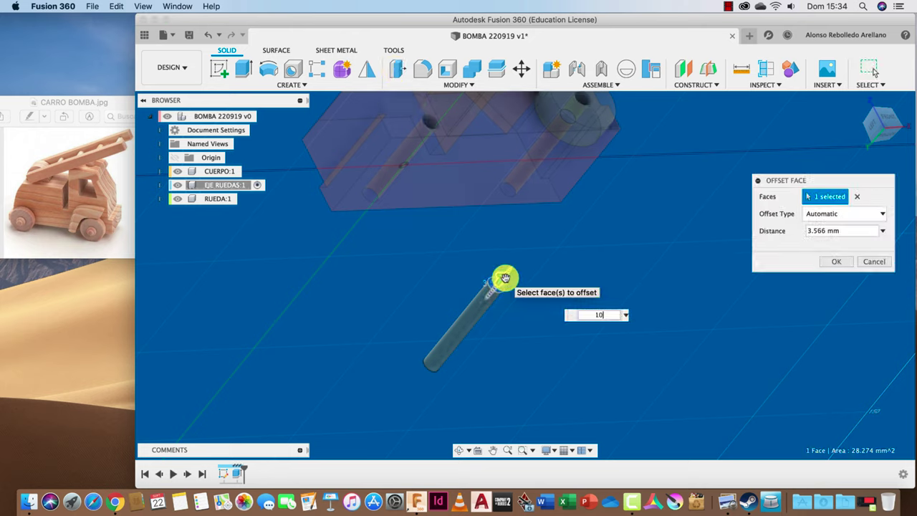
pyautogui.click(836, 261)
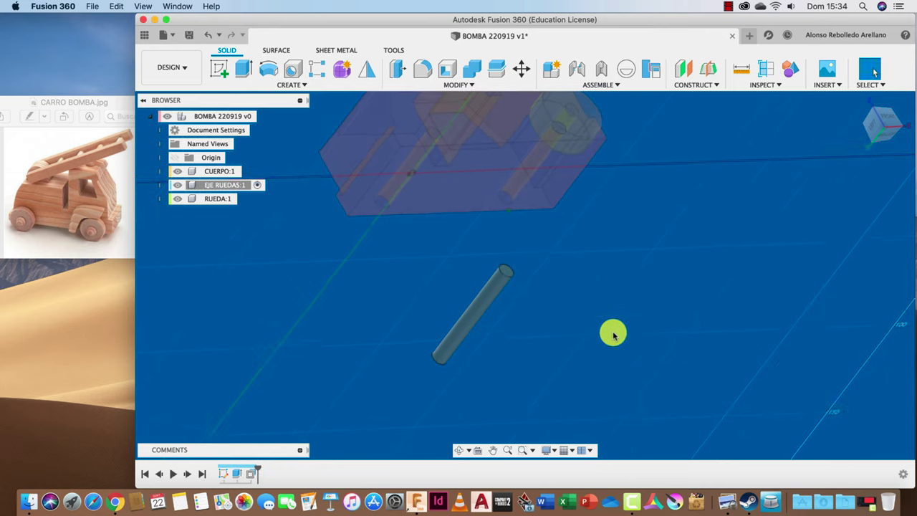
# Step: Try pulling the other axle end about 42 mm, then cancel it
pyautogui.moveTo(614, 333)
pyautogui.keyDown('shift'); pyautogui.mouseDown(button='middle')
pyautogui.moveTo(532, 274)
pyautogui.moveTo(501, 233)
pyautogui.mouseUp(button='middle'); pyautogui.keyUp('shift')
pyautogui.press('q')
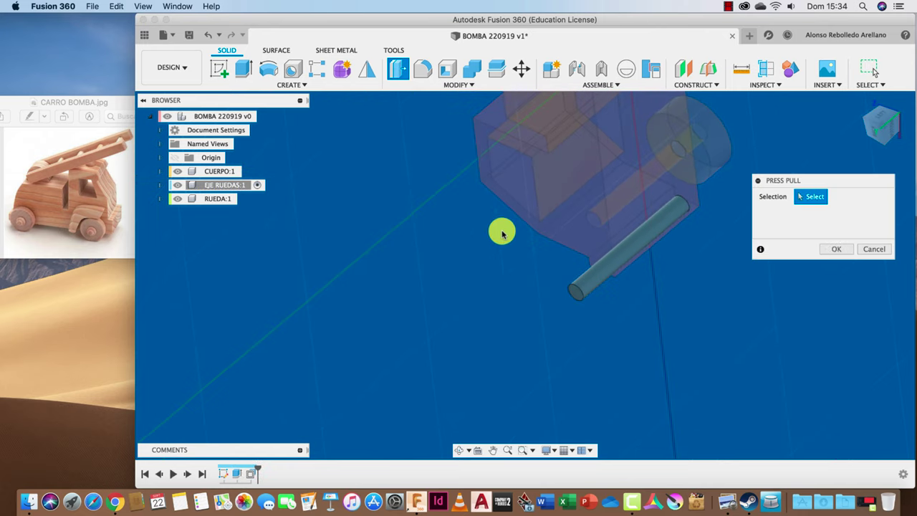
pyautogui.click(571, 293)
pyautogui.moveTo(578, 299); pyautogui.dragTo(564, 307)
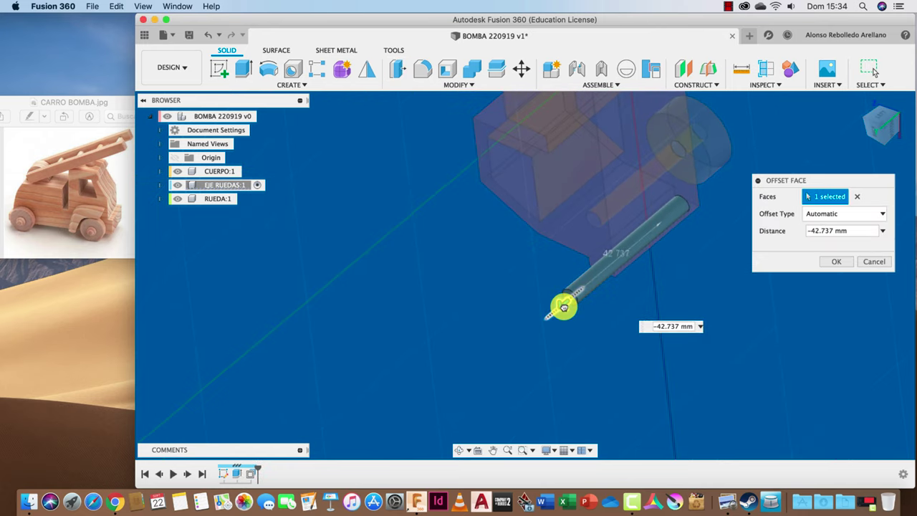
pyautogui.click(881, 260)
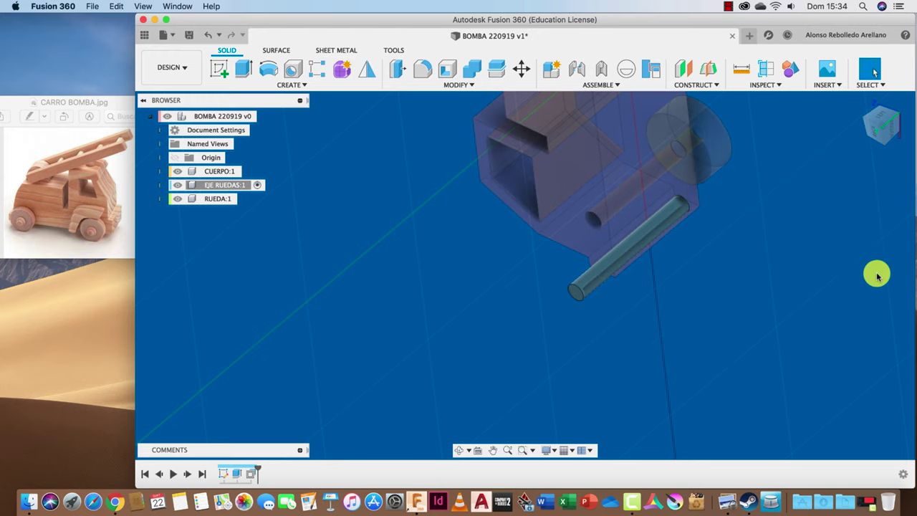
# Step: Offset the lower axle end 10 mm as a new offset, then reactivate BOMBA
pyautogui.click(390, 71)
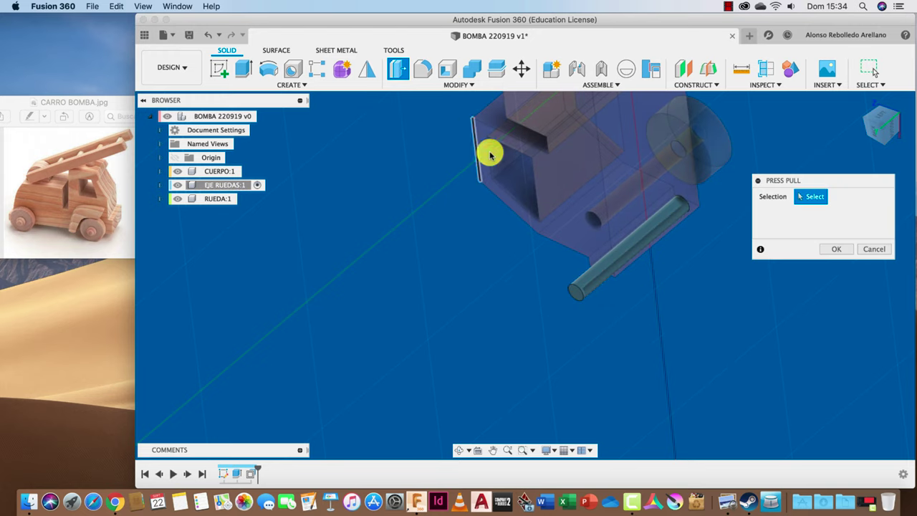
pyautogui.click(576, 297)
pyautogui.click(860, 221)
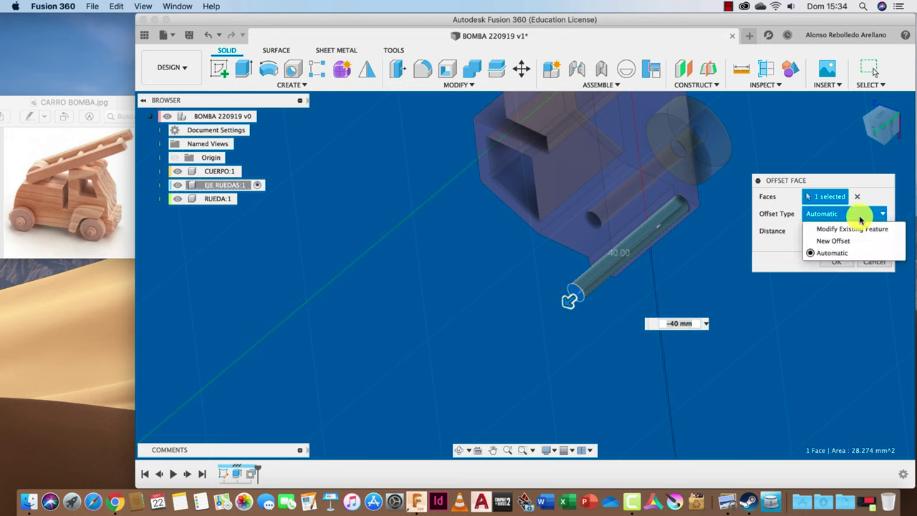
pyautogui.click(855, 239)
pyautogui.moveTo(577, 303); pyautogui.dragTo(565, 311)
pyautogui.write('10')
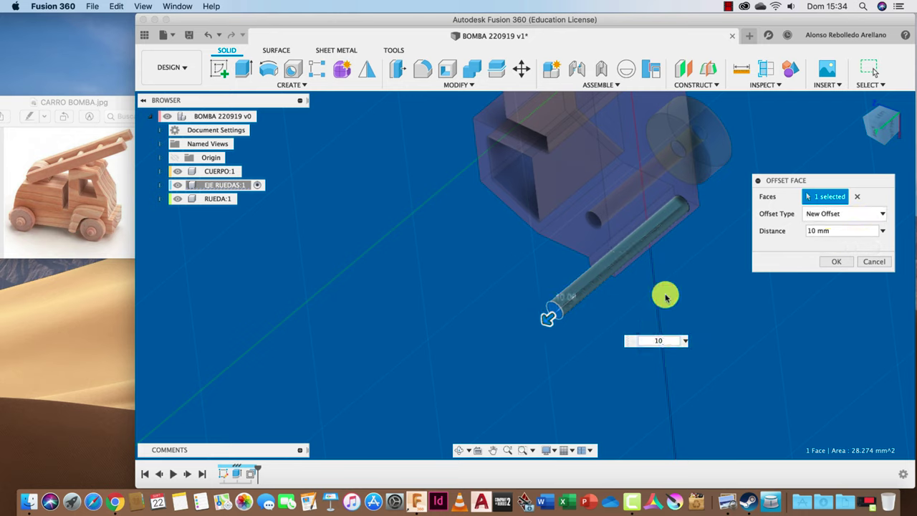
pyautogui.click(839, 263)
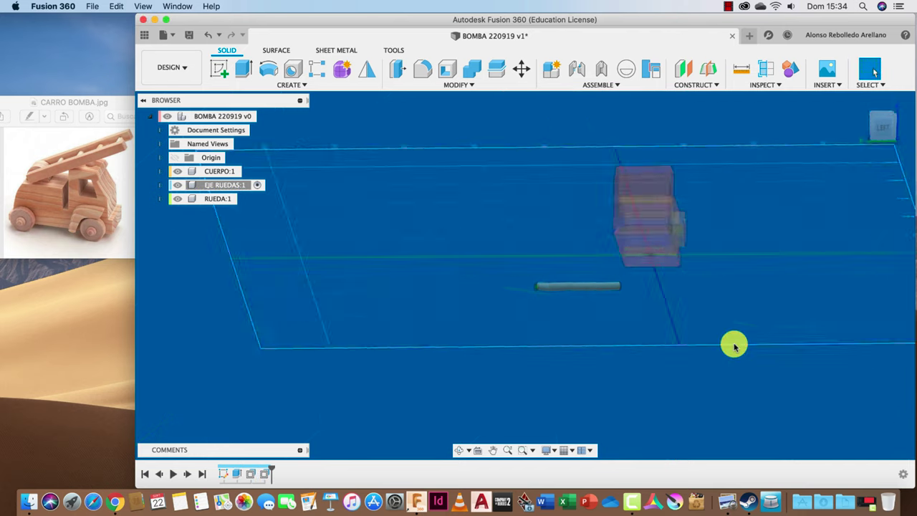
pyautogui.click(263, 116)
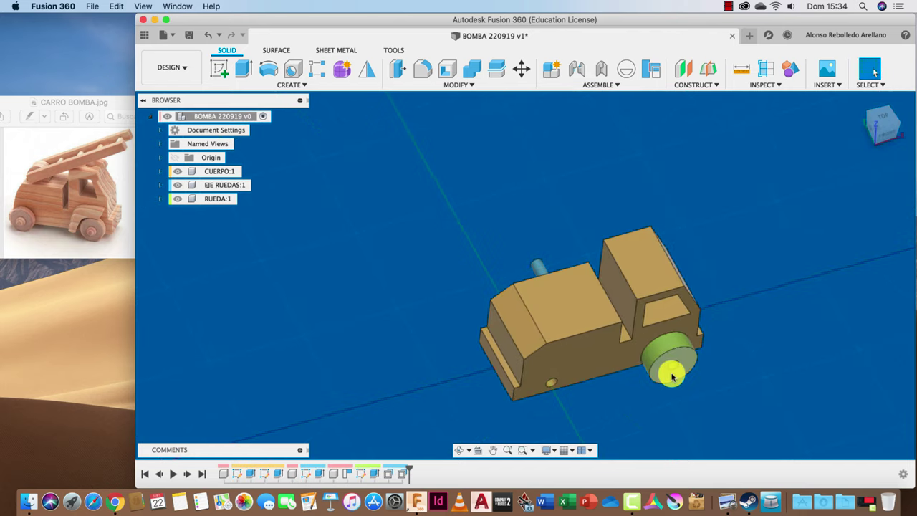
# Step: Paste wheel copies RUEDA:2, moved upward, and RUEDA:3, moved about 90 mm left
pyautogui.click(207, 198)
pyautogui.press('super+c')
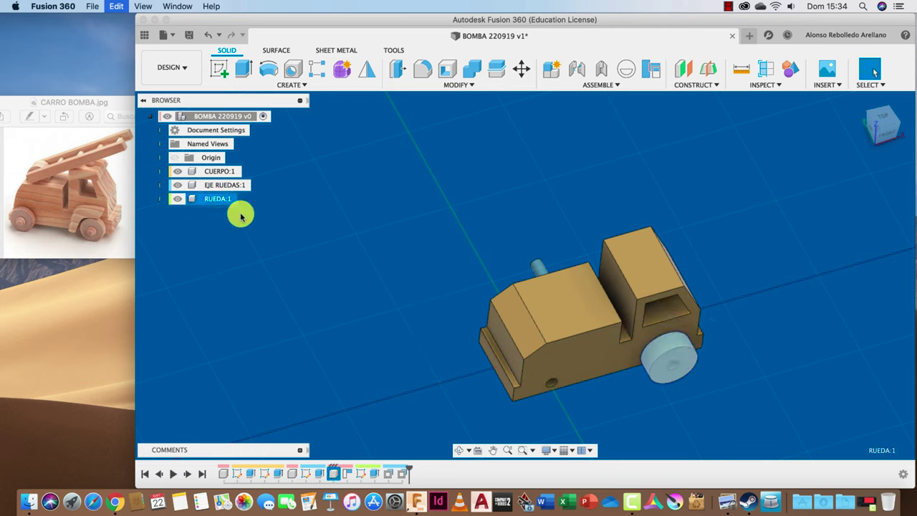
pyautogui.press('super+v')
pyautogui.moveTo(657, 334); pyautogui.dragTo(589, 191)
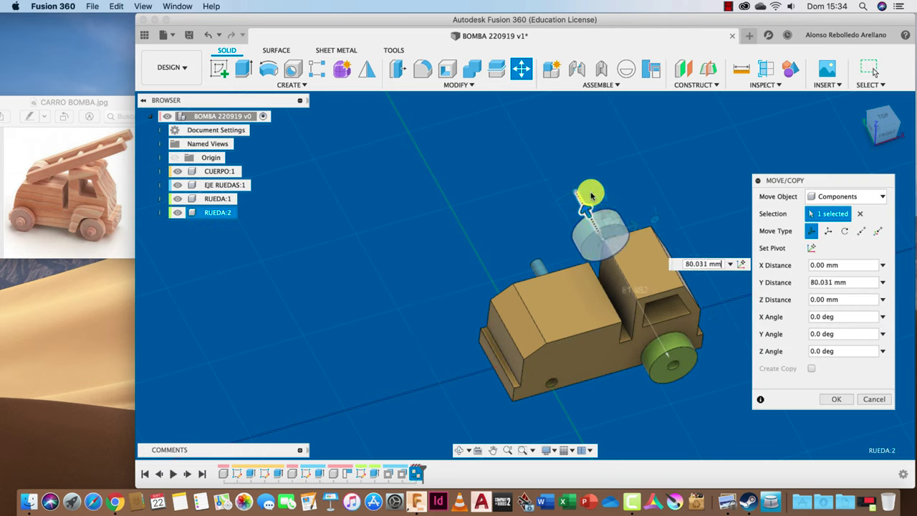
pyautogui.click(838, 400)
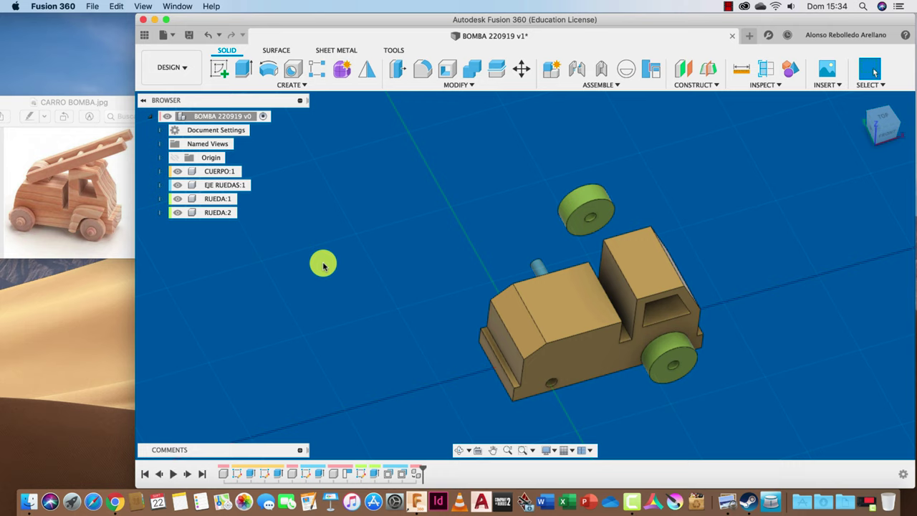
pyautogui.click(225, 212)
pyautogui.press('super+c')
pyautogui.press('super+v')
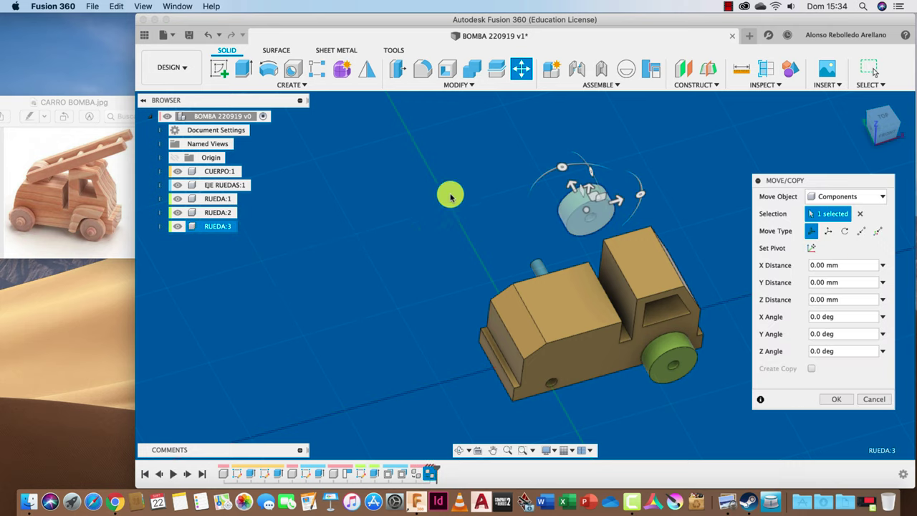
pyautogui.moveTo(616, 205); pyautogui.dragTo(399, 251)
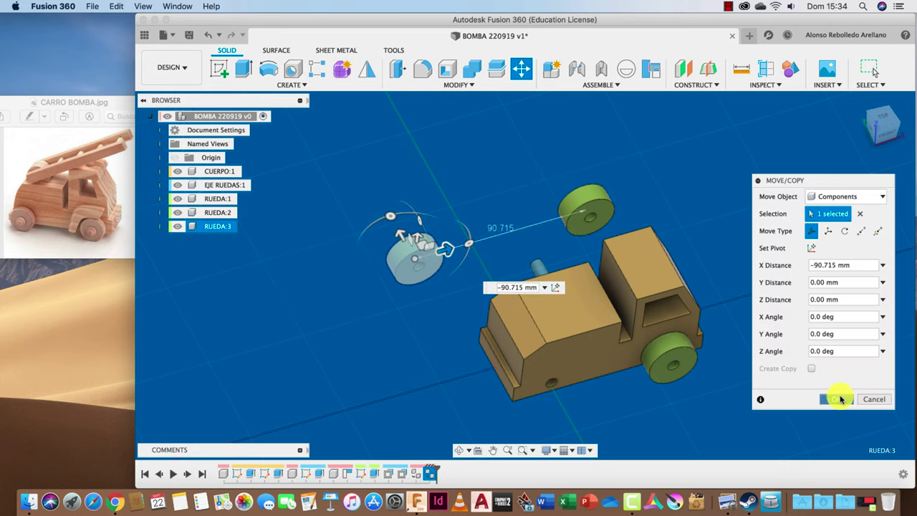
pyautogui.click(838, 399)
# Step: Paste a fourth wheel, RUEDA:4, moved about 114 mm down
pyautogui.click(221, 229)
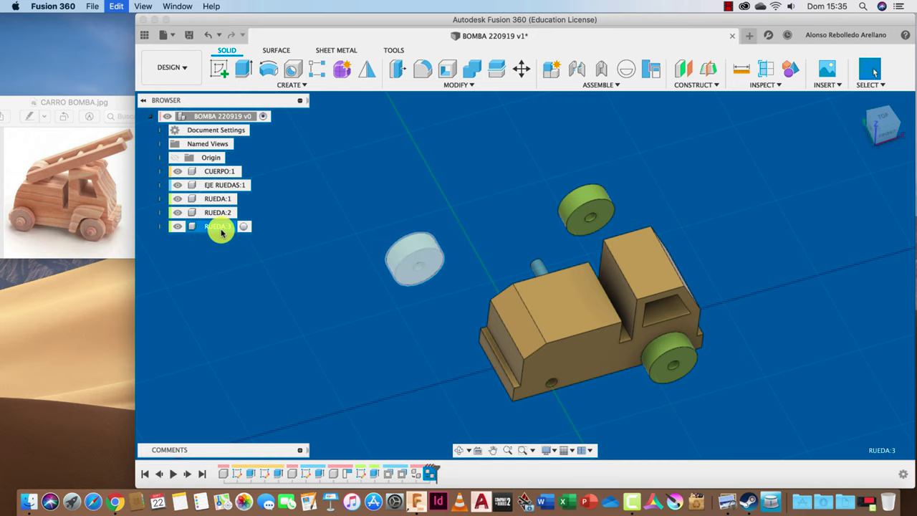
pyautogui.press('super+v')
pyautogui.moveTo(401, 238); pyautogui.dragTo(491, 403)
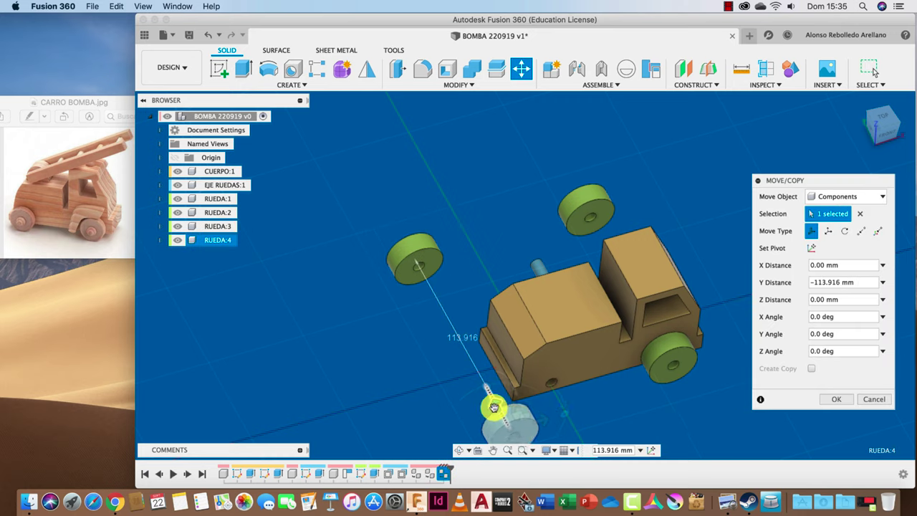
pyautogui.click(831, 399)
# Step: Copy EJE RUEDAS:1 and paste EJE RUEDAS:3, moved about 104 mm left
pyautogui.moveTo(666, 389)
pyautogui.keyDown('shift'); pyautogui.mouseDown(button='middle')
pyautogui.moveTo(534, 394)
pyautogui.moveTo(506, 383)
pyautogui.moveTo(291, 258)
pyautogui.moveTo(242, 185)
pyautogui.mouseUp(button='middle'); pyautogui.keyUp('shift')
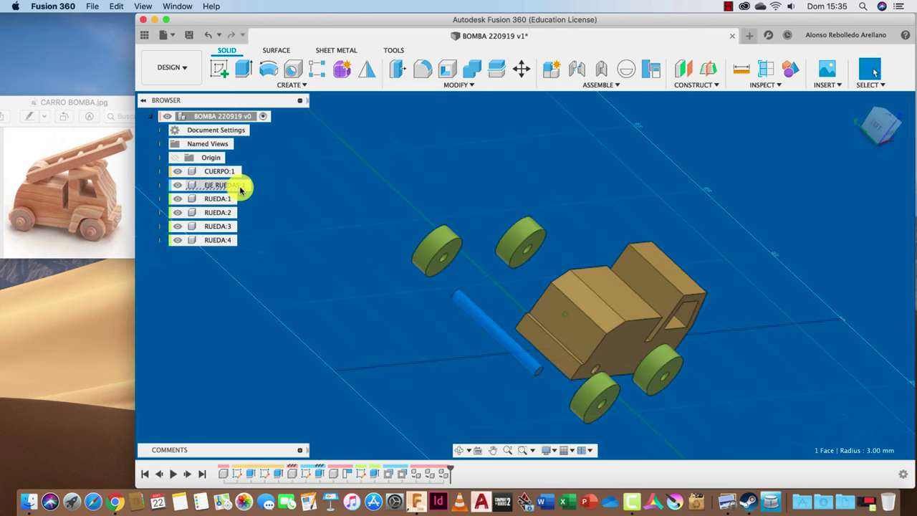
pyautogui.click(241, 185)
pyautogui.press('super+c')
pyautogui.press('super+v')
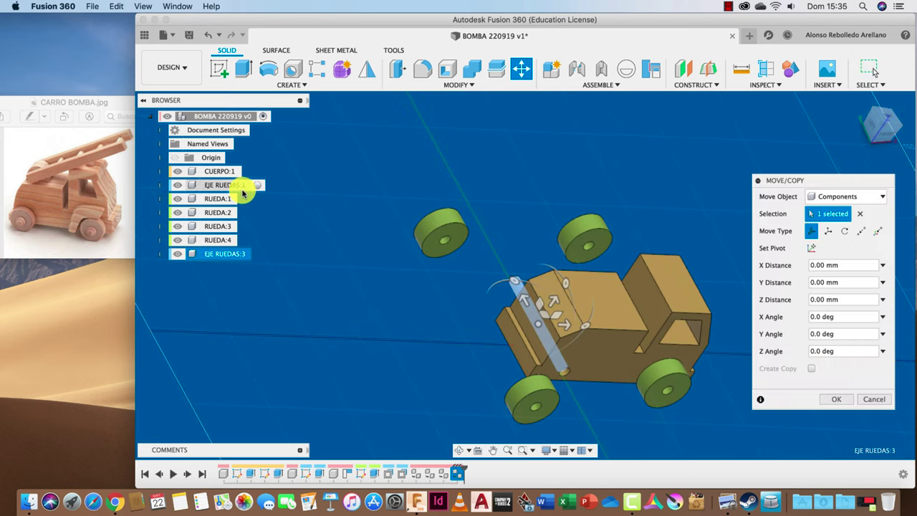
pyautogui.moveTo(569, 318); pyautogui.dragTo(404, 312)
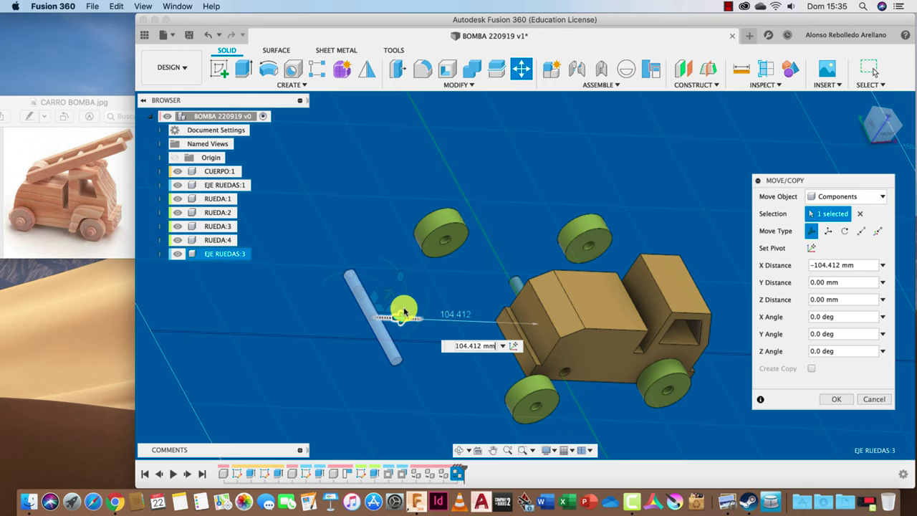
pyautogui.click(836, 399)
pyautogui.keyDown('shift'); pyautogui.moveTo(798, 403); pyautogui.dragTo(726, 408, button='middle'); pyautogui.keyUp('shift')
# Step: Zoom in and add a new component named GUARDABARRO under the root BOMBA assembly
pyautogui.keyDown('shift'); pyautogui.scroll(2, 725, 408); pyautogui.keyUp('shift')
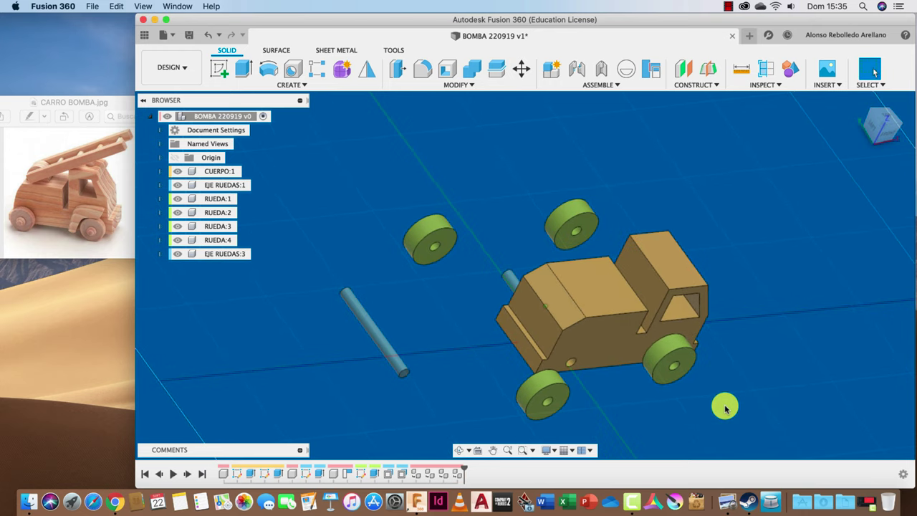
pyautogui.keyDown('shift'); pyautogui.scroll(3, 725, 408); pyautogui.keyUp('shift')
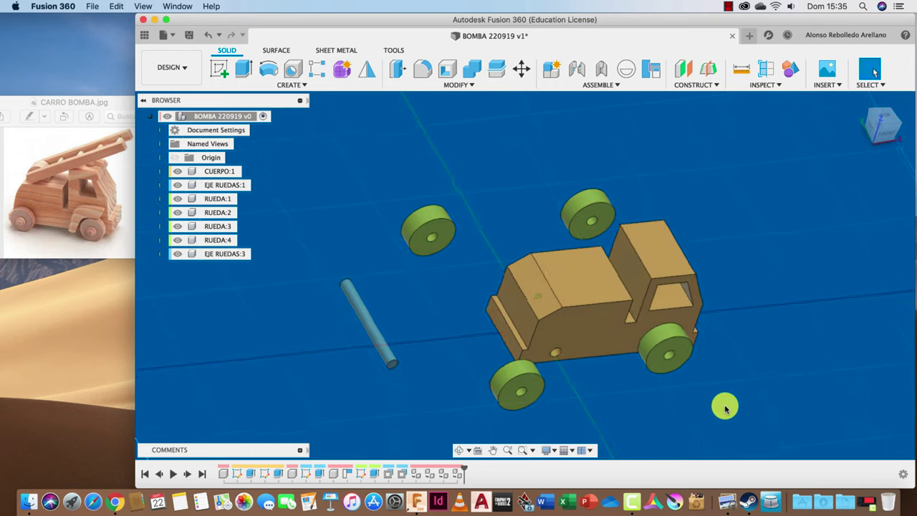
pyautogui.scroll(2, 725, 409)
pyautogui.keyDown('shift'); pyautogui.moveTo(725, 409); pyautogui.dragTo(709, 410, button='middle'); pyautogui.keyUp('shift')
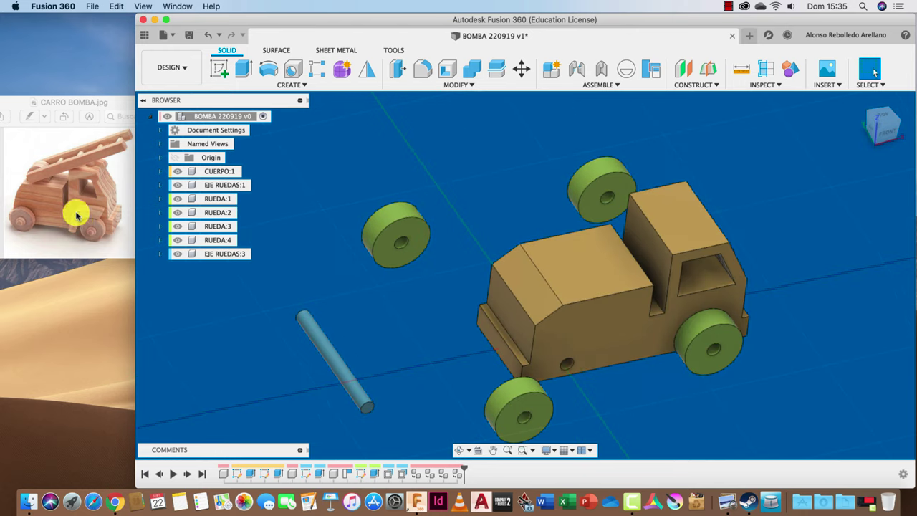
pyautogui.keyDown('shift'); pyautogui.scroll(3, 343, 272); pyautogui.keyUp('shift')
pyautogui.keyDown('shift'); pyautogui.scroll(2, 342, 274); pyautogui.keyUp('shift')
pyautogui.keyDown('shift'); pyautogui.scroll(2, 416, 286); pyautogui.keyUp('shift')
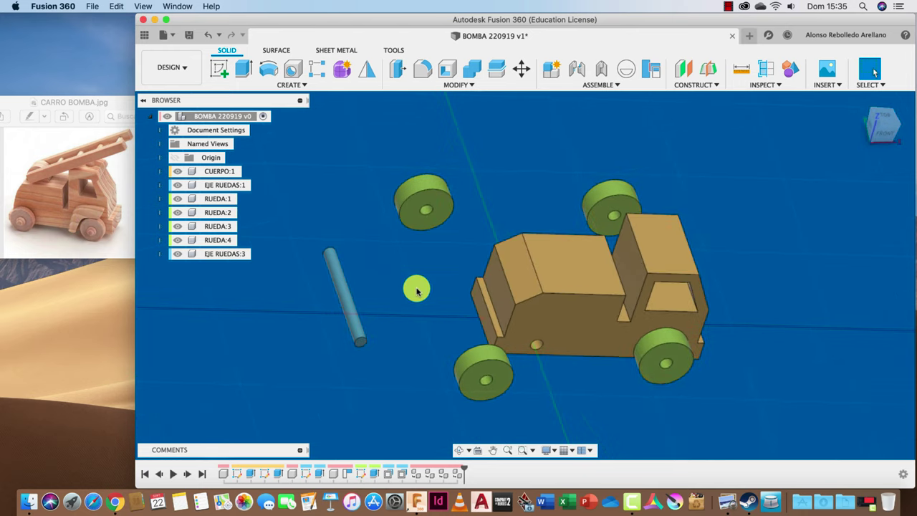
pyautogui.keyDown('shift'); pyautogui.scroll(2, 415, 286); pyautogui.keyUp('shift')
pyautogui.keyDown('shift'); pyautogui.scroll(3, 415, 286); pyautogui.keyUp('shift')
pyautogui.keyDown('shift'); pyautogui.scroll(3, 417, 290); pyautogui.keyUp('shift')
pyautogui.keyDown('shift'); pyautogui.scroll(3, 417, 290); pyautogui.keyUp('shift')
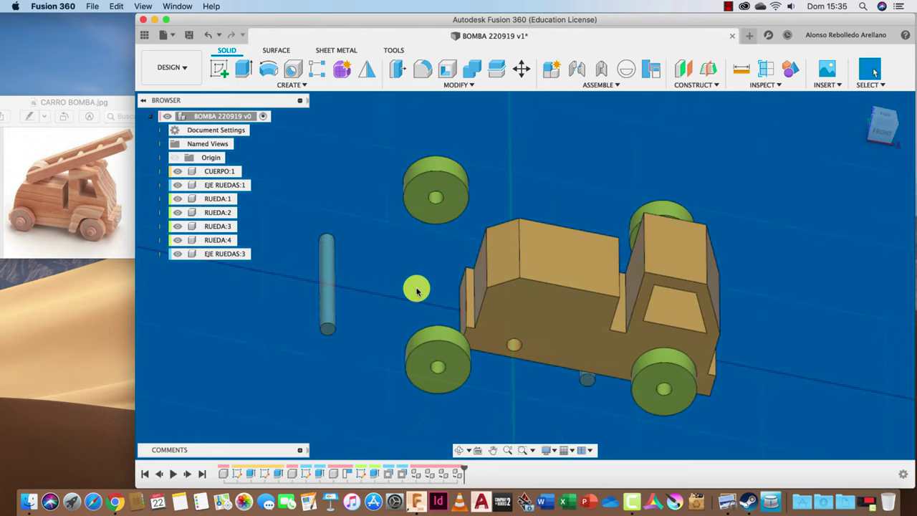
pyautogui.keyDown('shift'); pyautogui.scroll(3, 416, 286); pyautogui.keyUp('shift')
pyautogui.keyDown('shift'); pyautogui.scroll(2, 415, 287); pyautogui.keyUp('shift')
pyautogui.rightClick(244, 116)
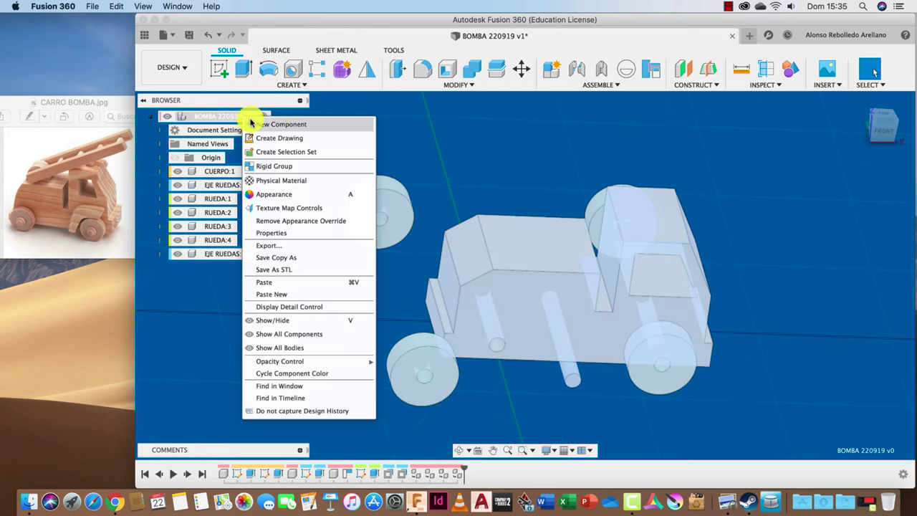
pyautogui.click(269, 124)
pyautogui.write('GUARDABARRO')
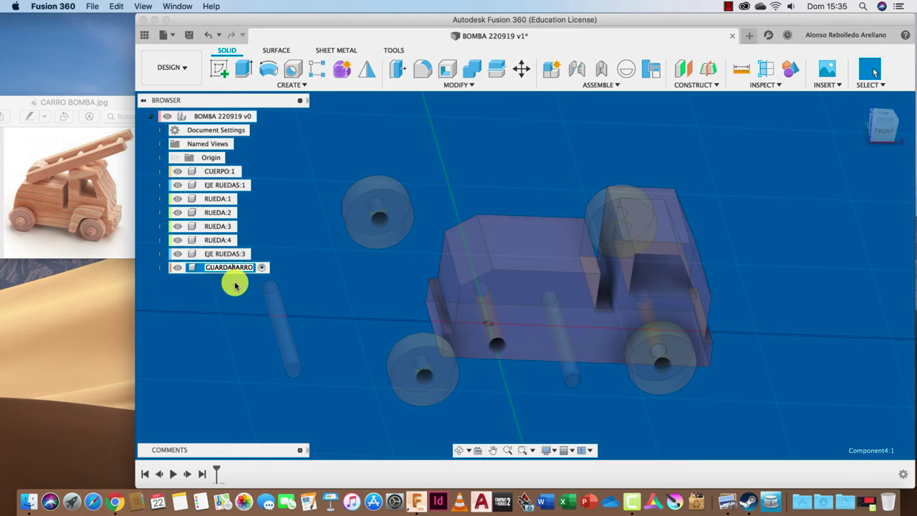
pyautogui.press('Return')
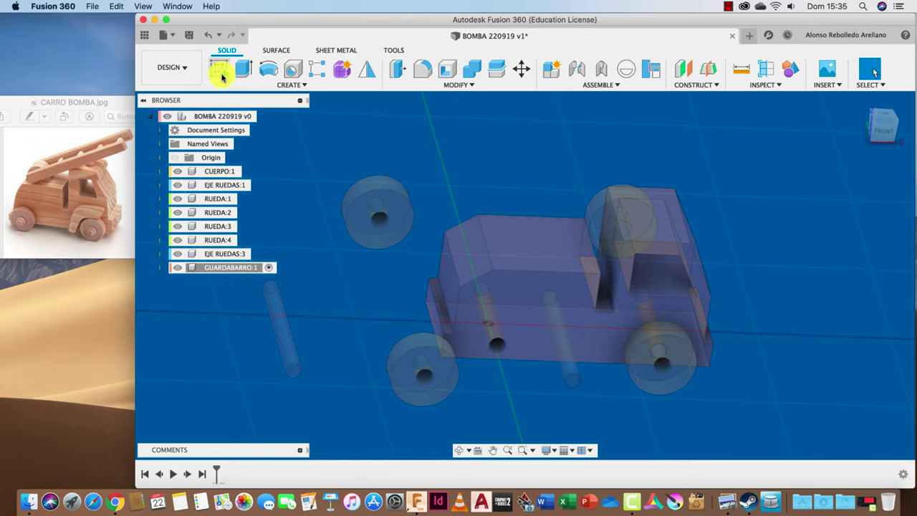
# Step: Start a sketch on the truck's side face and project the wheel circle and body face
pyautogui.click(220, 69)
pyautogui.click(602, 345)
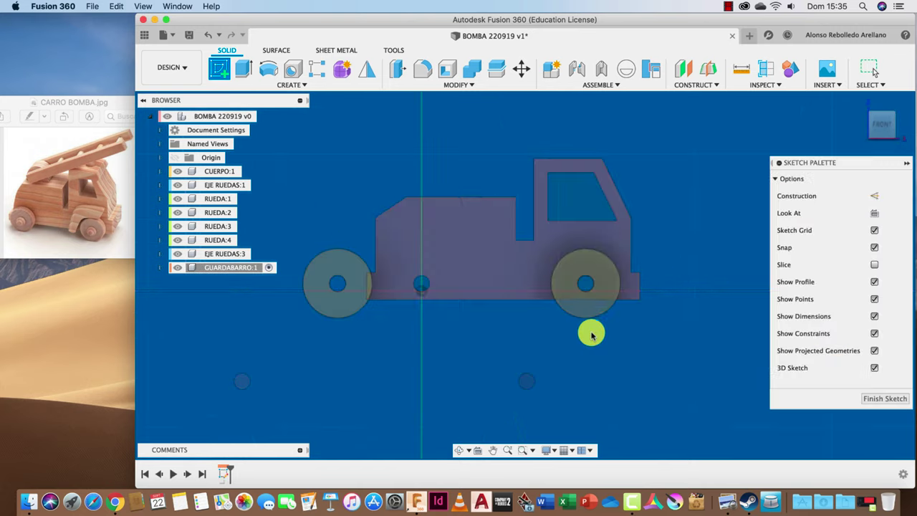
pyautogui.scroll(-2, 574, 368)
pyautogui.scroll(3, 578, 364)
pyautogui.scroll(1, 577, 361)
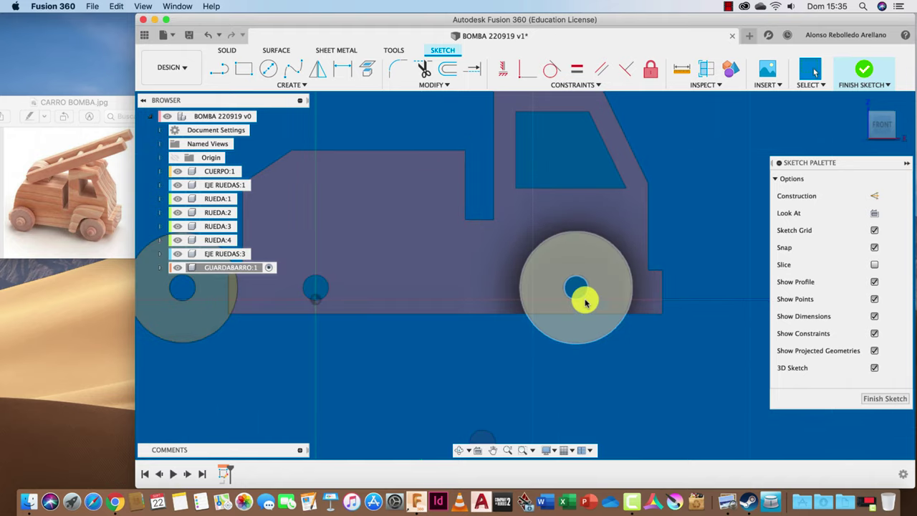
pyautogui.click(367, 69)
pyautogui.click(566, 233)
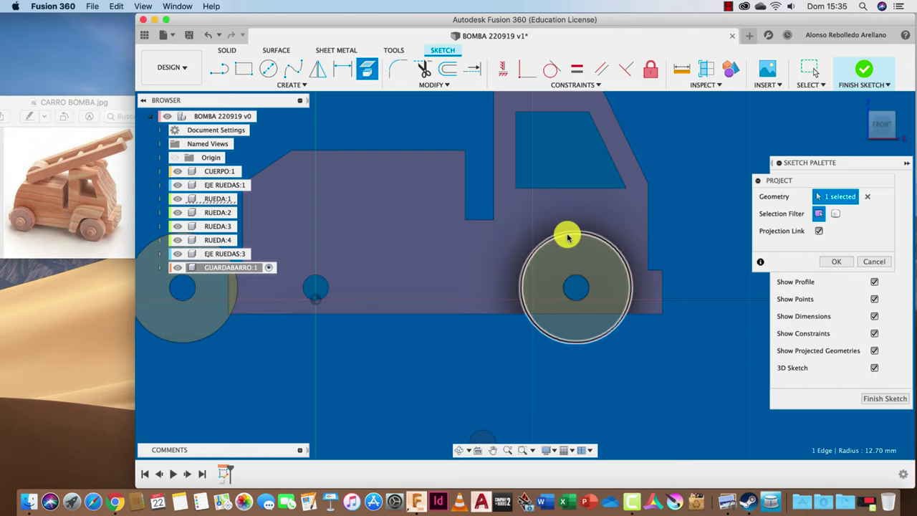
pyautogui.click(512, 306)
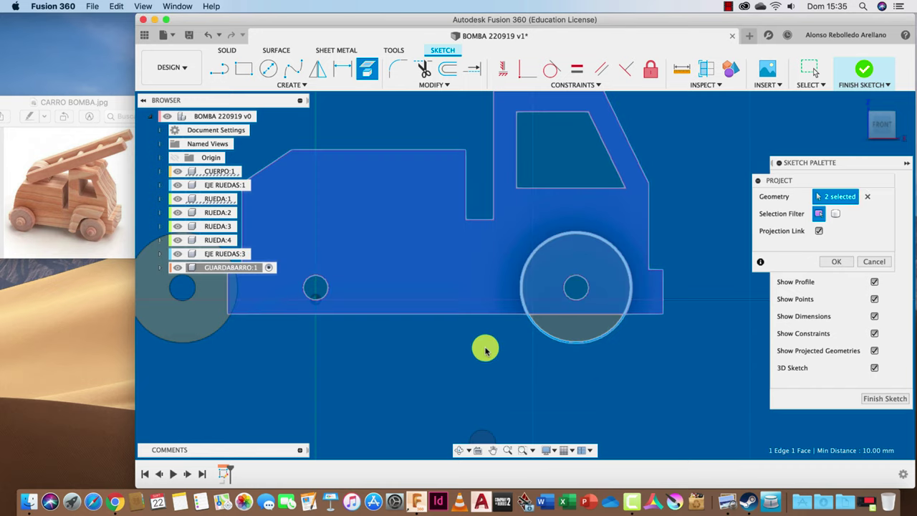
pyautogui.click(836, 262)
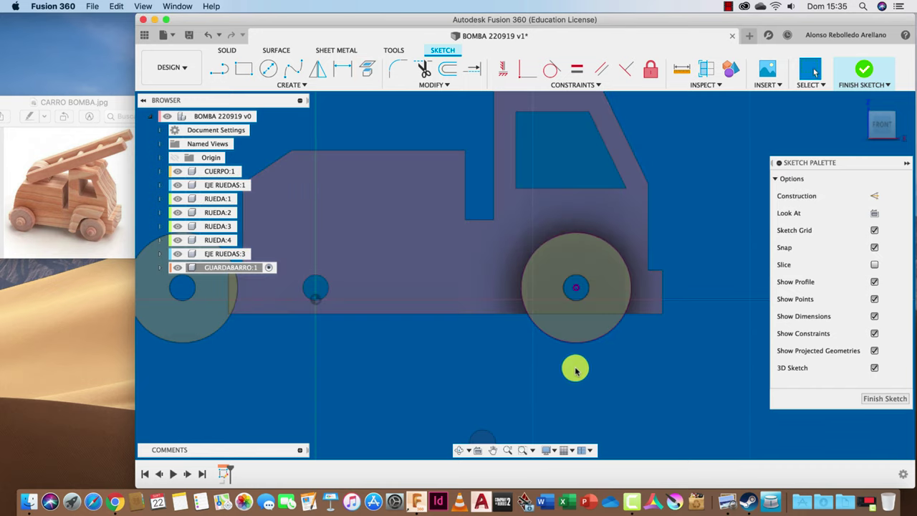
# Step: Offset the projected wheel circle outward by about 3.2 mm
pyautogui.click(447, 69)
pyautogui.click(556, 233)
pyautogui.moveTo(556, 232); pyautogui.dragTo(552, 222)
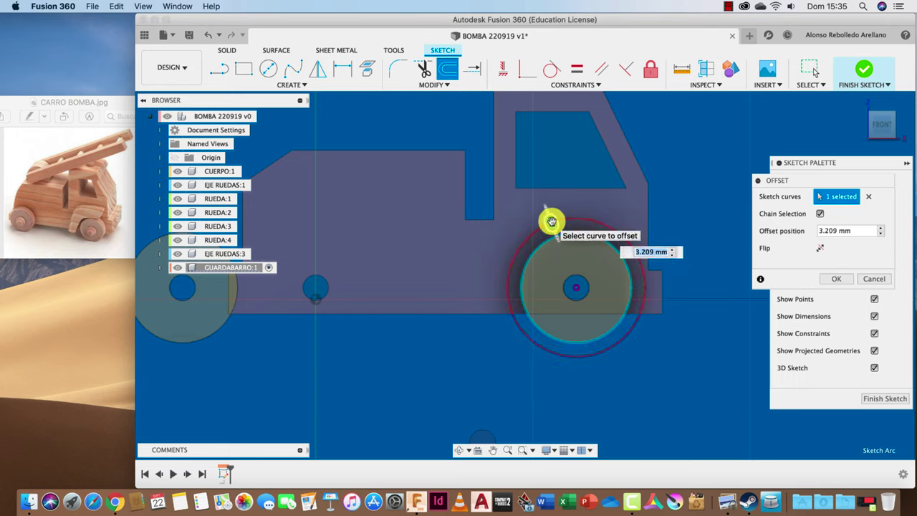
pyautogui.write('3')
pyautogui.press('Return')
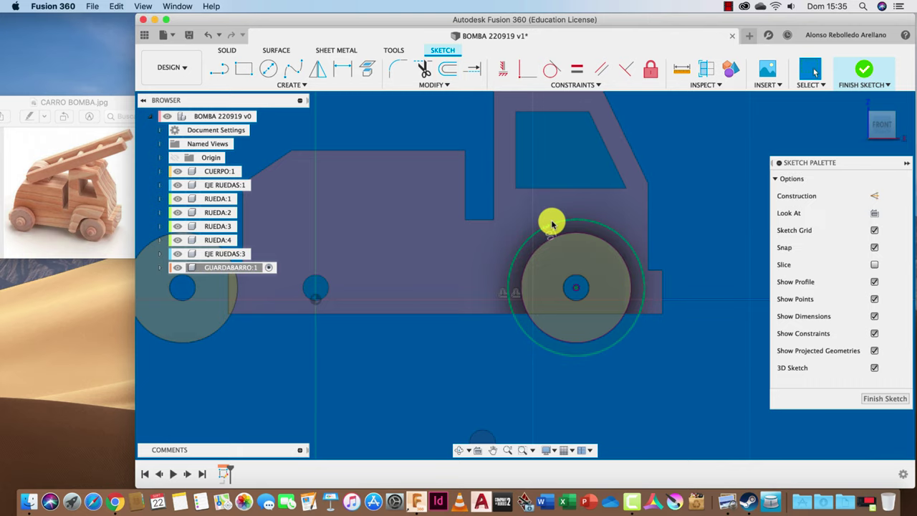
# Step: Draw a vertical line up from the wheel centre and a horizontal line along the body's bottom edge
pyautogui.click(579, 294)
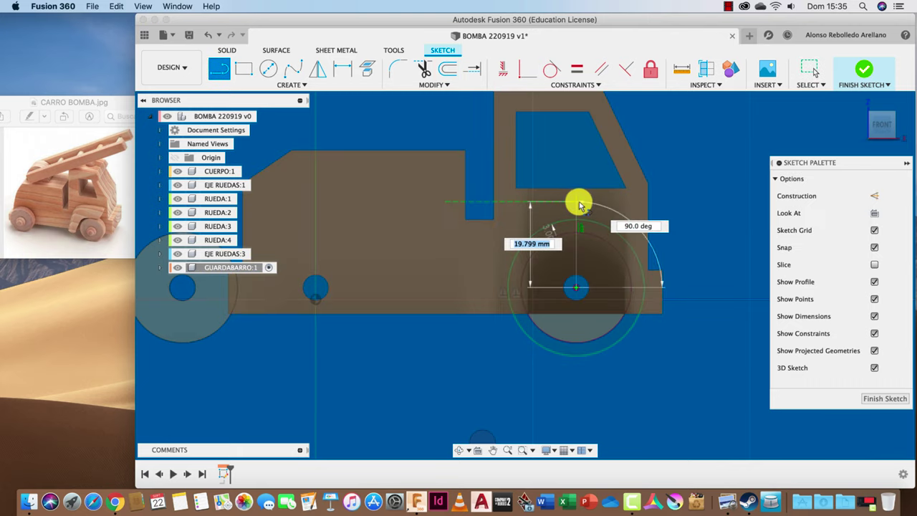
pyautogui.click(579, 202)
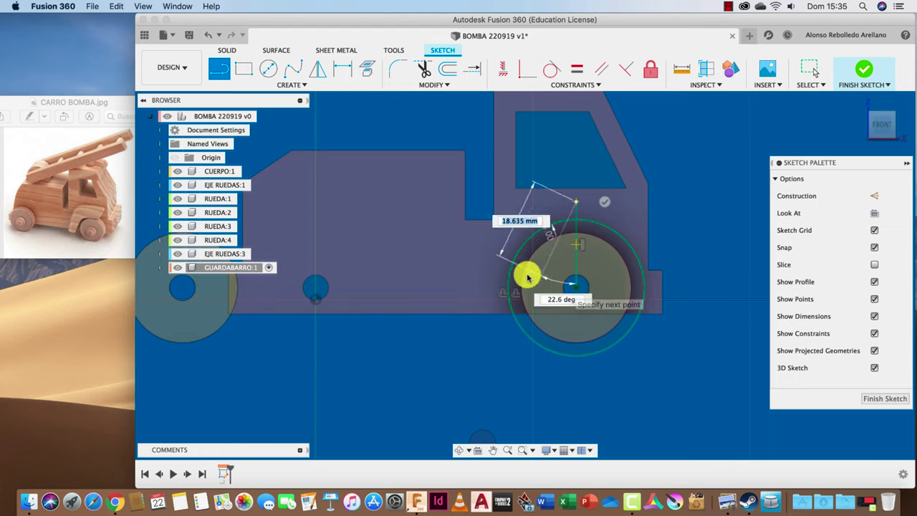
pyautogui.press('Escape')
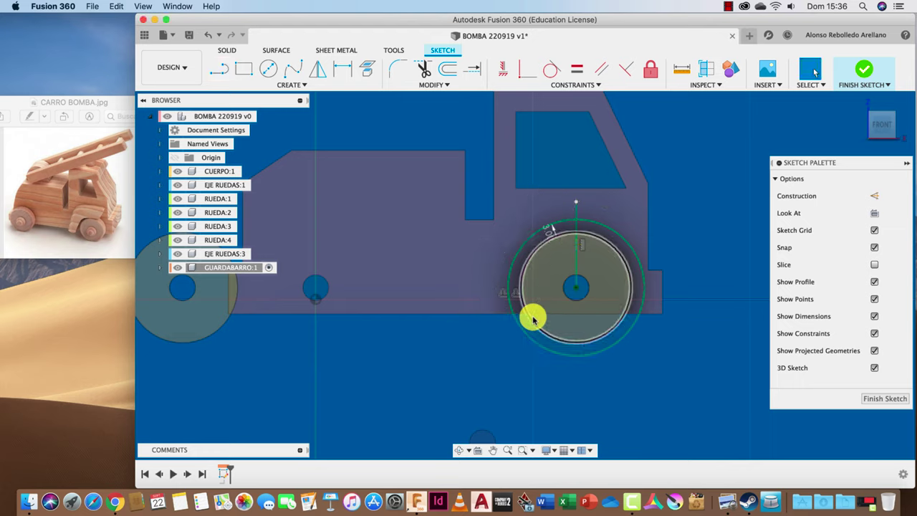
pyautogui.click(528, 315)
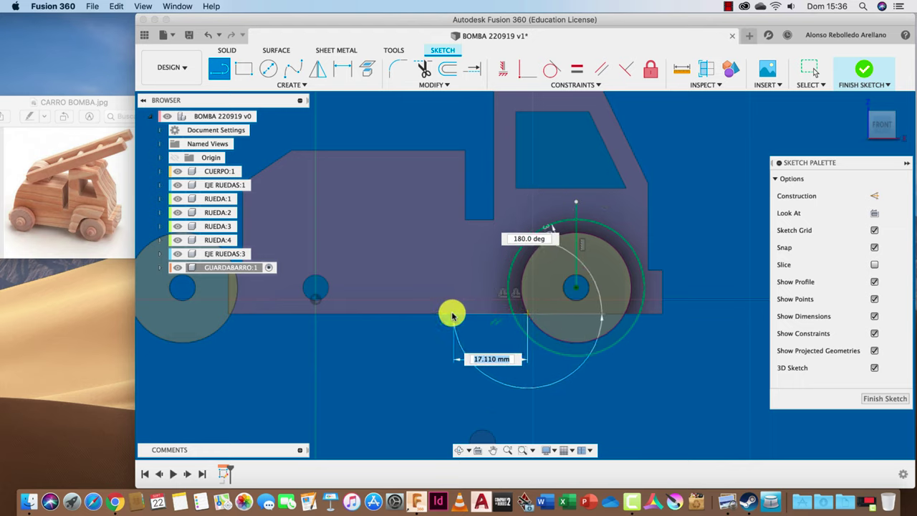
pyautogui.click(429, 315)
pyautogui.press('Escape')
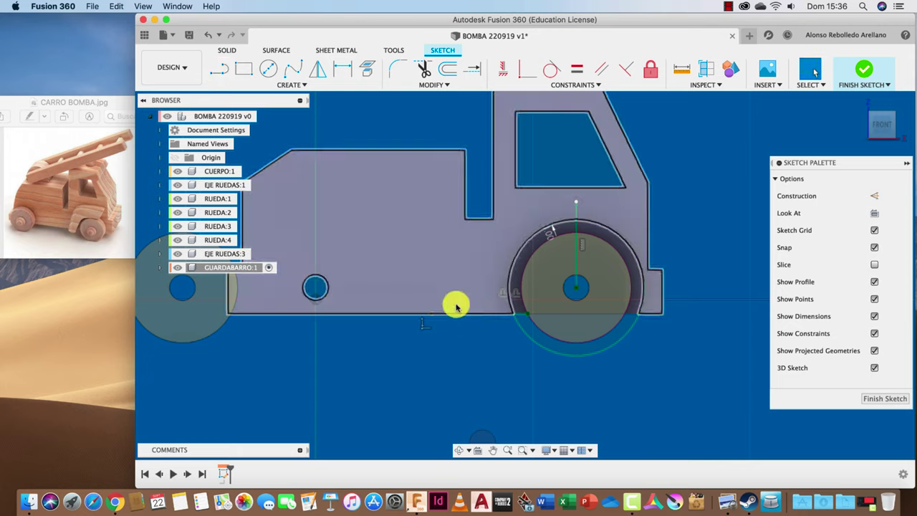
pyautogui.click(453, 71)
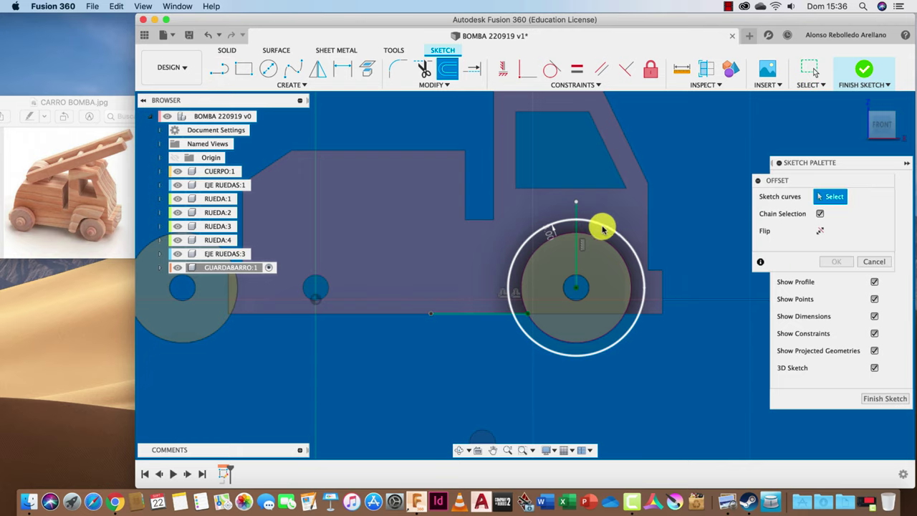
# Step: Offset the wheel circle outward by 7 mm to form the fender's outer ring
pyautogui.click(603, 229)
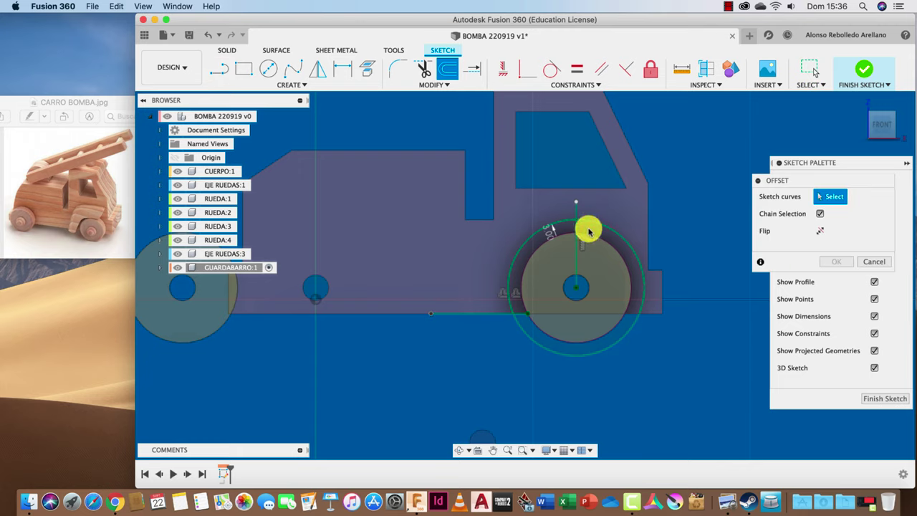
pyautogui.click(588, 232)
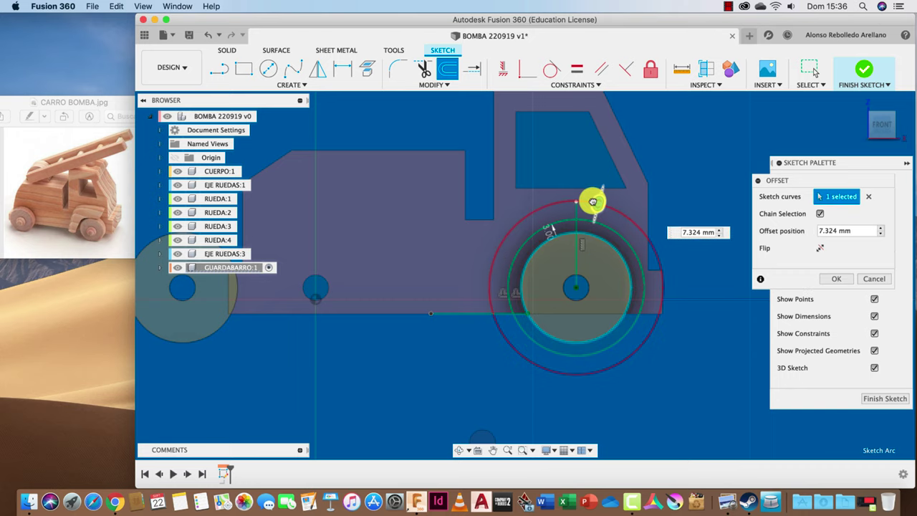
pyautogui.moveTo(593, 202); pyautogui.dragTo(592, 205)
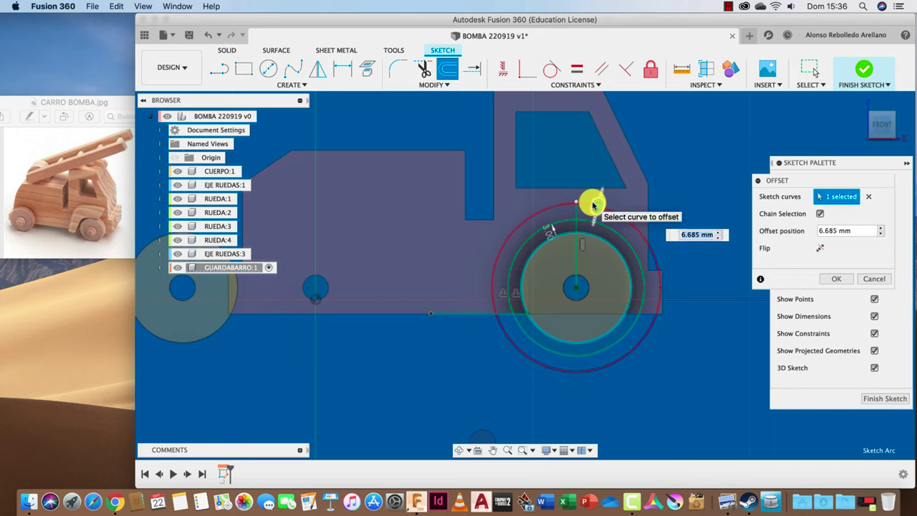
pyautogui.click(594, 206)
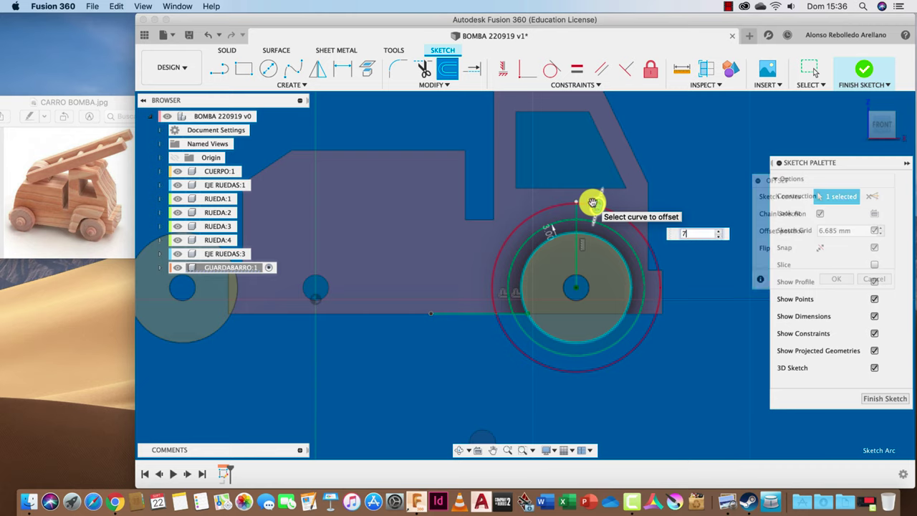
# Step: Draw a horizontal and an angled line above the wheel, dimensioning their angle to 60°
pyautogui.press('l')
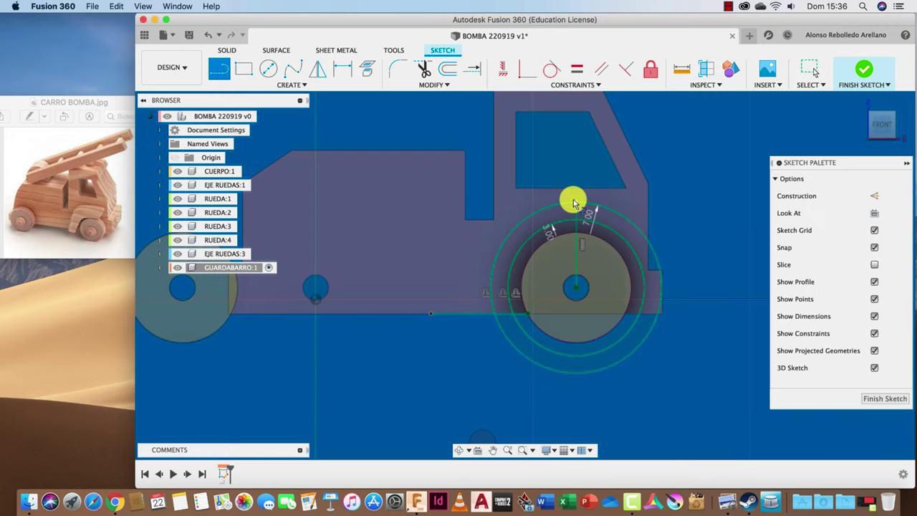
pyautogui.click(579, 203)
pyautogui.click(643, 204)
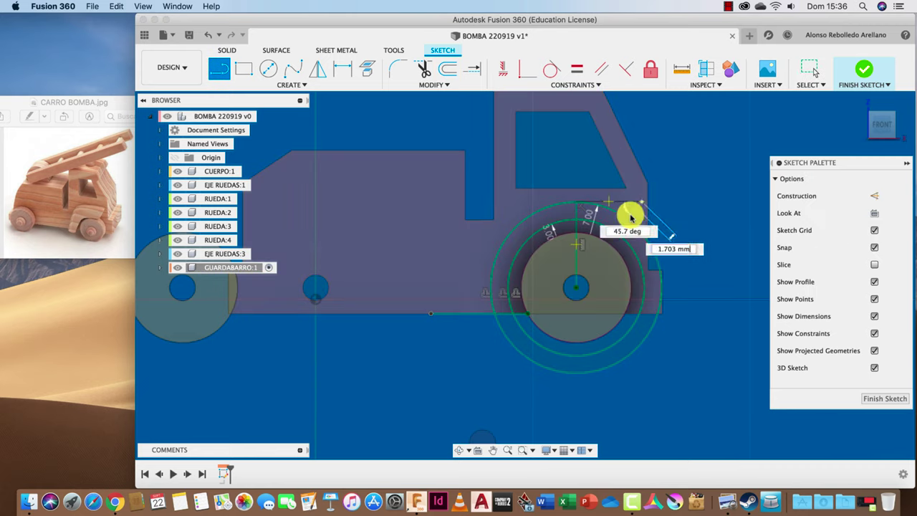
pyautogui.doubleClick(620, 237)
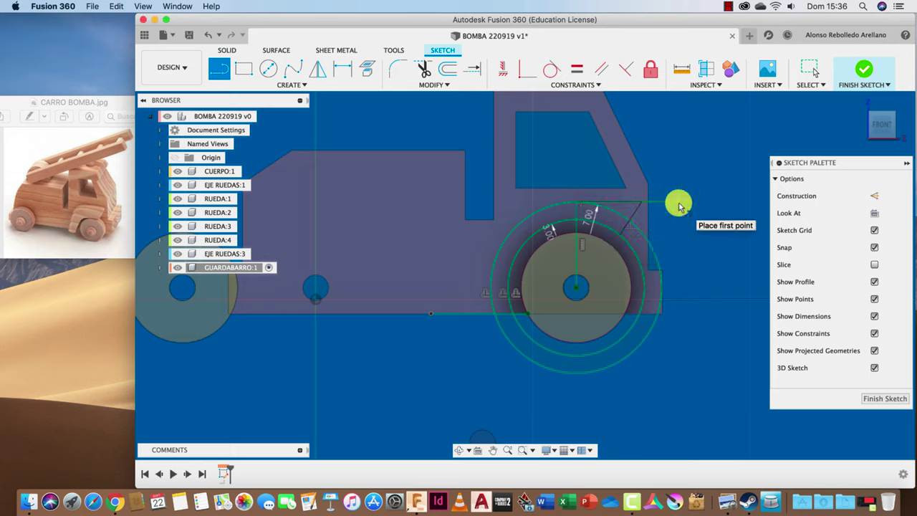
pyautogui.press('Escape')
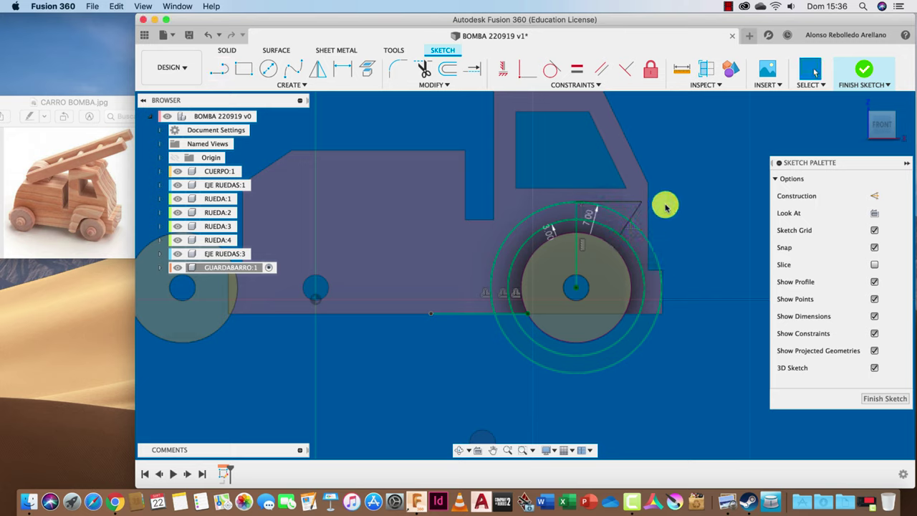
pyautogui.press('d')
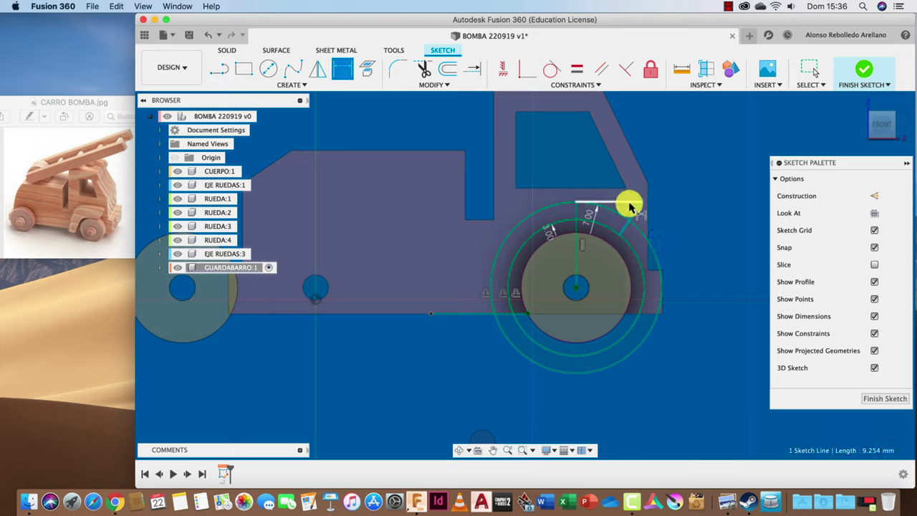
pyautogui.click(630, 208)
pyautogui.click(681, 188)
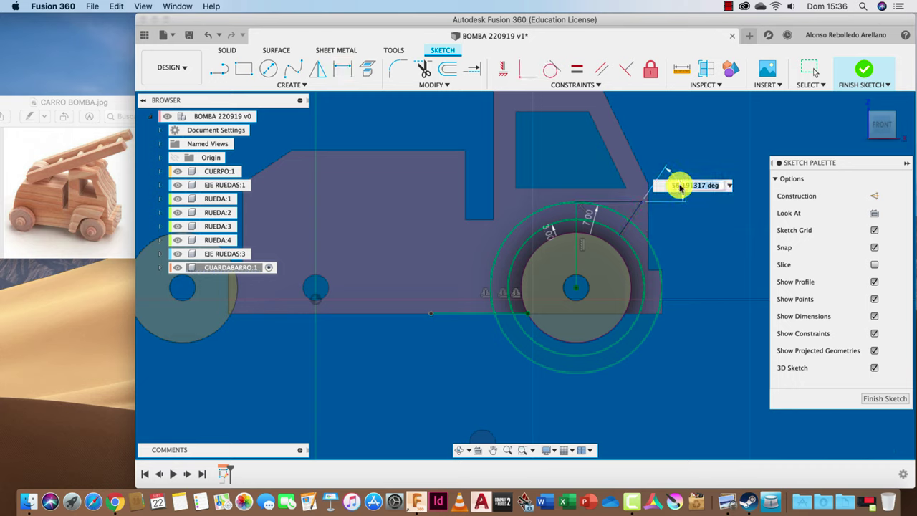
pyautogui.write('60')
pyautogui.press('Return')
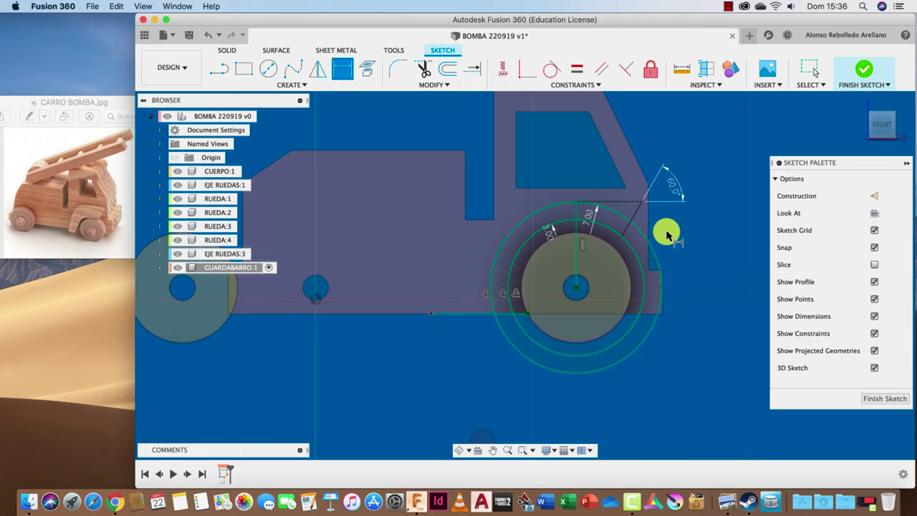
# Step: Draw a horizontal line from the outer circle across the top of the fender
pyautogui.press('l')
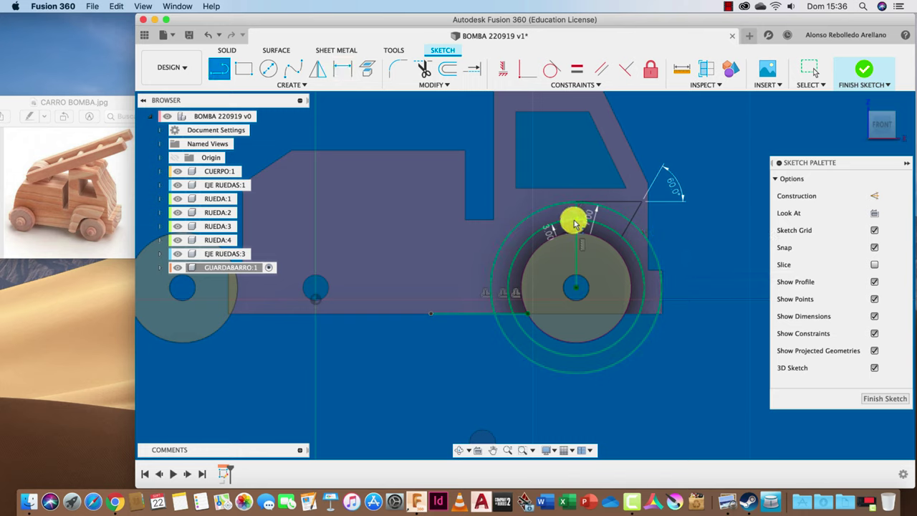
pyautogui.click(574, 222)
pyautogui.click(678, 222)
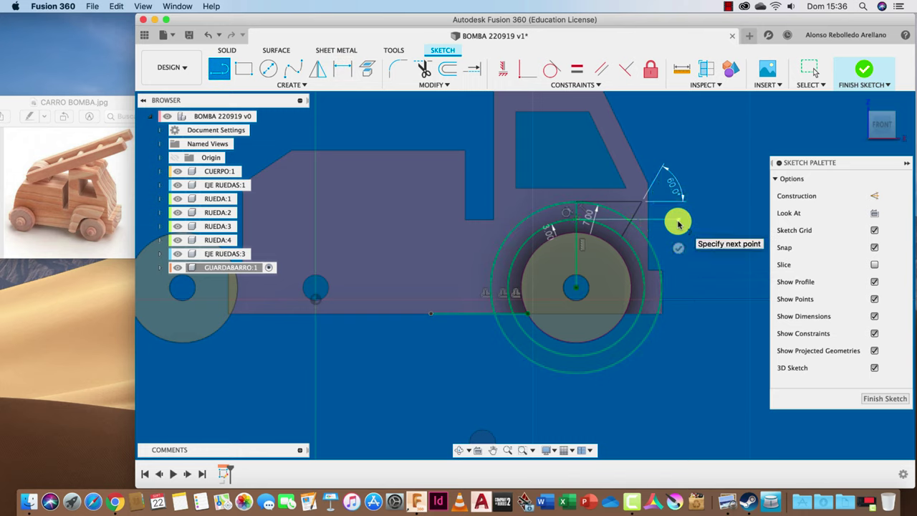
pyautogui.press('Escape')
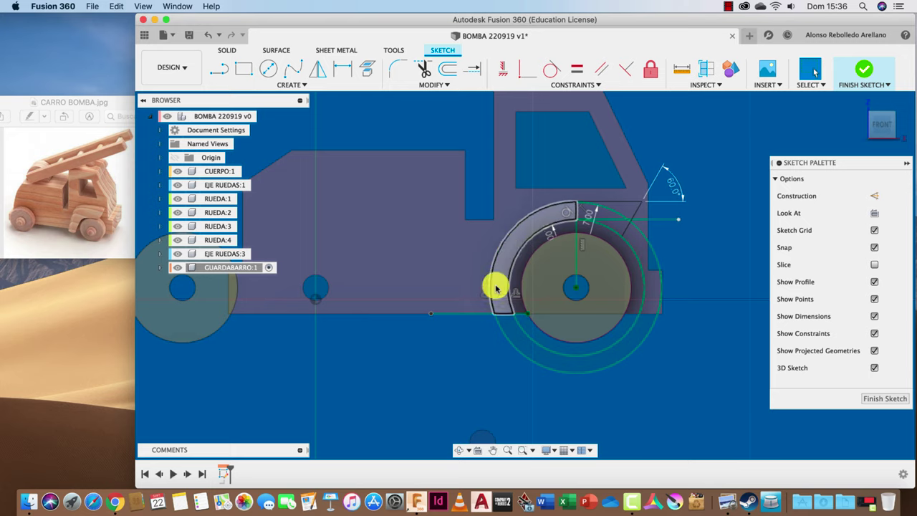
# Step: Draw two vertical lines down from the circles' left sides below the truck body
pyautogui.press('l')
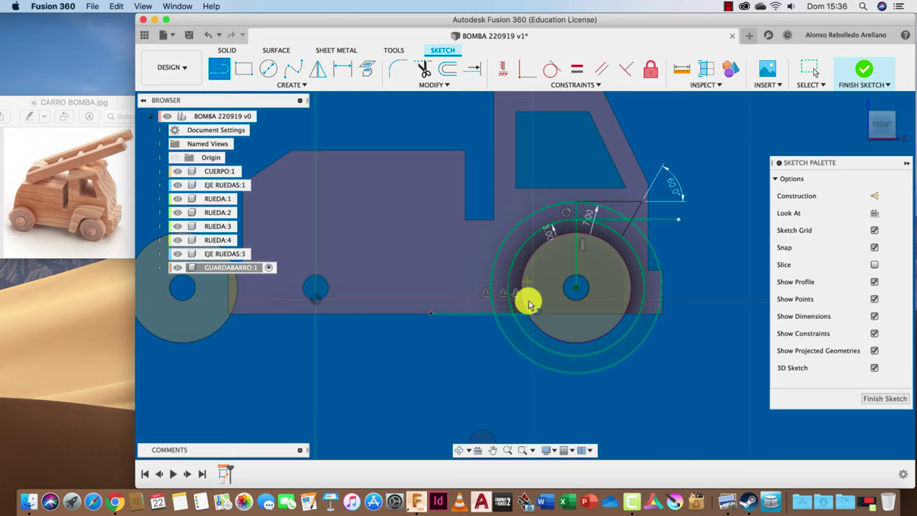
pyautogui.click(576, 288)
pyautogui.click(507, 288)
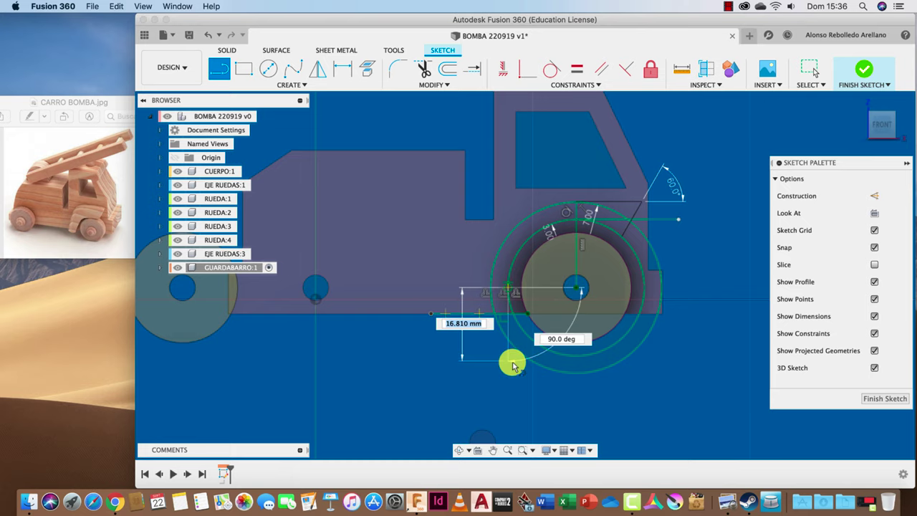
pyautogui.click(512, 366)
pyautogui.press('Escape')
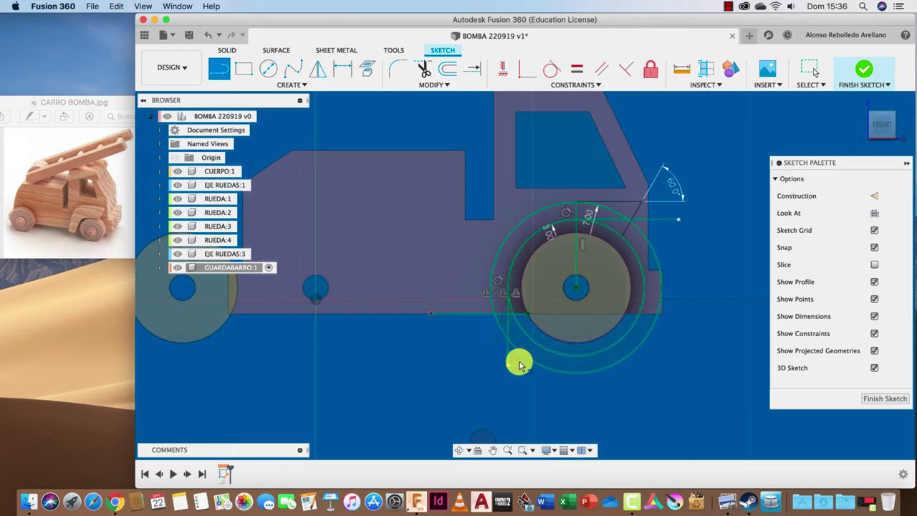
pyautogui.click(491, 290)
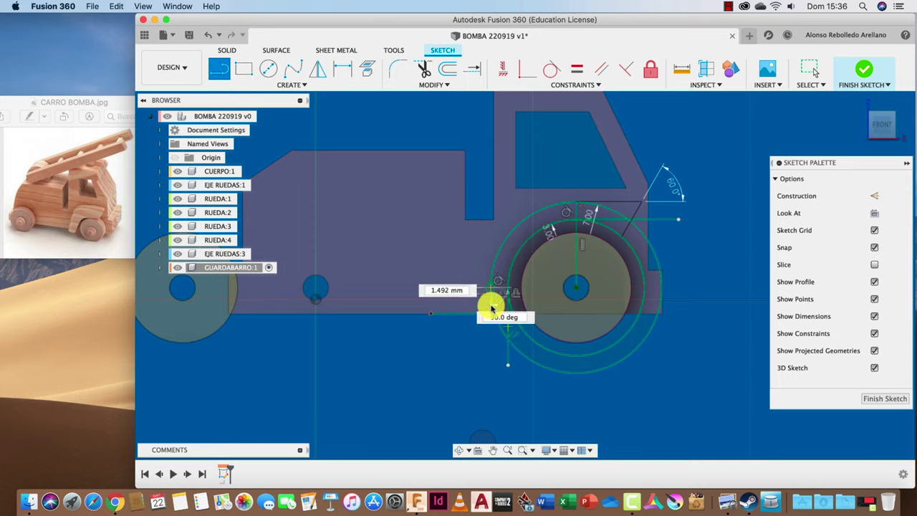
pyautogui.press('Escape')
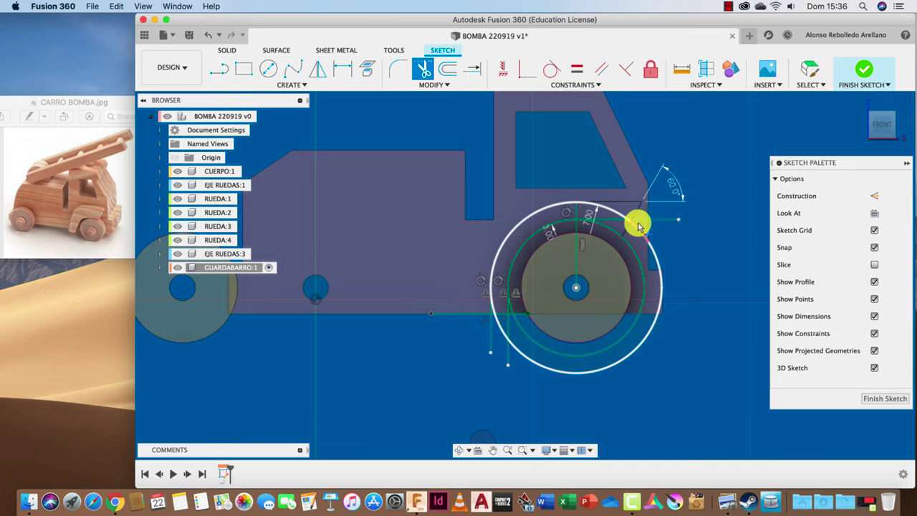
# Step: Trim the line past the fender, the outer circle's top-right arc and the corner leftovers
pyautogui.scroll(2, 634, 227)
pyautogui.click(657, 222)
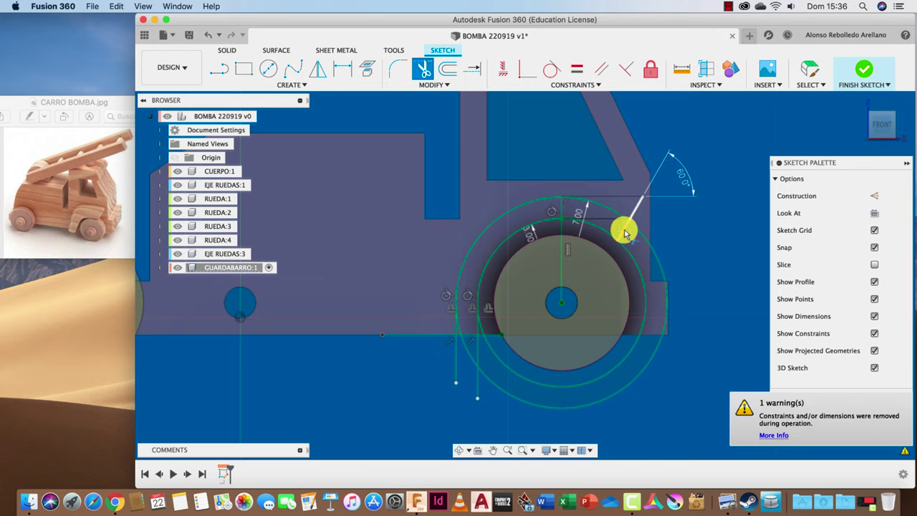
pyautogui.scroll(3, 630, 215)
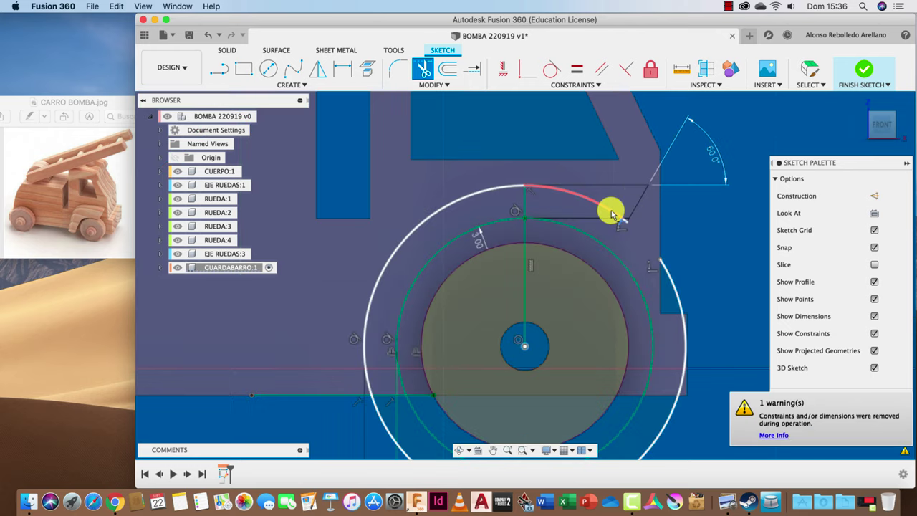
pyautogui.click(611, 213)
pyautogui.scroll(-4, 629, 209)
pyautogui.scroll(5, 630, 210)
pyautogui.scroll(2, 627, 219)
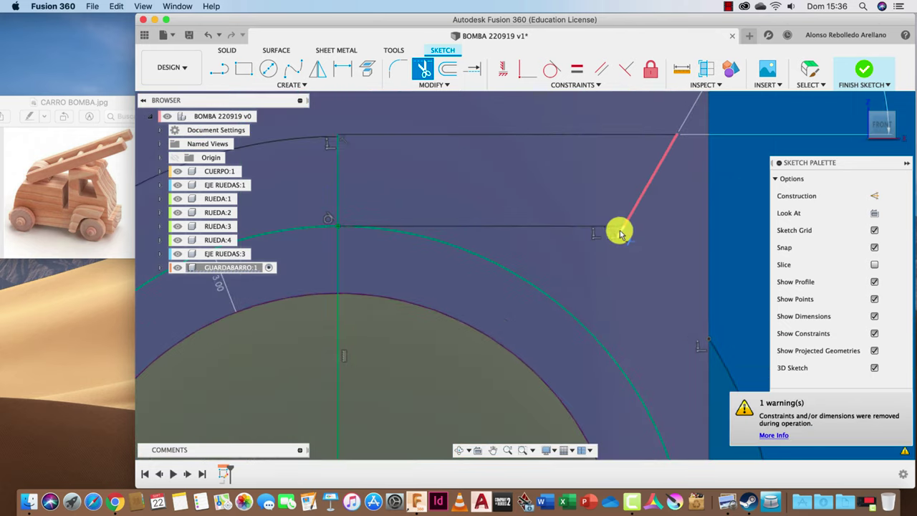
pyautogui.click(612, 237)
pyautogui.click(621, 230)
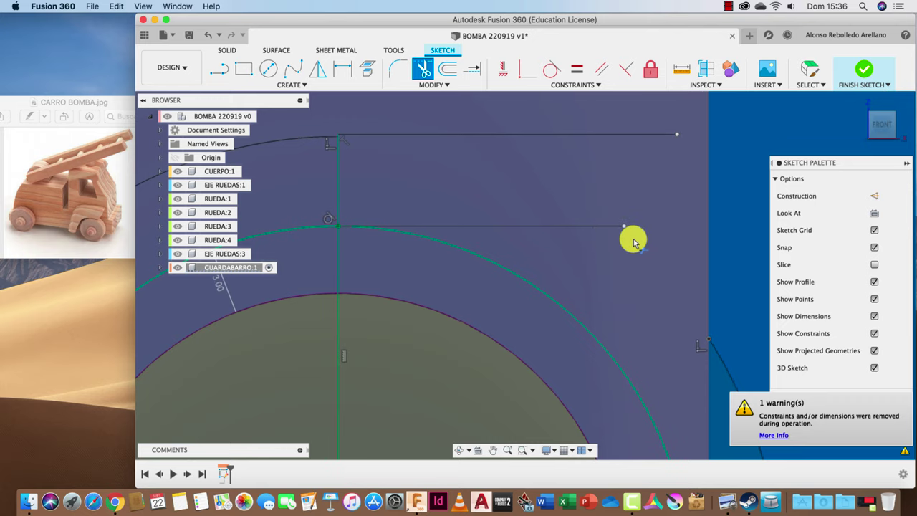
# Step: Close the fender's top corner with a diagonal line
pyautogui.press('l')
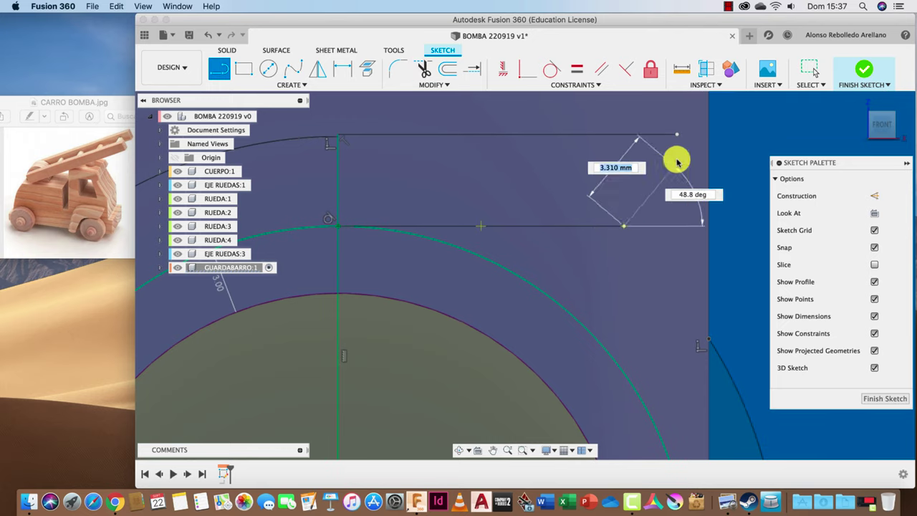
pyautogui.click(677, 134)
pyautogui.scroll(2, 652, 231)
pyautogui.scroll(-3, 652, 231)
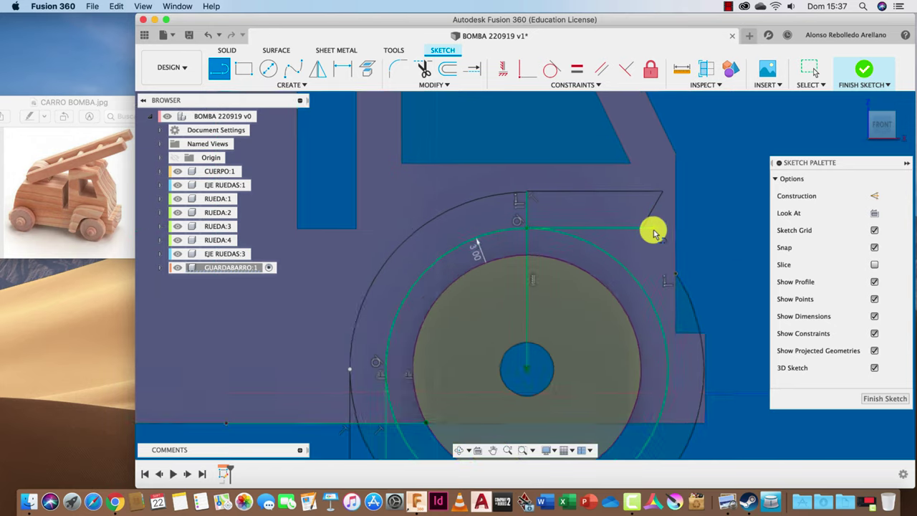
pyautogui.press('Escape')
# Step: Trim a section of the outer circle at the fender's lower part
pyautogui.moveTo(504, 313); pyautogui.dragTo(565, 213, button='middle')
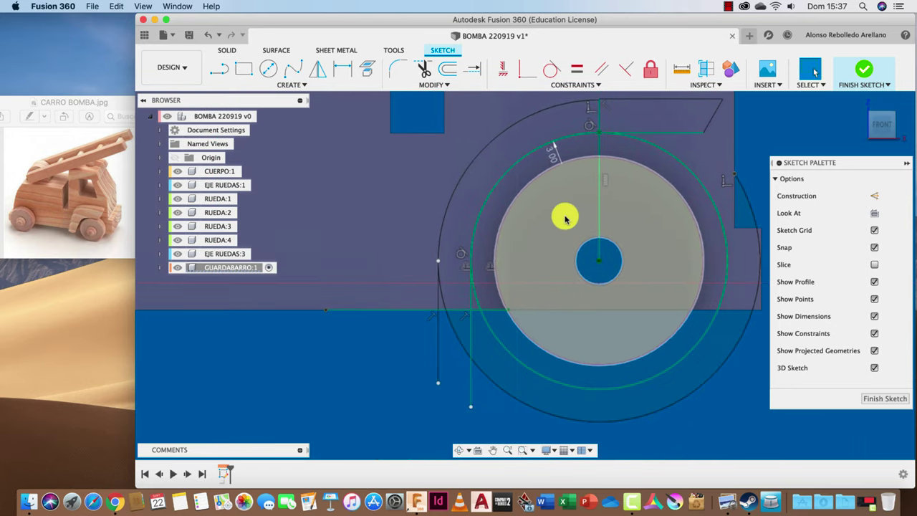
pyautogui.press('t')
pyautogui.click(478, 301)
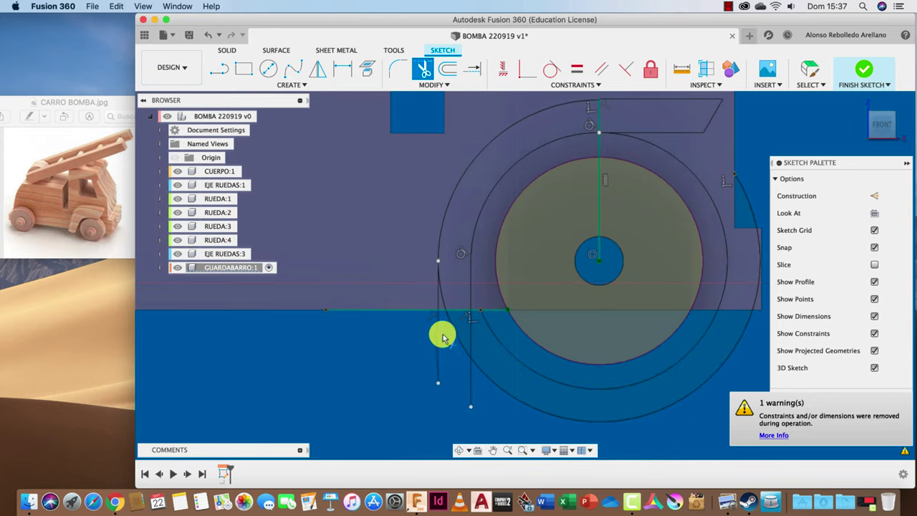
pyautogui.scroll(2, 471, 231)
pyautogui.scroll(2, 467, 258)
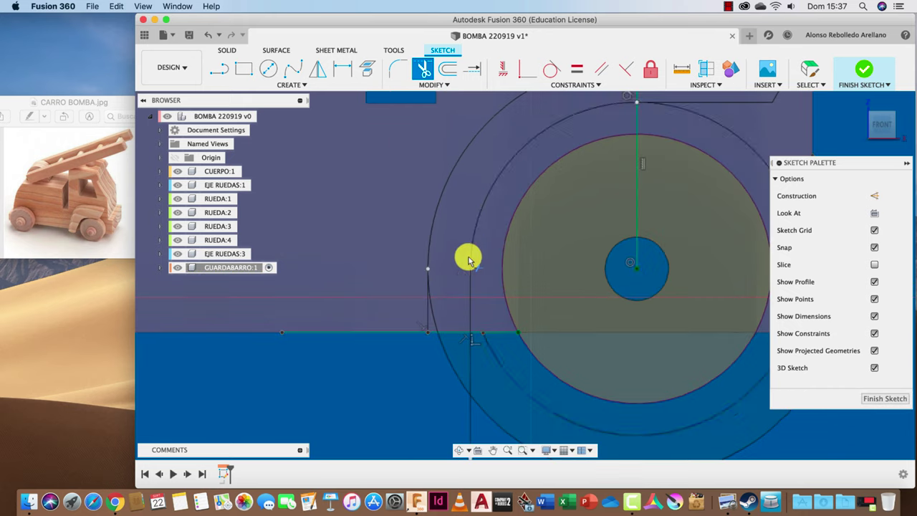
pyautogui.scroll(3, 480, 290)
pyautogui.scroll(2, 466, 254)
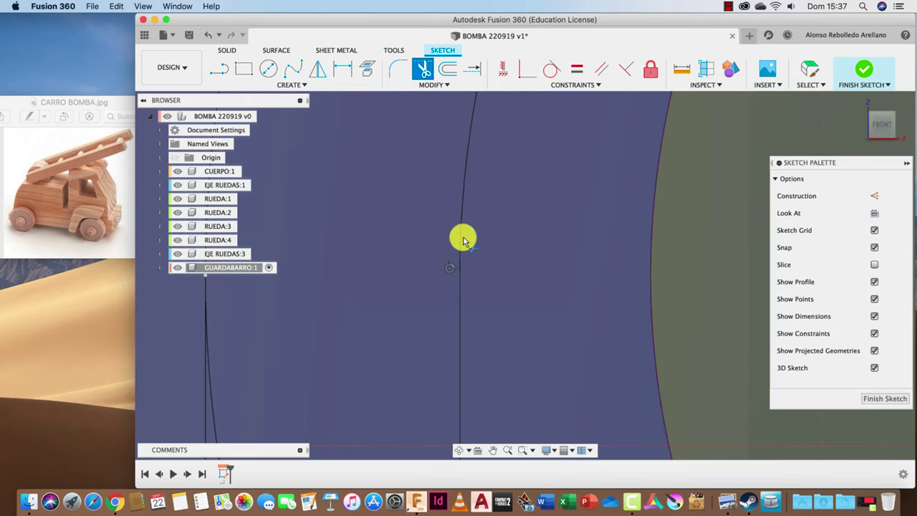
pyautogui.scroll(-2, 473, 265)
pyautogui.scroll(-2, 488, 268)
pyautogui.scroll(-3, 484, 272)
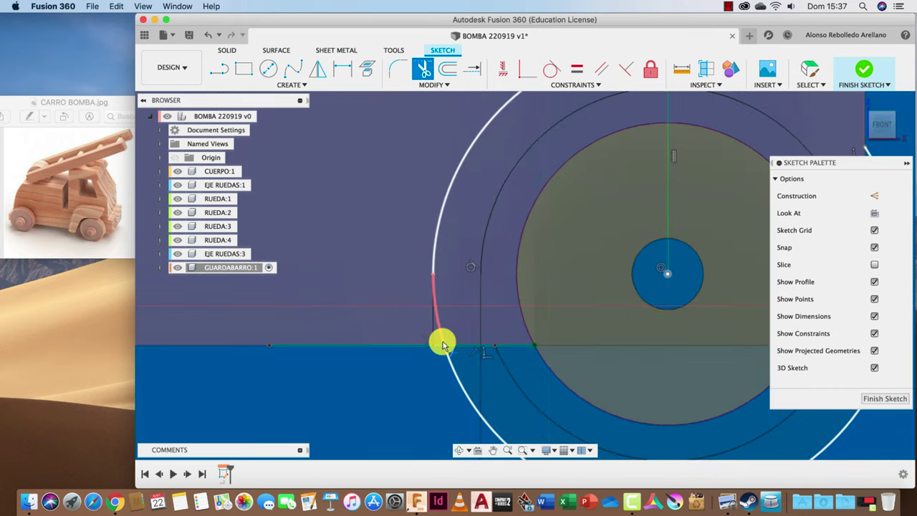
# Step: Trim the remaining arc pieces below the body, the short vertical line and the arc right of the fender
pyautogui.click(443, 338)
pyautogui.click(501, 378)
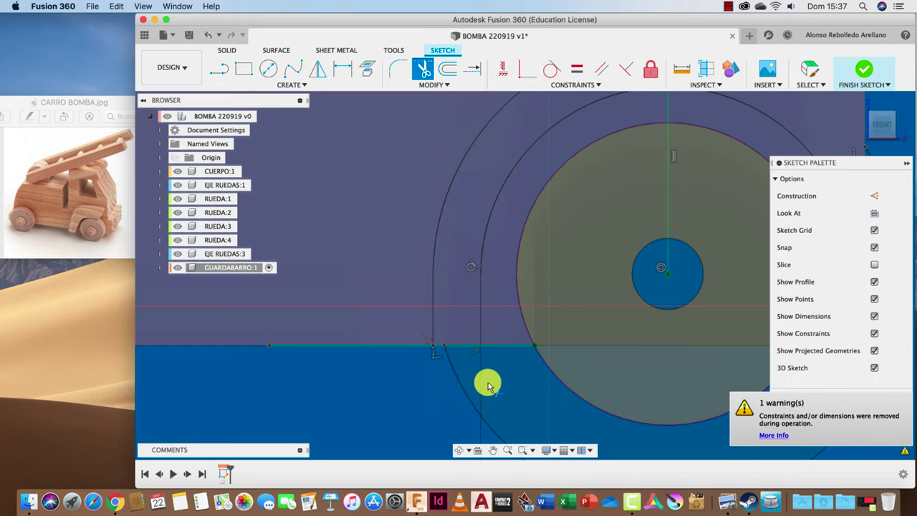
pyautogui.click(465, 385)
pyautogui.scroll(2, 454, 342)
pyautogui.scroll(-4, 458, 342)
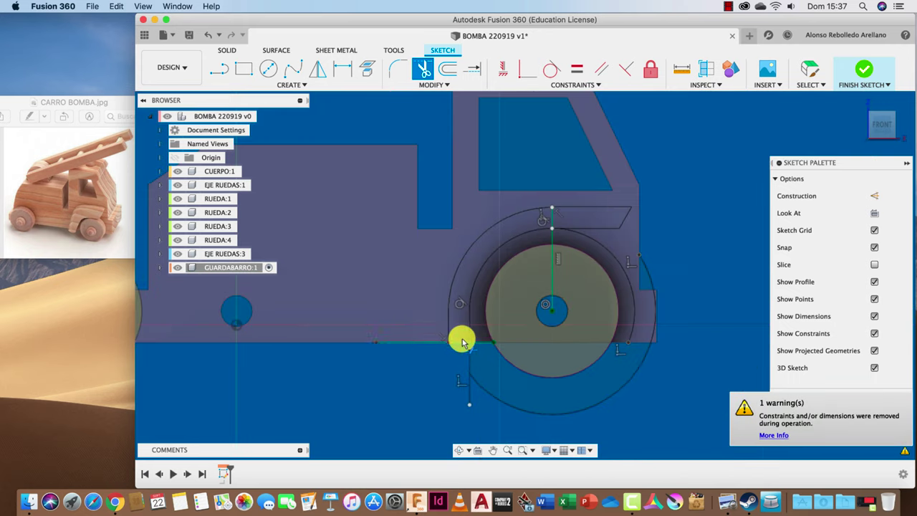
pyautogui.click(491, 398)
pyautogui.click(470, 385)
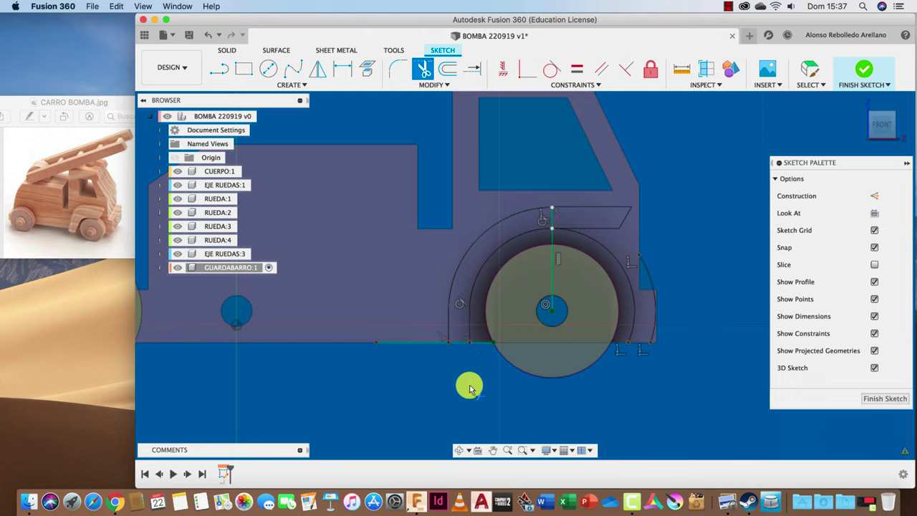
pyautogui.click(648, 273)
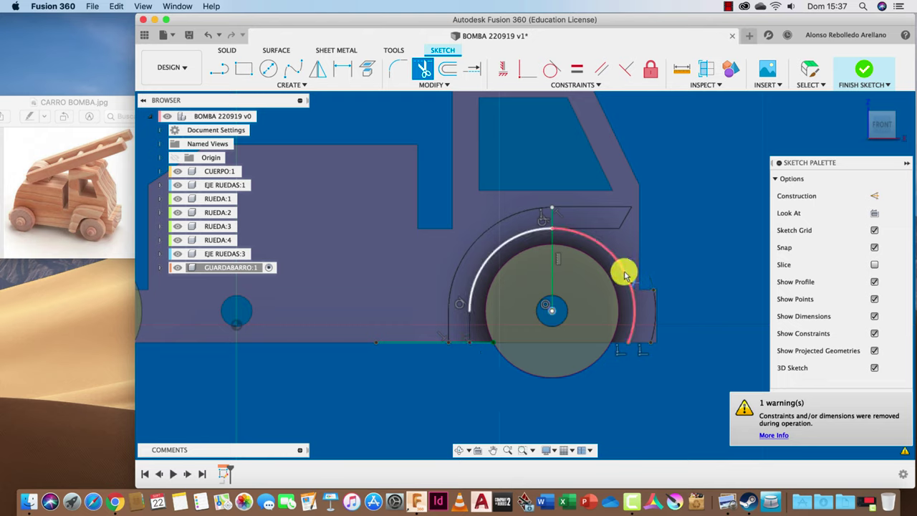
# Step: Extrude the arched fender profile and top rectangle 10 mm into a solid body
pyautogui.press('l')
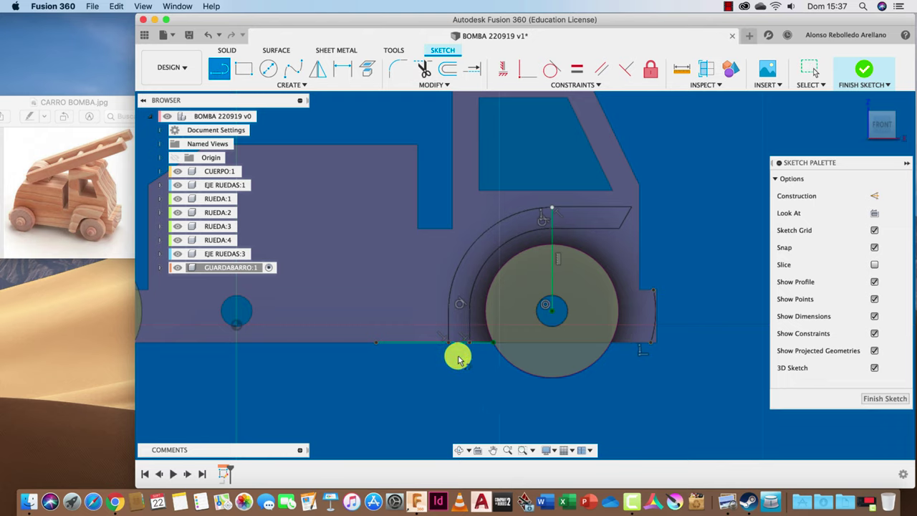
pyautogui.click(468, 343)
pyautogui.press('Escape')
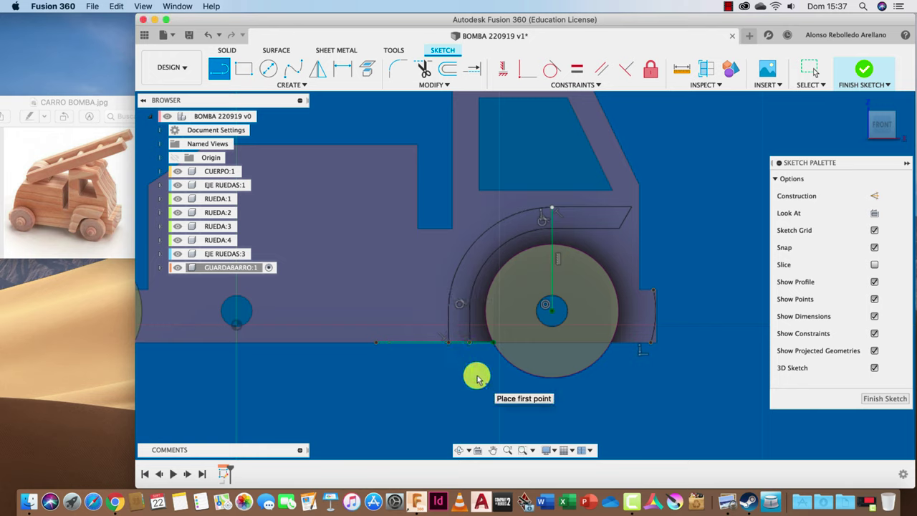
pyautogui.press('Escape')
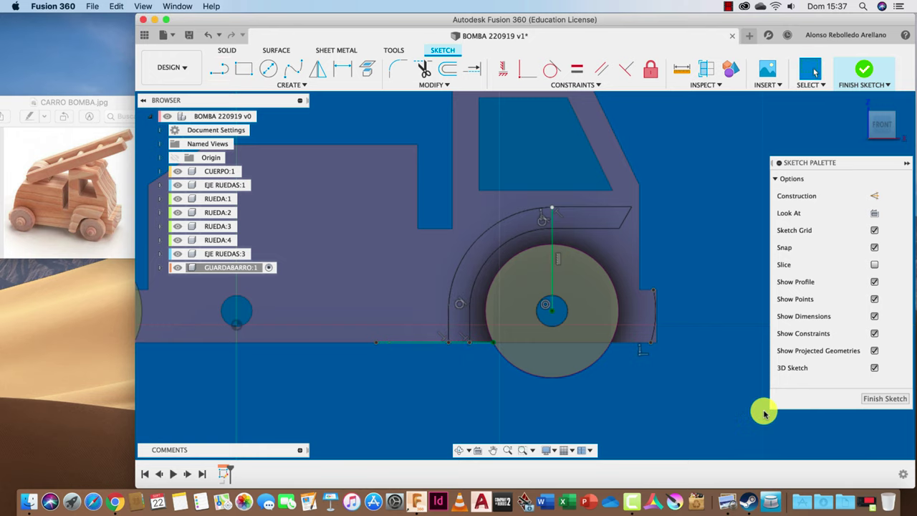
pyautogui.press('e')
pyautogui.click(460, 326)
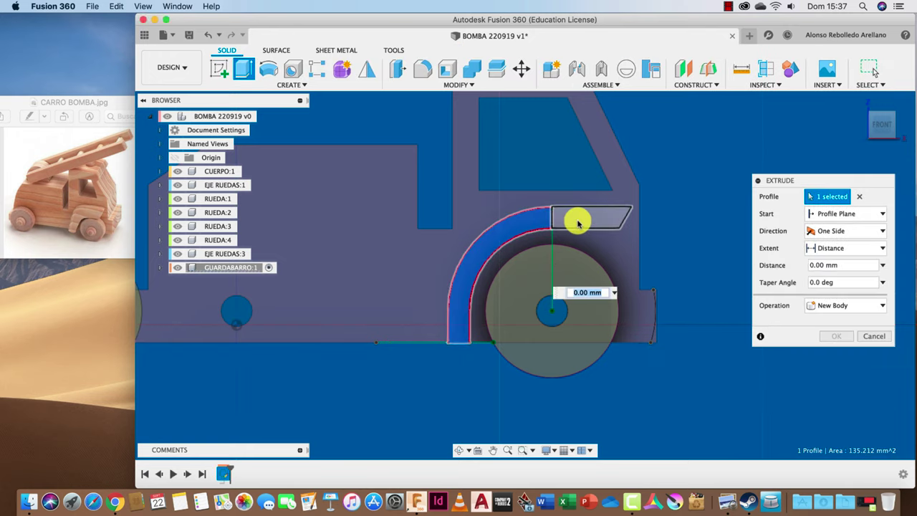
pyautogui.click(579, 223)
pyautogui.moveTo(564, 220); pyautogui.dragTo(579, 248)
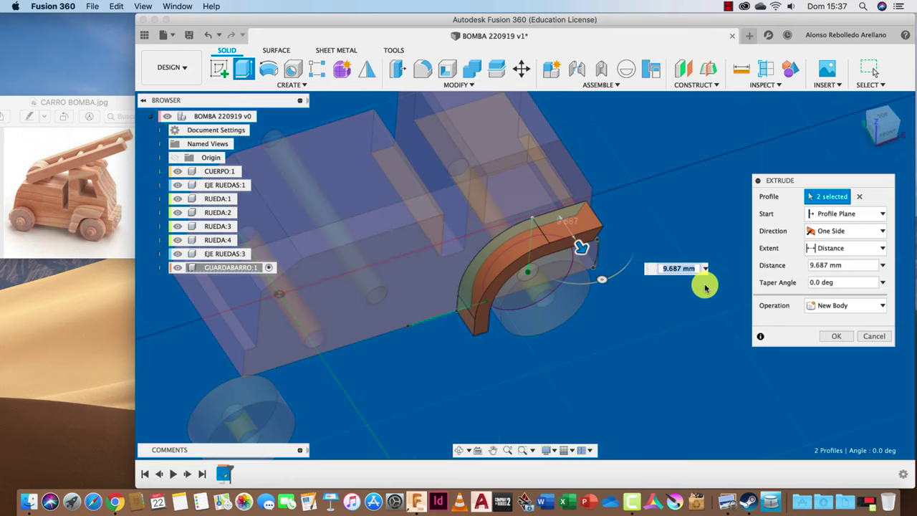
pyautogui.write('10')
pyautogui.press('Return')
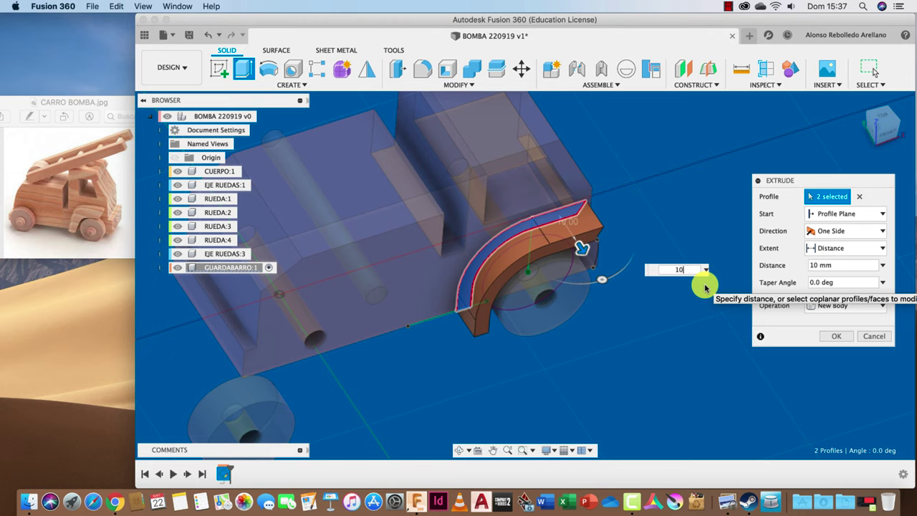
pyautogui.click(837, 336)
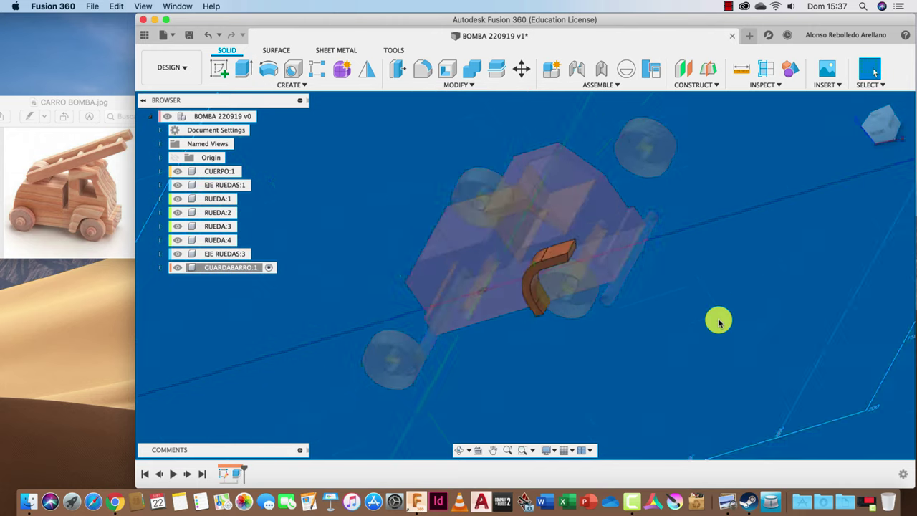
# Step: Move the GUARDABARRO:1 fender away from the truck body
pyautogui.keyDown('shift'); pyautogui.moveTo(719, 322); pyautogui.dragTo(316, 302, button='middle'); pyautogui.keyUp('shift')
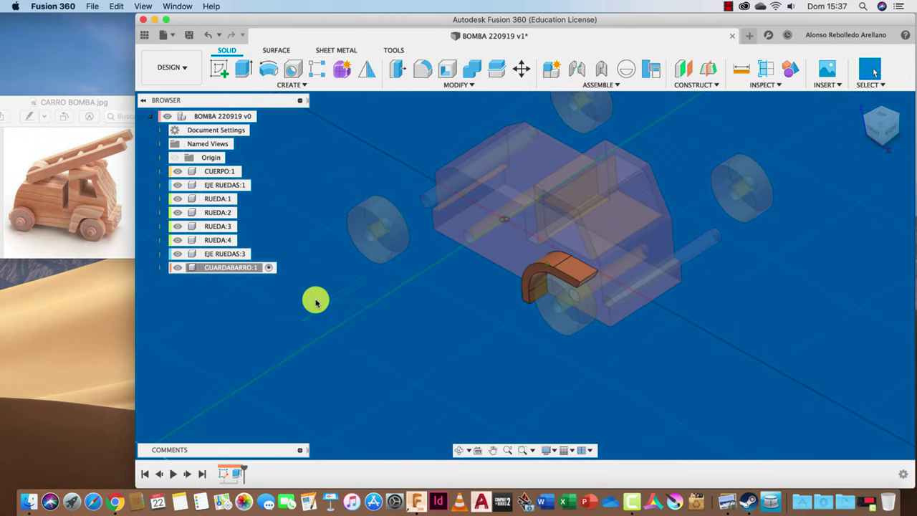
pyautogui.moveTo(579, 271); pyautogui.dragTo(430, 329)
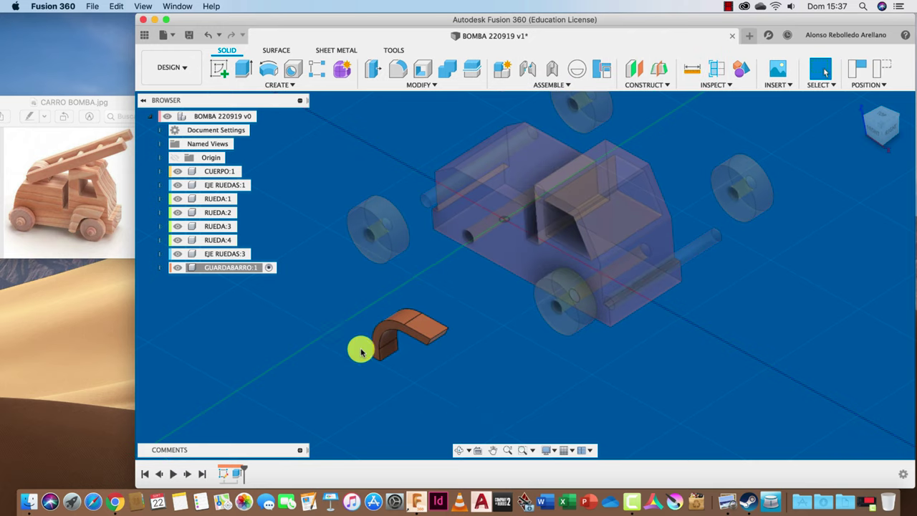
pyautogui.click(226, 267)
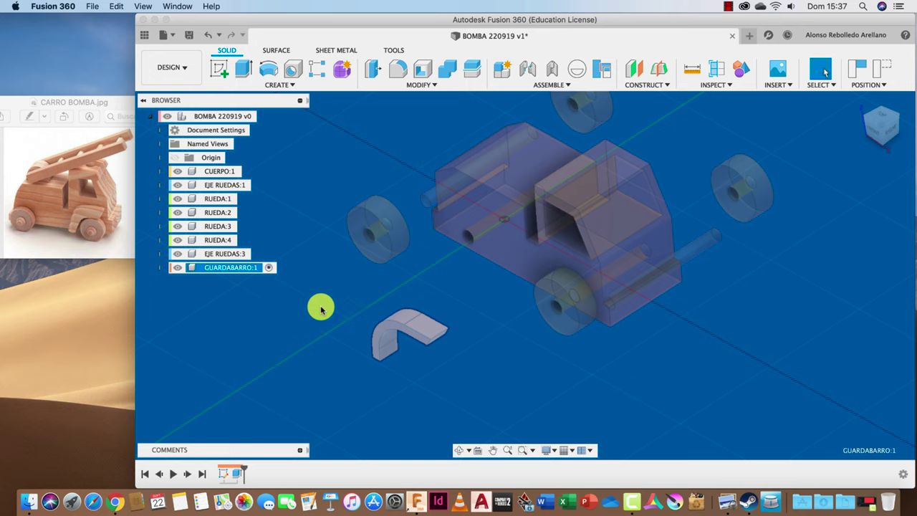
pyautogui.click(317, 307)
# Step: Copy GUARDABARRO:1 and paste it 152.12 mm across as GUARDABARRO:2 on the truck's other side
pyautogui.click(262, 118)
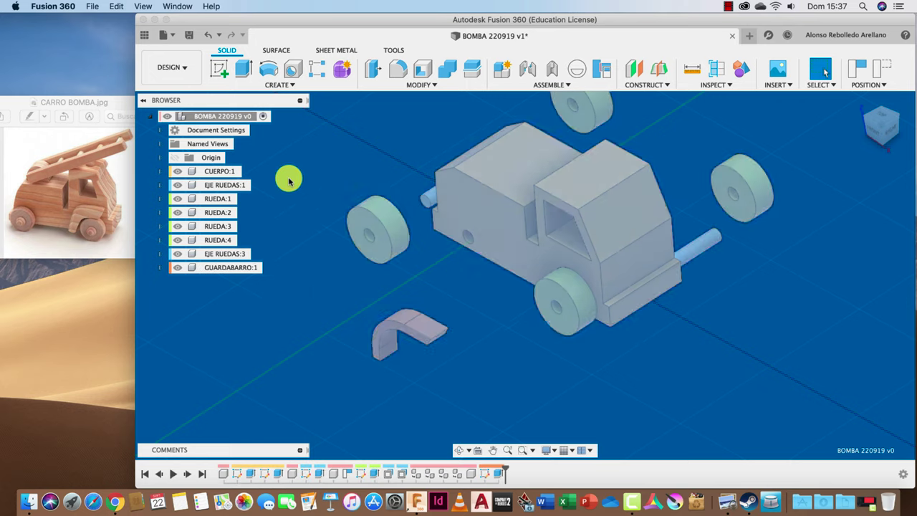
pyautogui.click(246, 270)
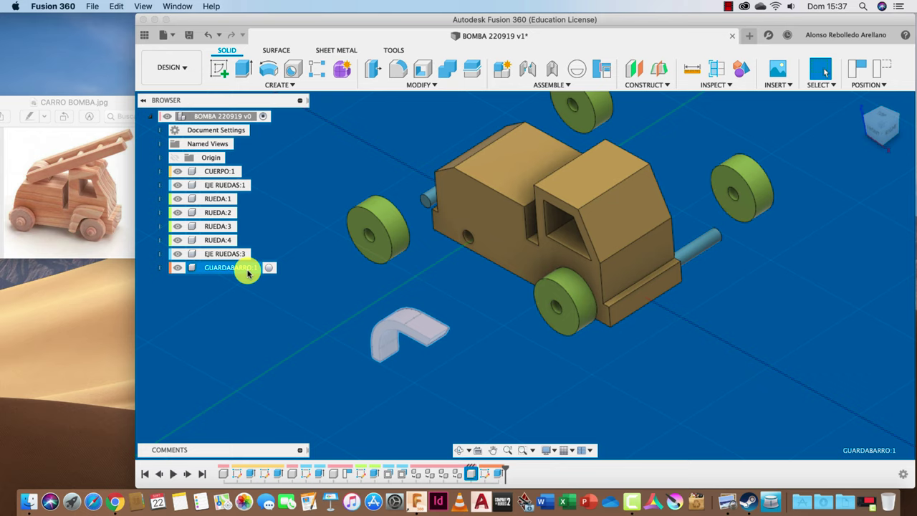
pyautogui.click(453, 258)
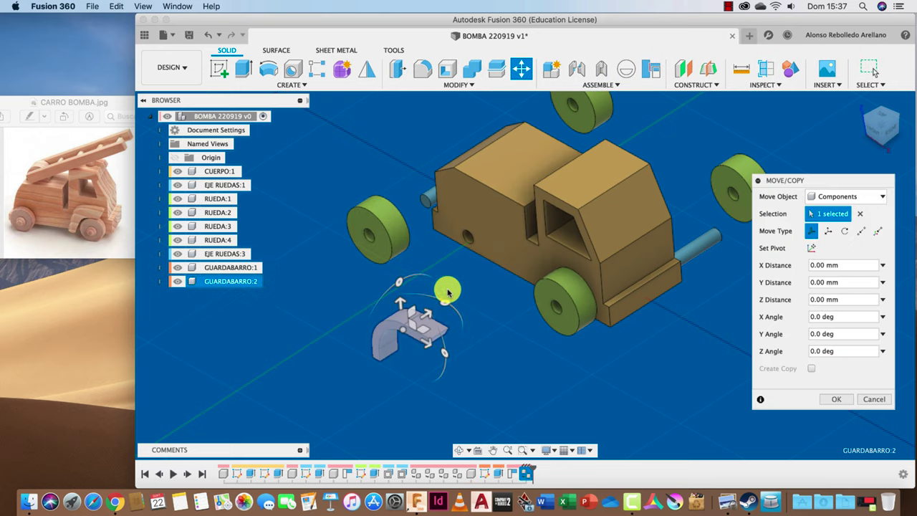
pyautogui.moveTo(428, 313); pyautogui.dragTo(754, 284)
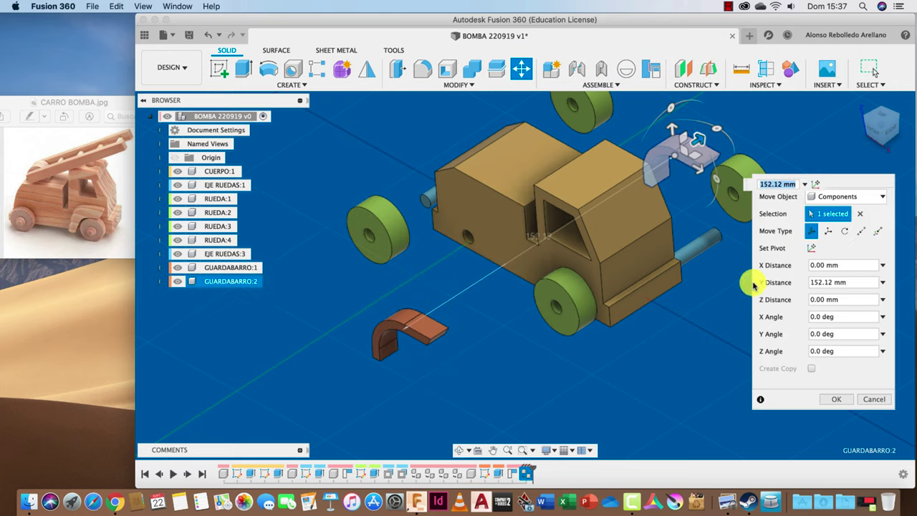
pyautogui.click(835, 399)
pyautogui.keyDown('shift'); pyautogui.hscroll(10, 689, 387); pyautogui.keyUp('shift')
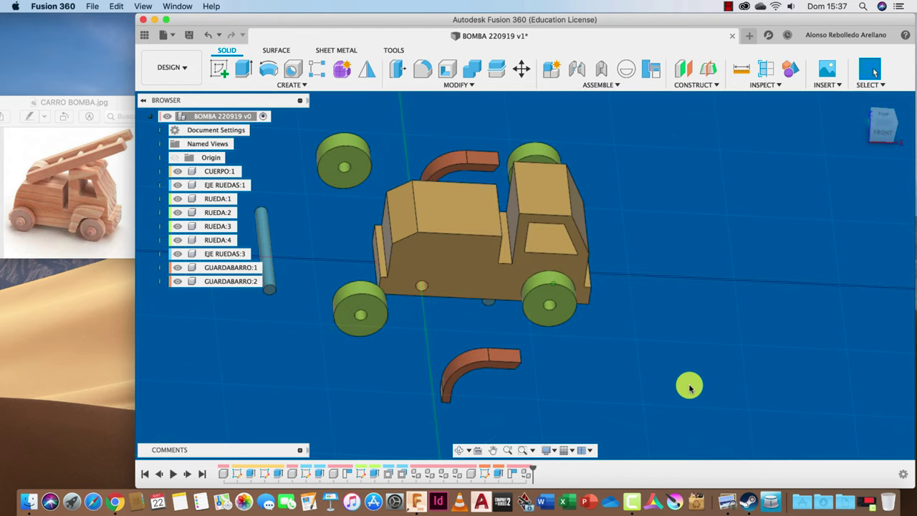
pyautogui.keyDown('shift'); pyautogui.hscroll(-3, 690, 387); pyautogui.keyUp('shift')
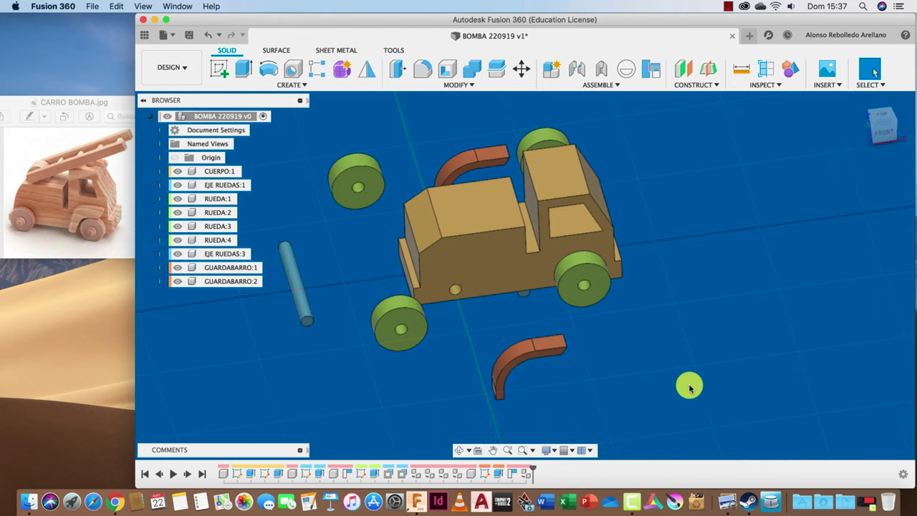
pyautogui.keyDown('shift'); pyautogui.hscroll(-3, 690, 387); pyautogui.keyUp('shift')
pyautogui.keyDown('shift'); pyautogui.hscroll(-3, 689, 387); pyautogui.keyUp('shift')
pyautogui.keyDown('shift'); pyautogui.hscroll(-3, 689, 387); pyautogui.keyUp('shift')
pyautogui.keyDown('shift'); pyautogui.hscroll(-3, 689, 387); pyautogui.keyUp('shift')
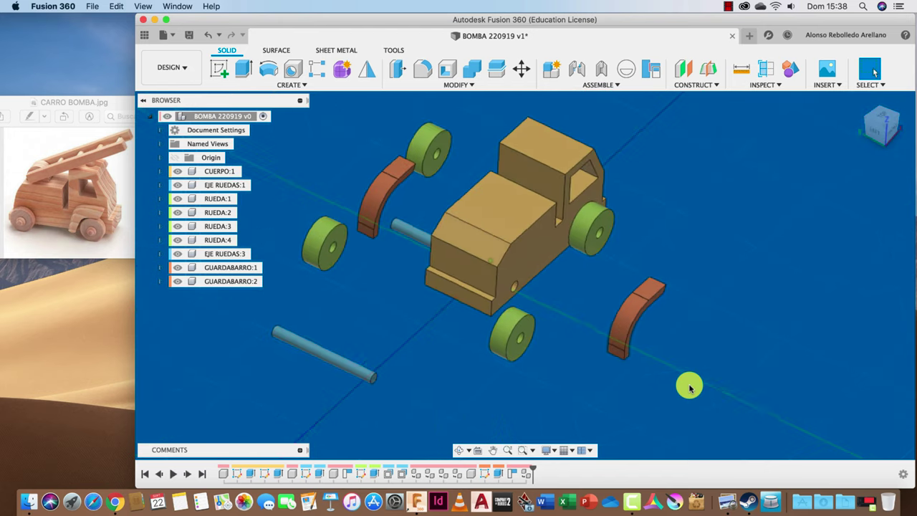
pyautogui.keyDown('shift'); pyautogui.hscroll(-3, 690, 384); pyautogui.keyUp('shift')
pyautogui.keyDown('shift'); pyautogui.hscroll(-3, 681, 378); pyautogui.keyUp('shift')
pyautogui.keyDown('shift'); pyautogui.hscroll(-2, 676, 375); pyautogui.keyUp('shift')
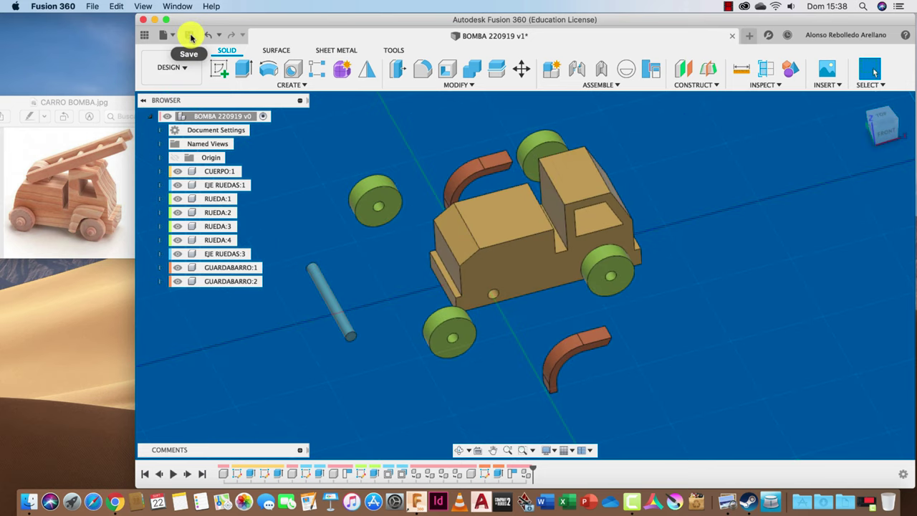
# Step: Save BOMBA 220919 as version v2 with the default 'User Saved' description
pyautogui.click(188, 34)
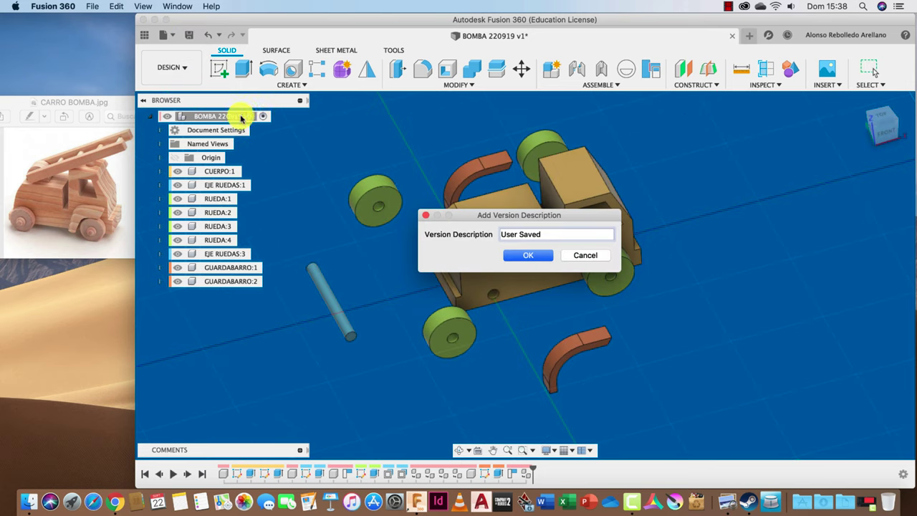
pyautogui.click(522, 256)
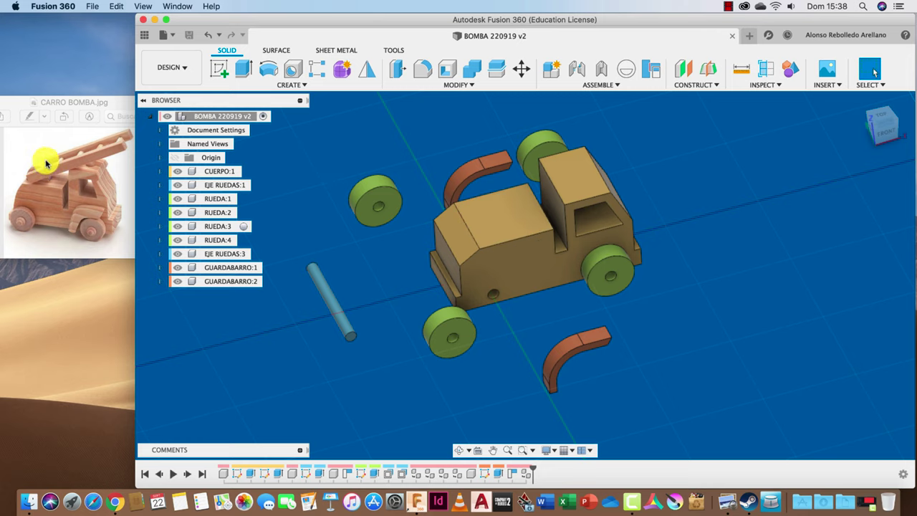
pyautogui.keyDown('shift'); pyautogui.scroll(-3, 433, 140); pyautogui.keyUp('shift')
pyautogui.keyDown('shift'); pyautogui.scroll(-3, 434, 140); pyautogui.keyUp('shift')
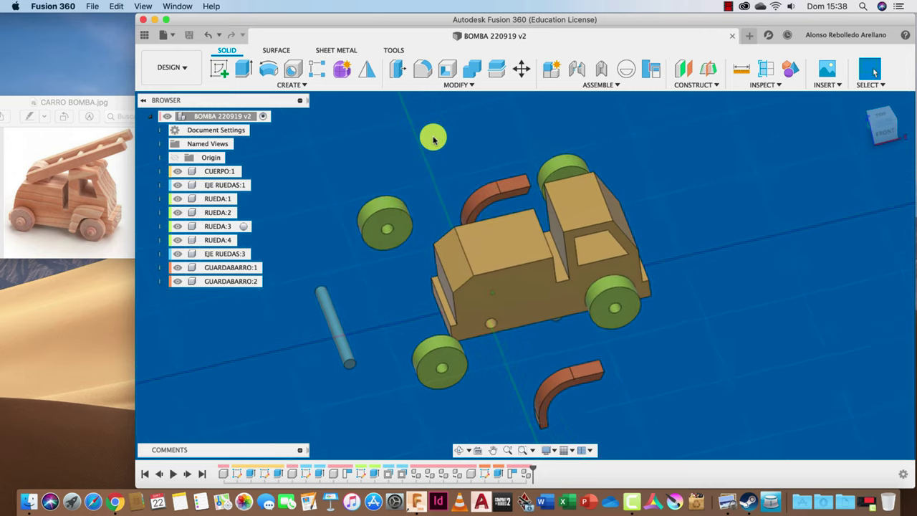
pyautogui.keyDown('shift'); pyautogui.scroll(-3, 433, 140); pyautogui.keyUp('shift')
pyautogui.keyDown('shift'); pyautogui.scroll(-3, 433, 140); pyautogui.keyUp('shift')
pyautogui.keyDown('shift'); pyautogui.scroll(-3, 433, 139); pyautogui.keyUp('shift')
pyautogui.keyDown('shift'); pyautogui.scroll(-3, 435, 136); pyautogui.keyUp('shift')
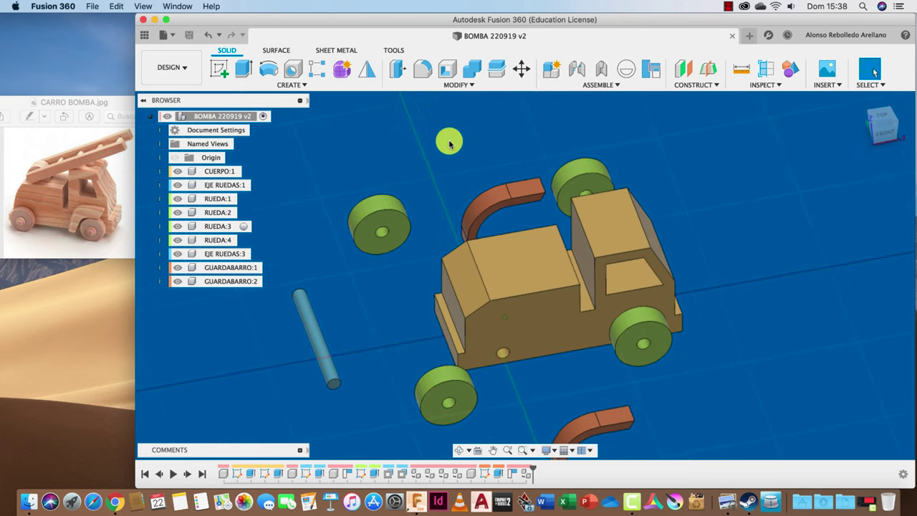
pyautogui.keyDown('shift'); pyautogui.scroll(-3, 446, 142); pyautogui.keyUp('shift')
pyautogui.keyDown('shift'); pyautogui.scroll(-3, 450, 144); pyautogui.keyUp('shift')
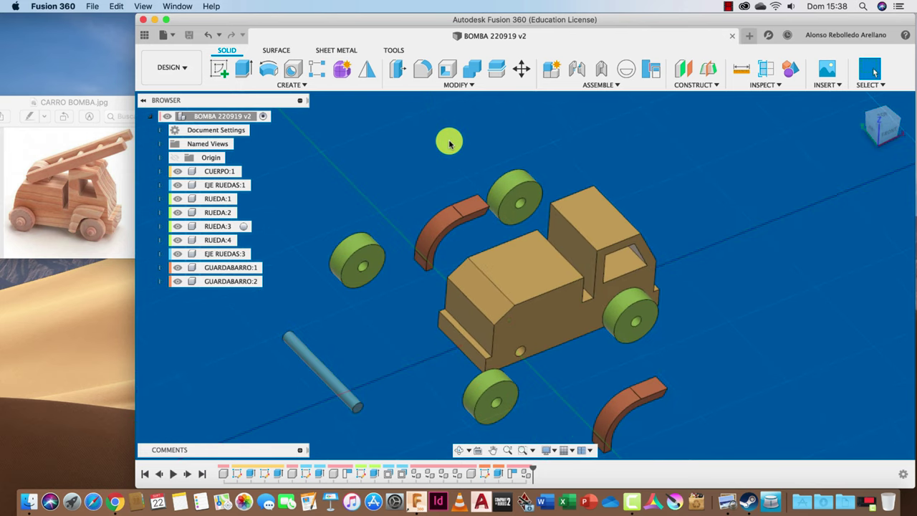
pyautogui.keyDown('shift'); pyautogui.scroll(-3, 449, 144); pyautogui.keyUp('shift')
# Step: Create a midplane between the two side faces of the truck body
pyautogui.keyDown('shift'); pyautogui.scroll(-3, 449, 139); pyautogui.keyUp('shift')
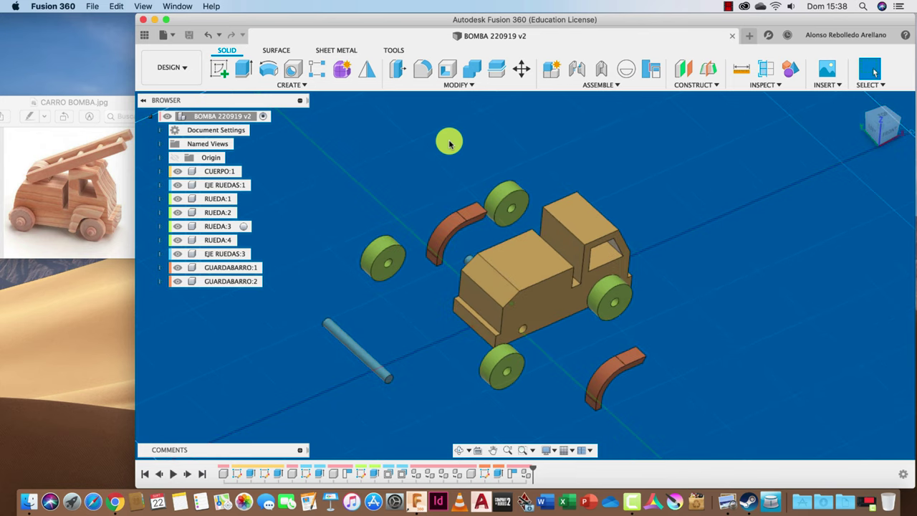
pyautogui.keyDown('shift'); pyautogui.scroll(-2, 523, 136); pyautogui.keyUp('shift')
pyautogui.click(712, 70)
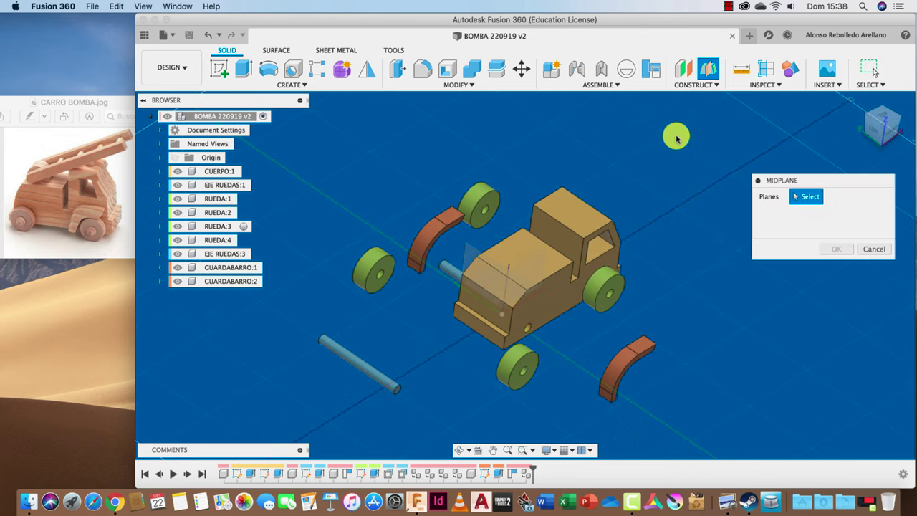
pyautogui.click(549, 289)
pyautogui.moveTo(537, 289)
pyautogui.keyDown('shift'); pyautogui.mouseDown(button='middle')
pyautogui.moveTo(465, 264)
pyautogui.moveTo(723, 265)
pyautogui.moveTo(842, 251)
pyautogui.moveTo(791, 254)
pyautogui.mouseUp(button='middle'); pyautogui.keyUp('shift')
pyautogui.click(467, 241)
pyautogui.click(838, 250)
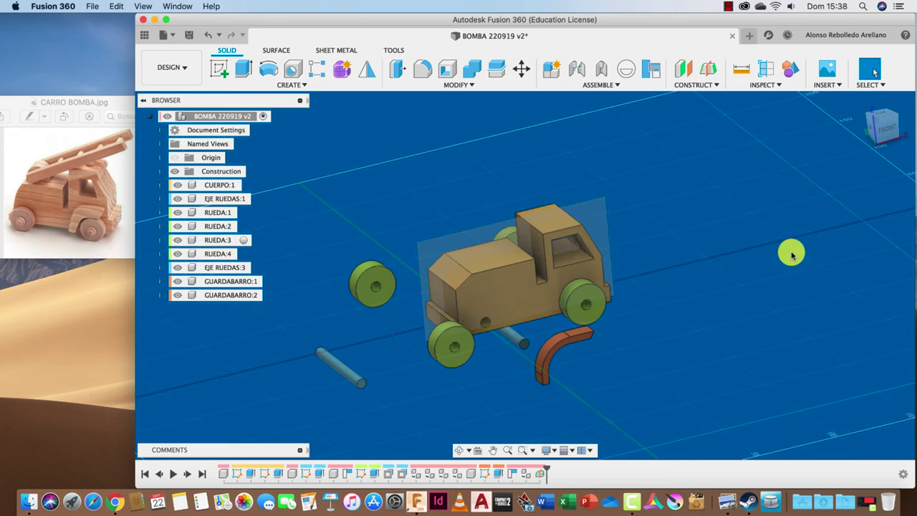
# Step: Add a new component named SOPORTE under the root assembly
pyautogui.scroll(2, 358, 162)
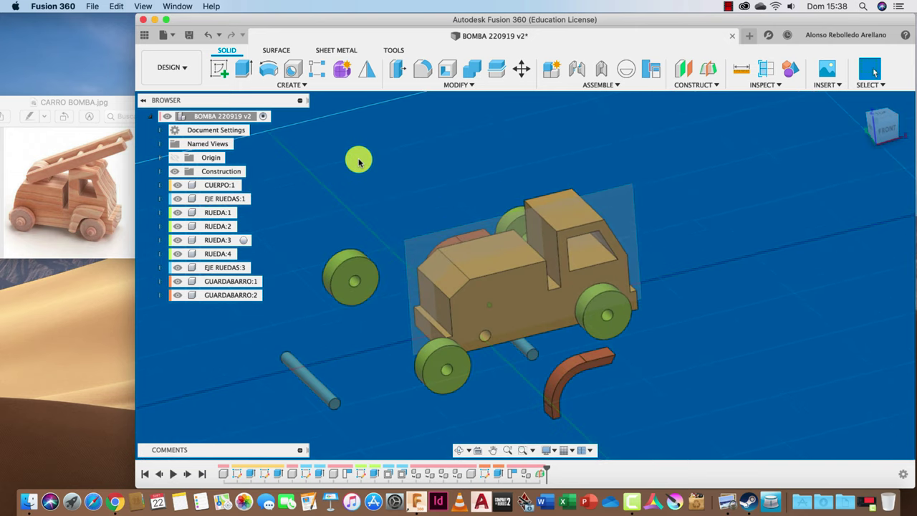
pyautogui.rightClick(241, 117)
pyautogui.click(245, 126)
pyautogui.write('SOPORTE')
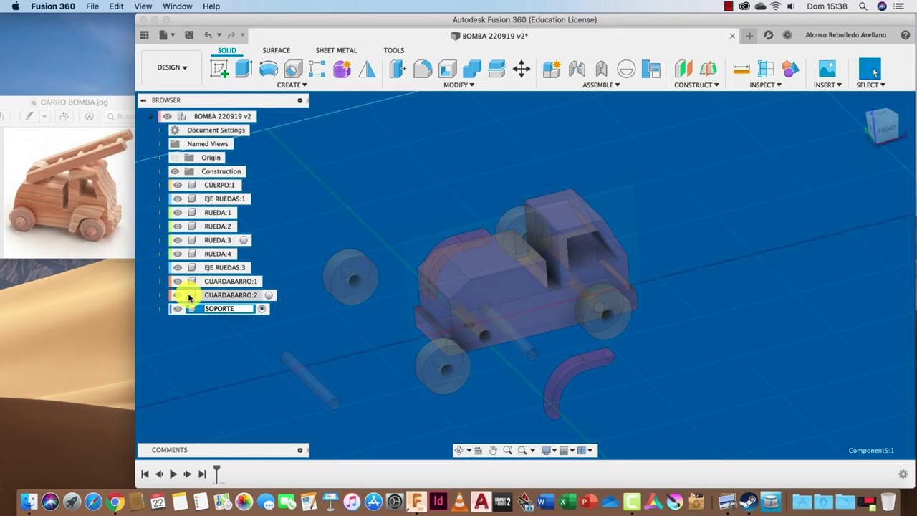
pyautogui.press('Return')
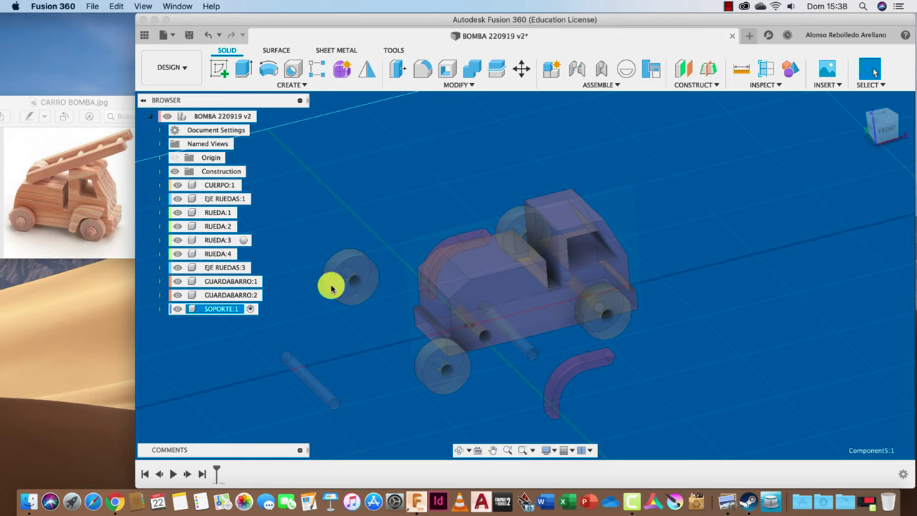
pyautogui.click(214, 69)
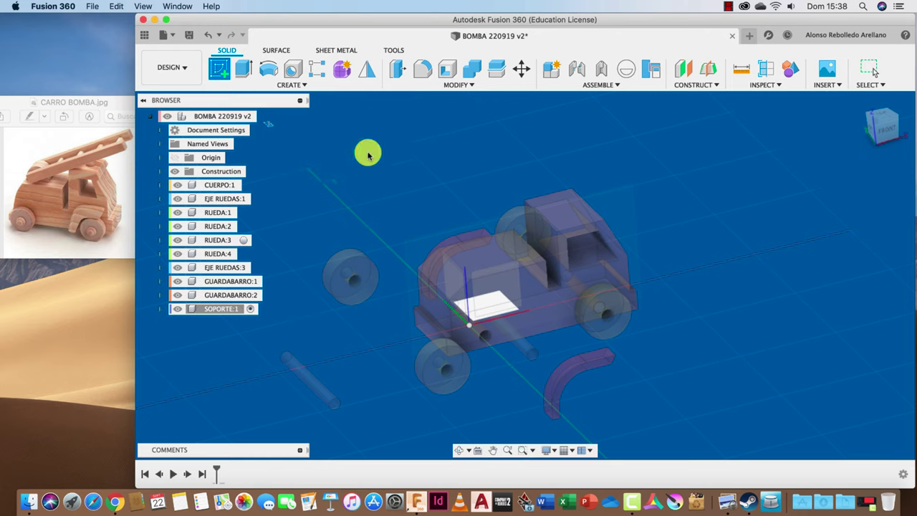
# Step: Sketch on the truck's midplane and project the body outline with its cab window edges
pyautogui.click(492, 223)
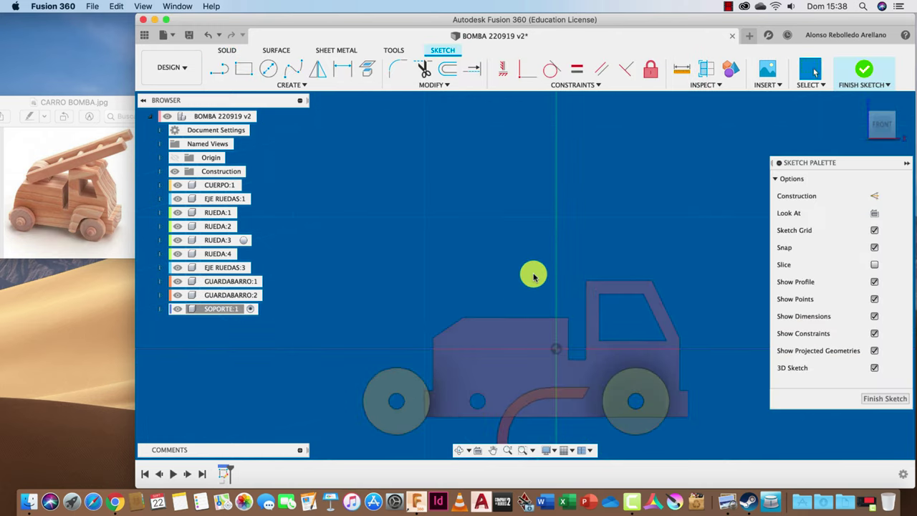
pyautogui.scroll(1, 534, 277)
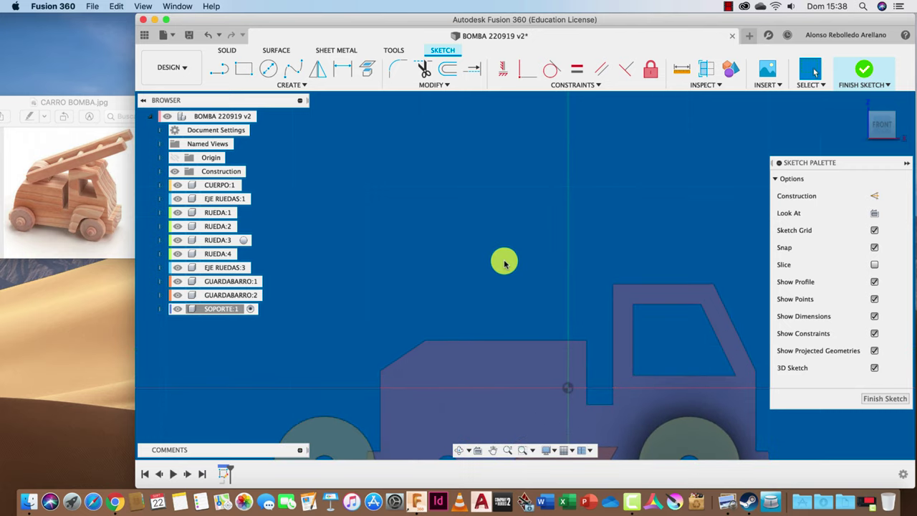
pyautogui.click(271, 68)
pyautogui.click(302, 84)
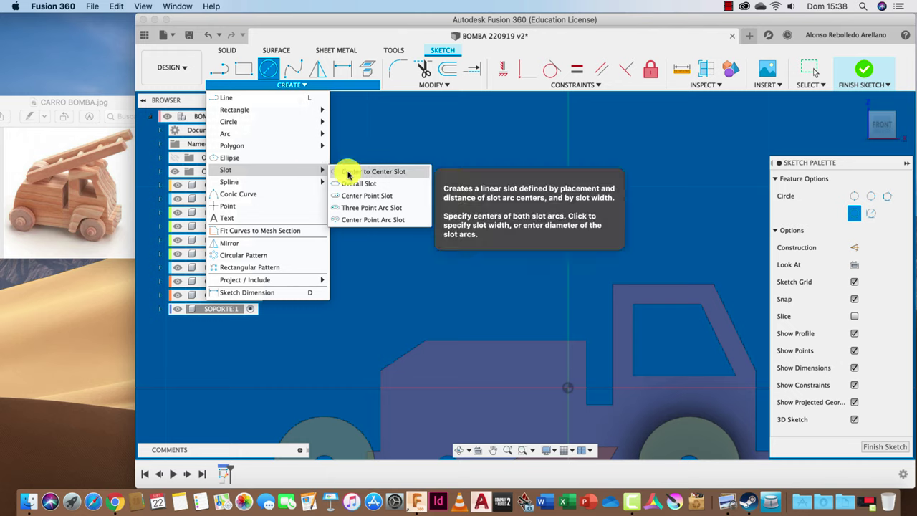
pyautogui.click(348, 172)
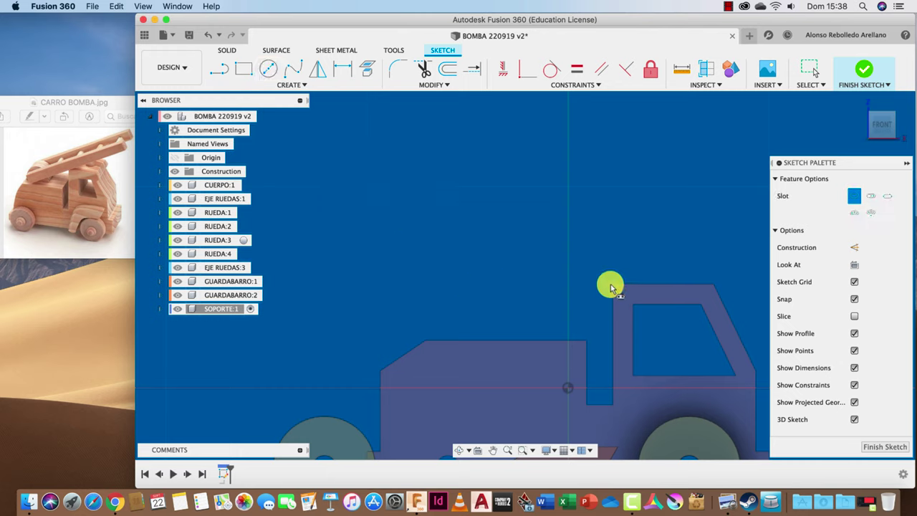
pyautogui.click(366, 68)
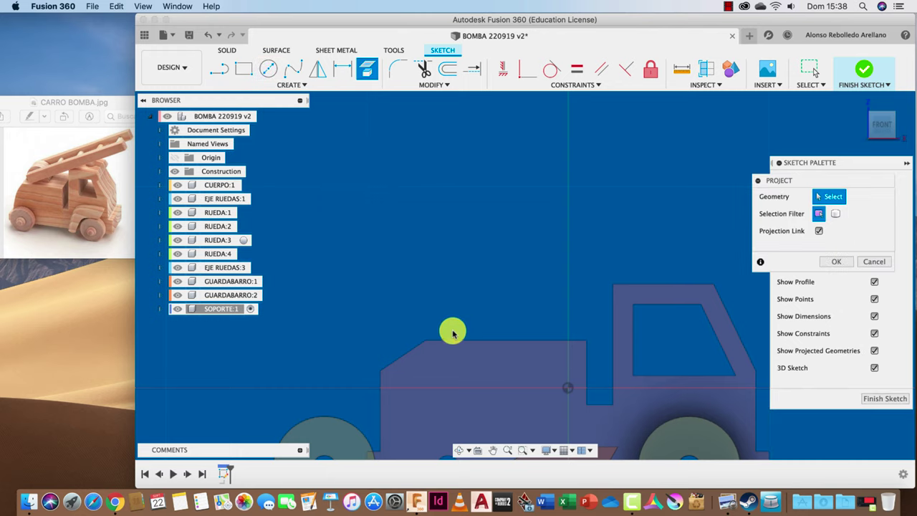
pyautogui.click(640, 288)
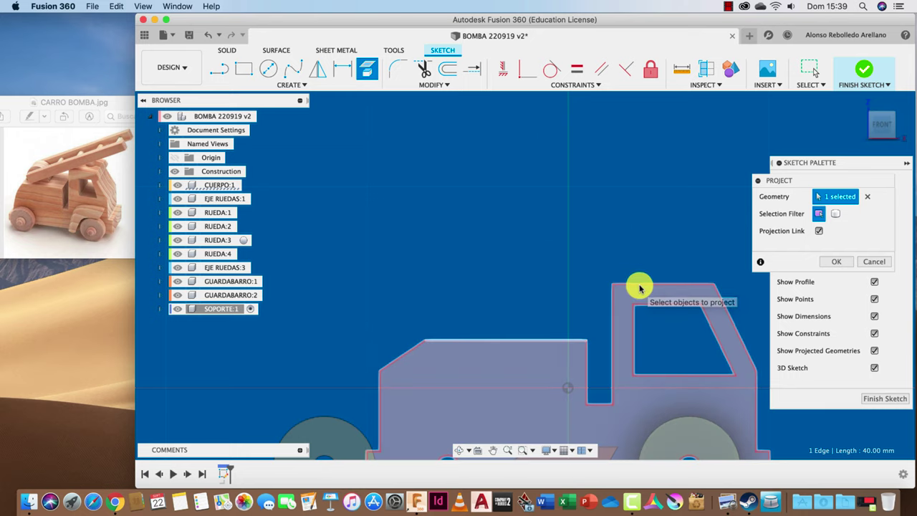
pyautogui.click(834, 263)
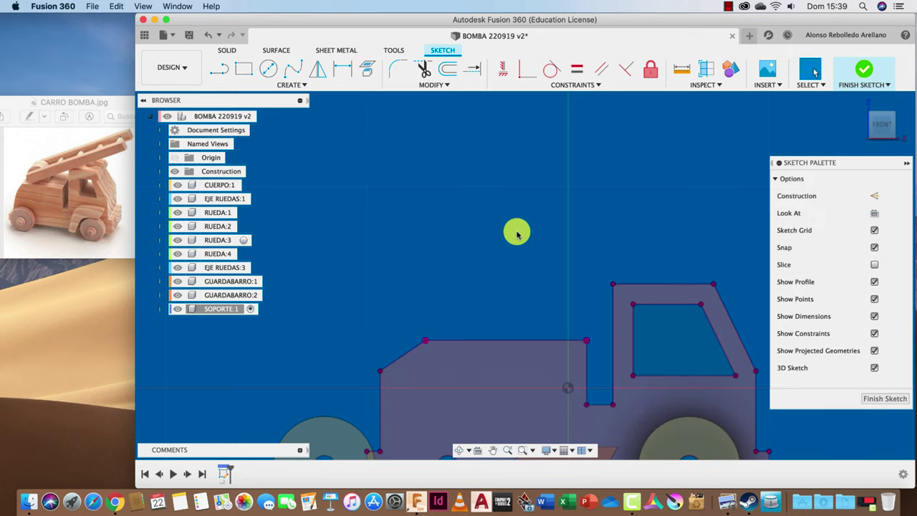
pyautogui.click(302, 85)
pyautogui.moveTo(272, 170)
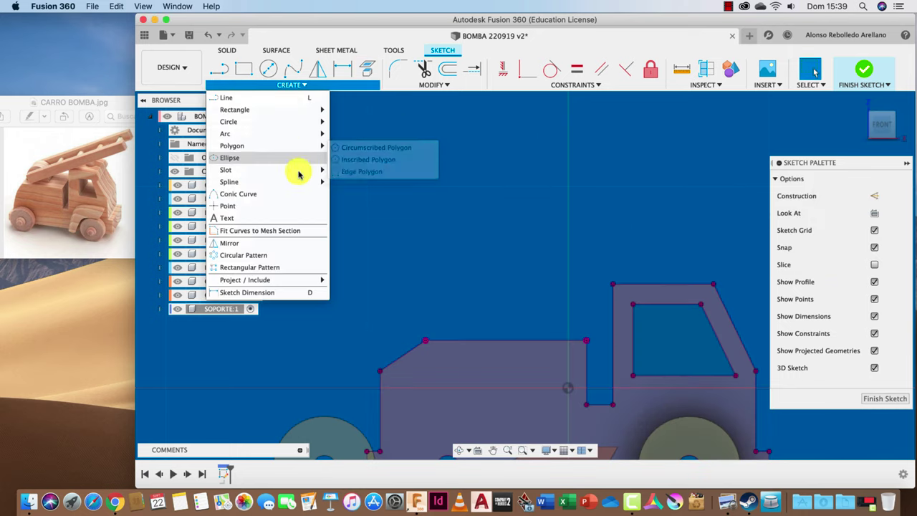
# Step: Draw a vertical center-to-center slot 20 mm wide above the truck body's deck
pyautogui.click(422, 173)
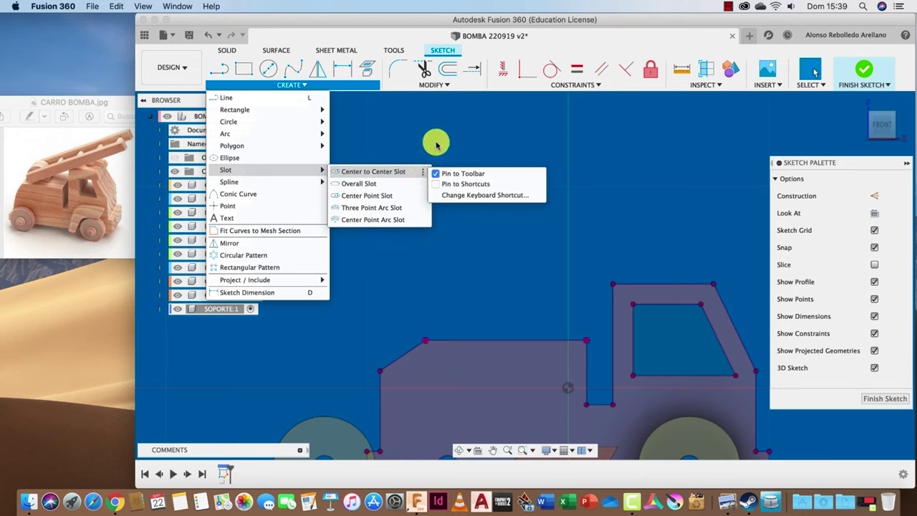
pyautogui.click(433, 84)
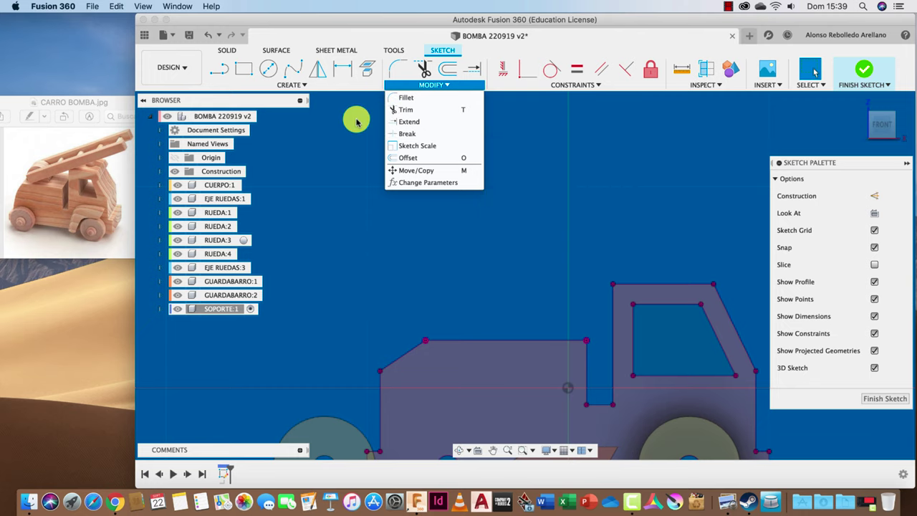
pyautogui.click(292, 85)
pyautogui.click(344, 171)
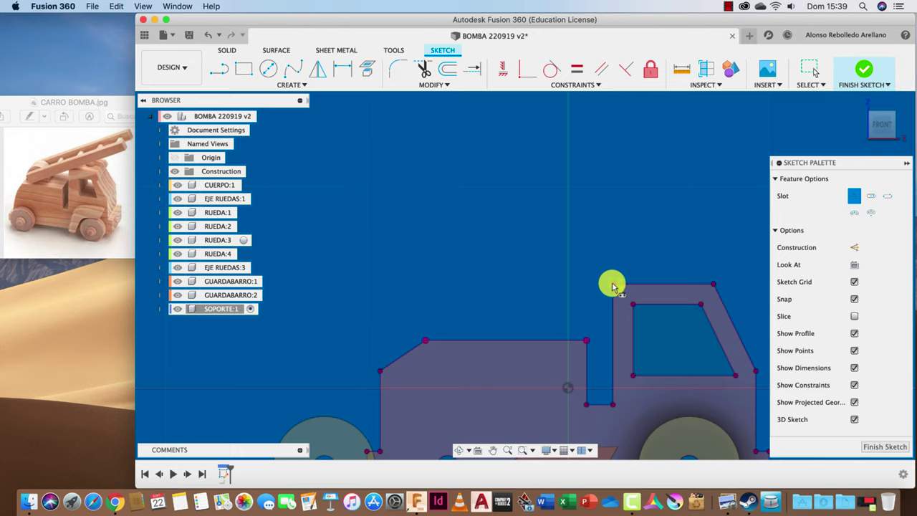
pyautogui.click(479, 287)
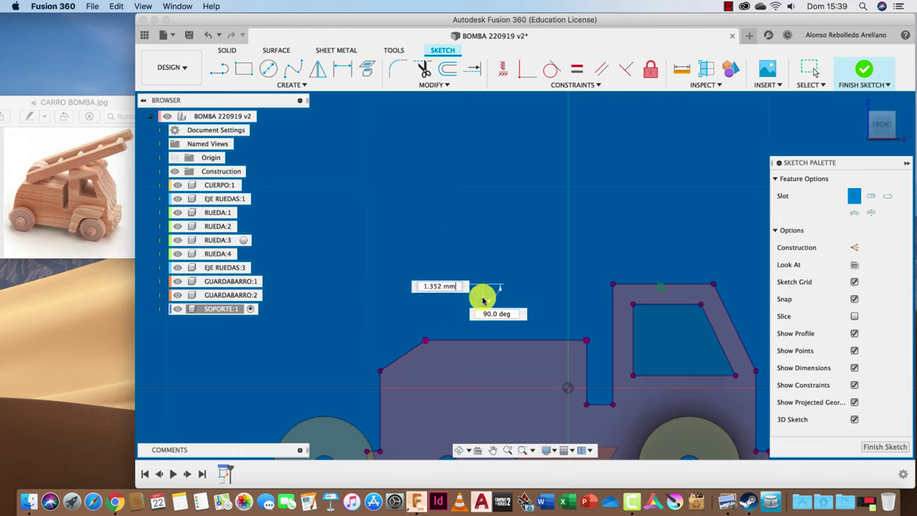
pyautogui.click(482, 395)
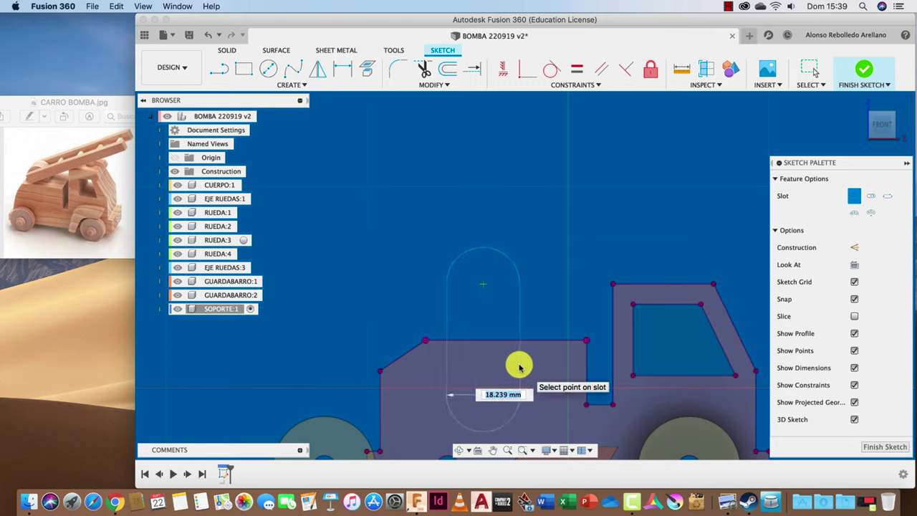
pyautogui.press('Tab')
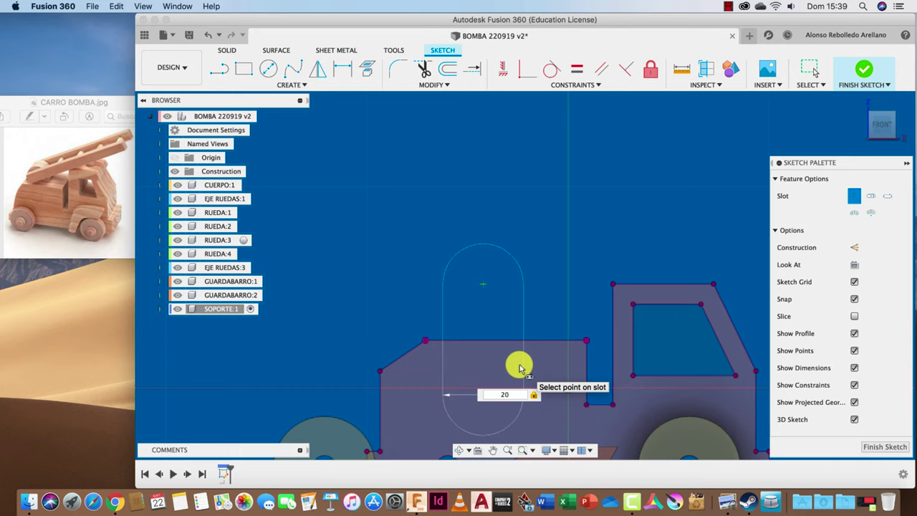
pyautogui.press('Return')
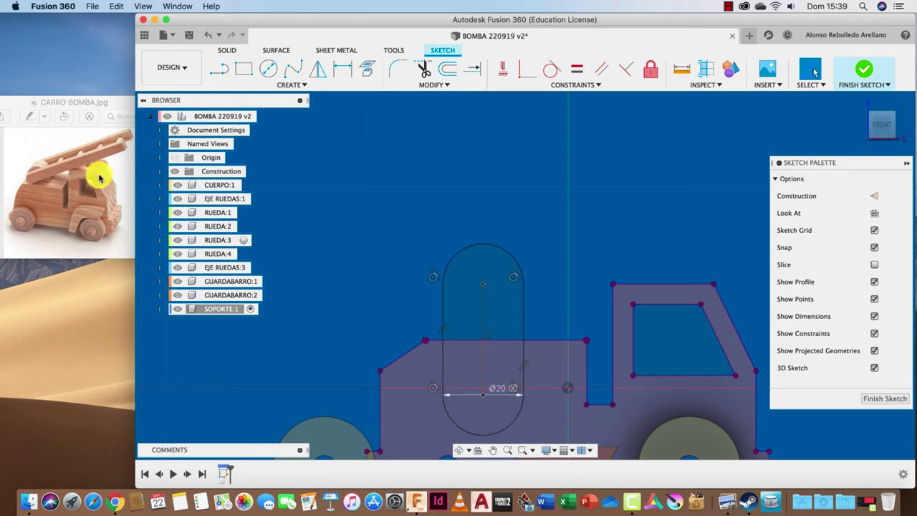
pyautogui.click(269, 69)
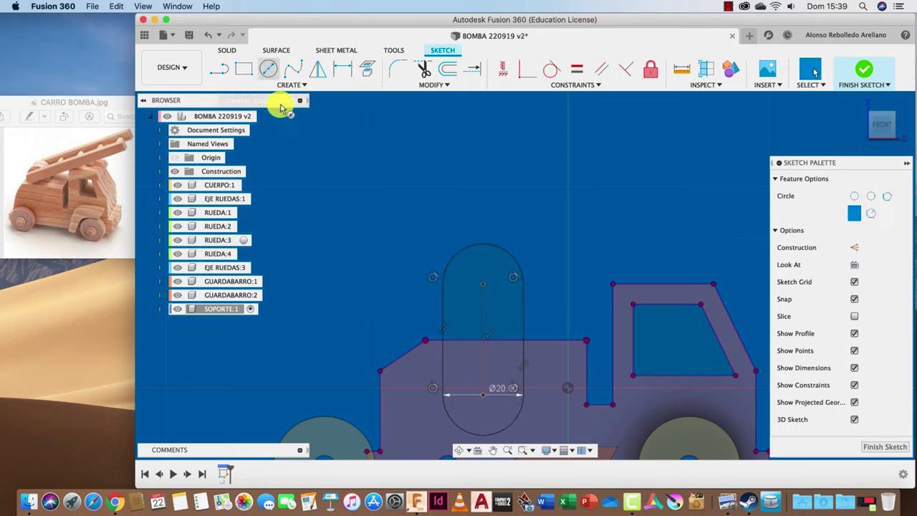
# Step: Select the slot's arc and lines and move them about 8.5 mm down into the body
pyautogui.click(485, 287)
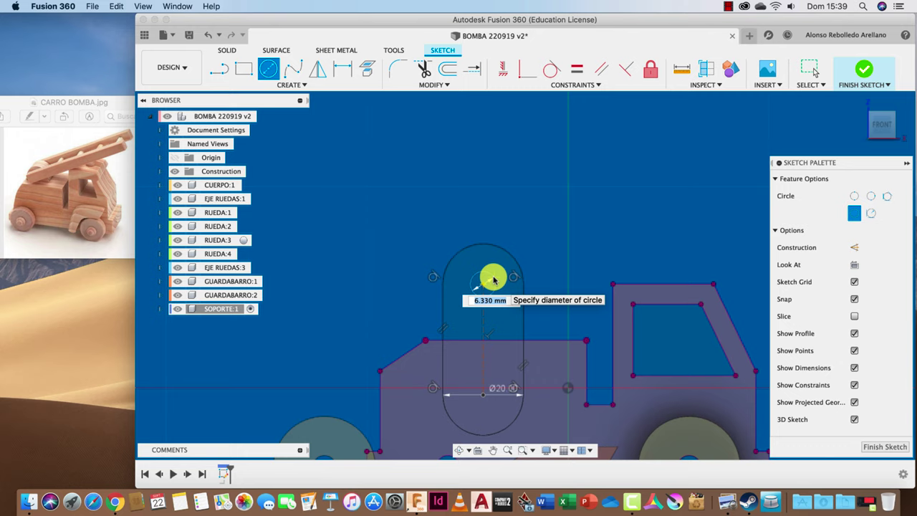
pyautogui.press('Escape')
pyautogui.scroll(-3, 511, 250)
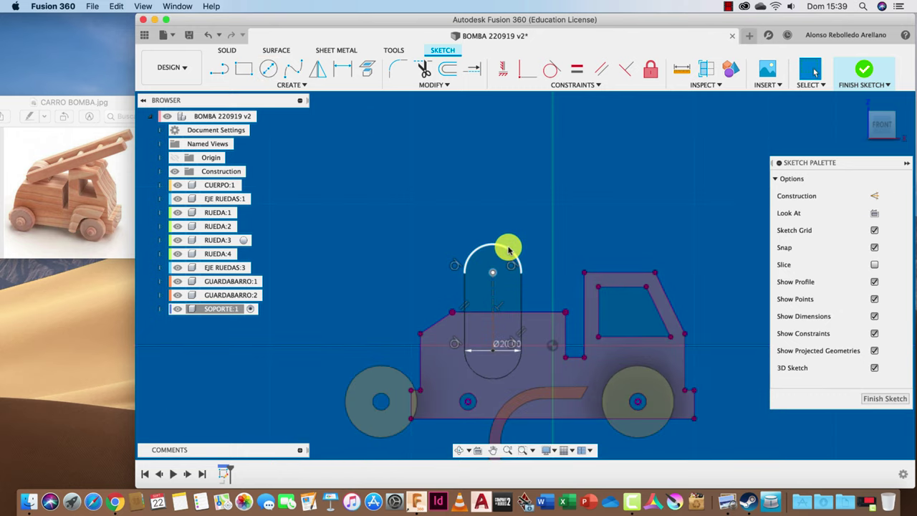
pyautogui.moveTo(462, 233); pyautogui.dragTo(531, 385)
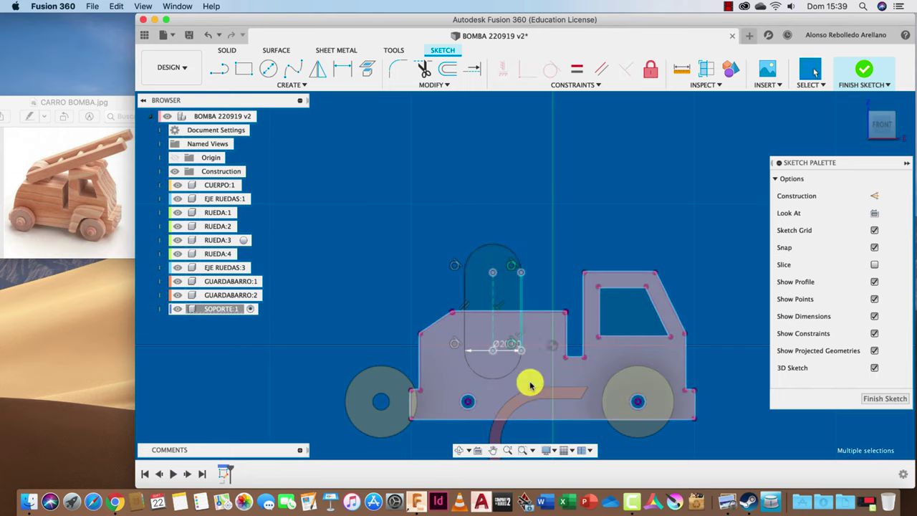
pyautogui.click(509, 252)
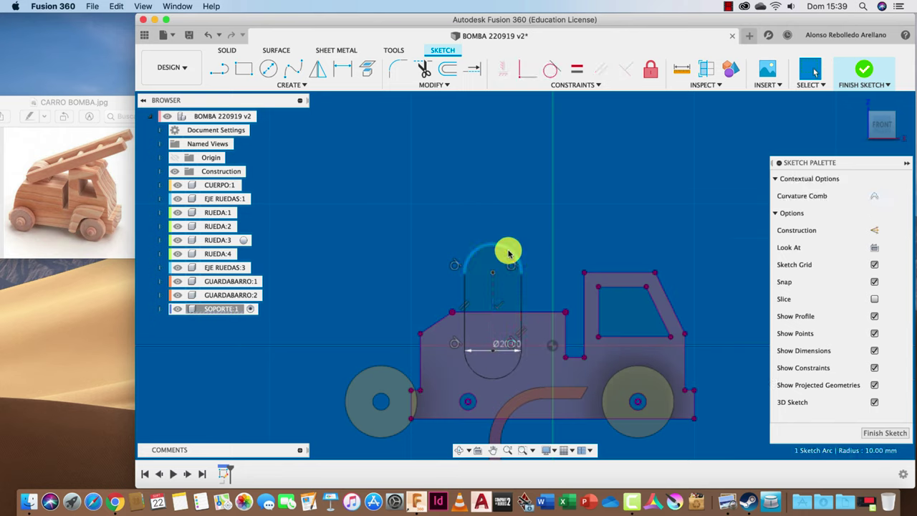
pyautogui.keyDown('shift'); pyautogui.click(465, 301); pyautogui.keyUp('shift')
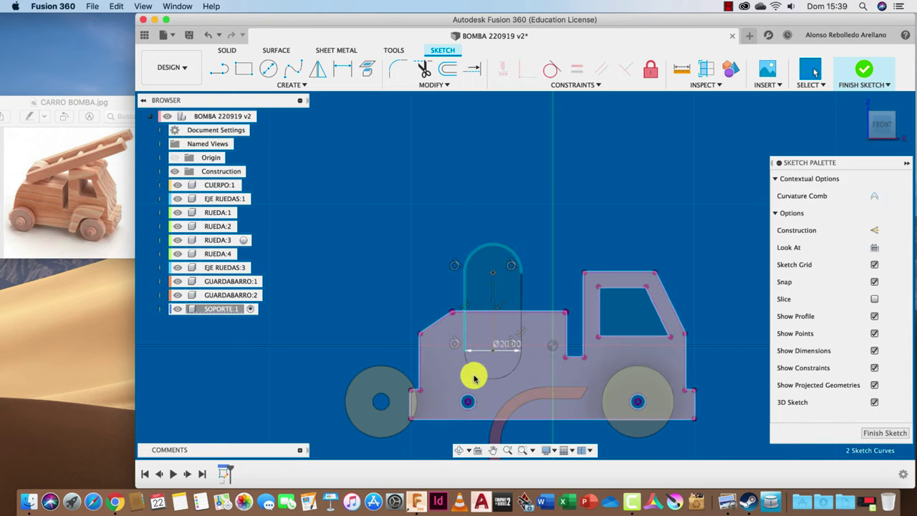
pyautogui.keyDown('shift'); pyautogui.click(522, 295); pyautogui.keyUp('shift')
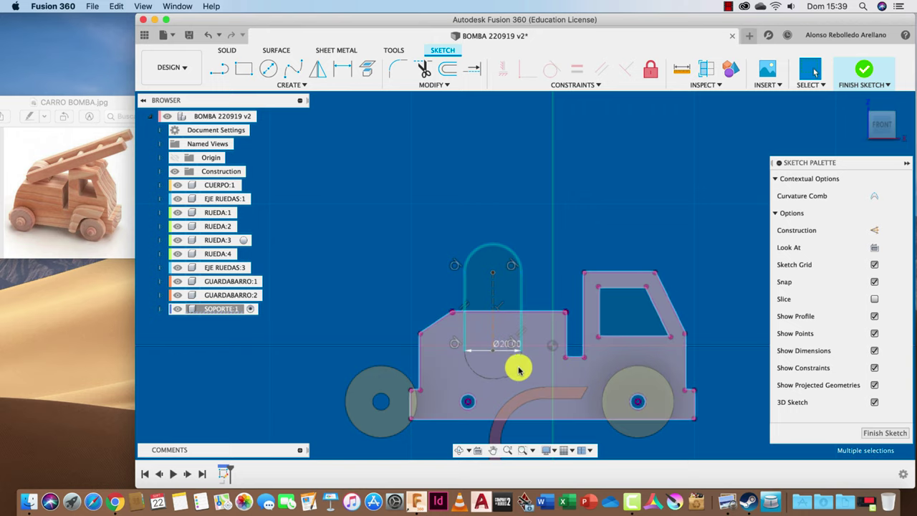
pyautogui.press('m')
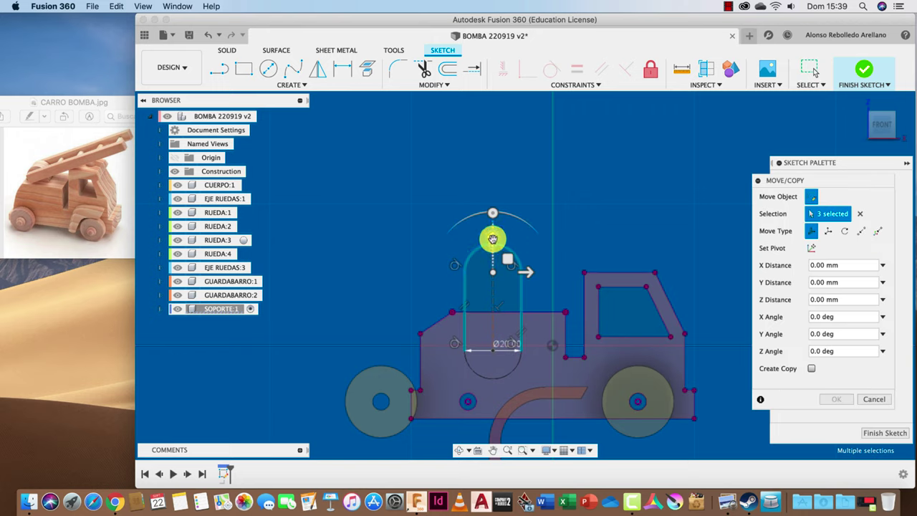
pyautogui.moveTo(492, 238); pyautogui.dragTo(496, 266)
pyautogui.write('-8')
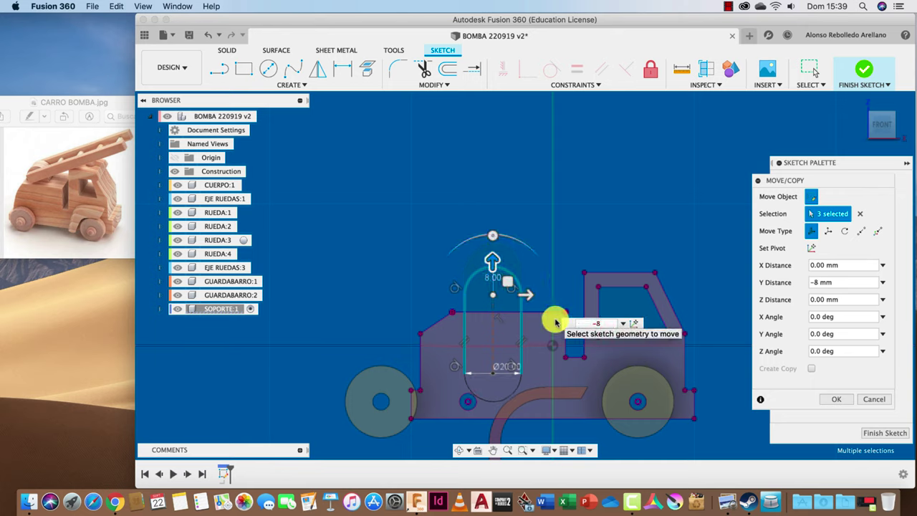
pyautogui.press('Return')
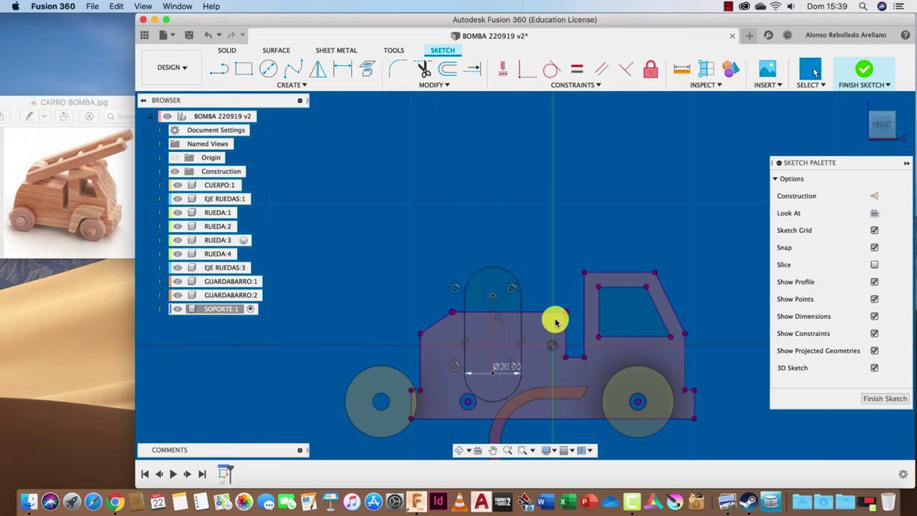
# Step: Add a 6 mm circle centred on the slot's rounded top
pyautogui.press('c')
pyautogui.click(495, 297)
pyautogui.write('6')
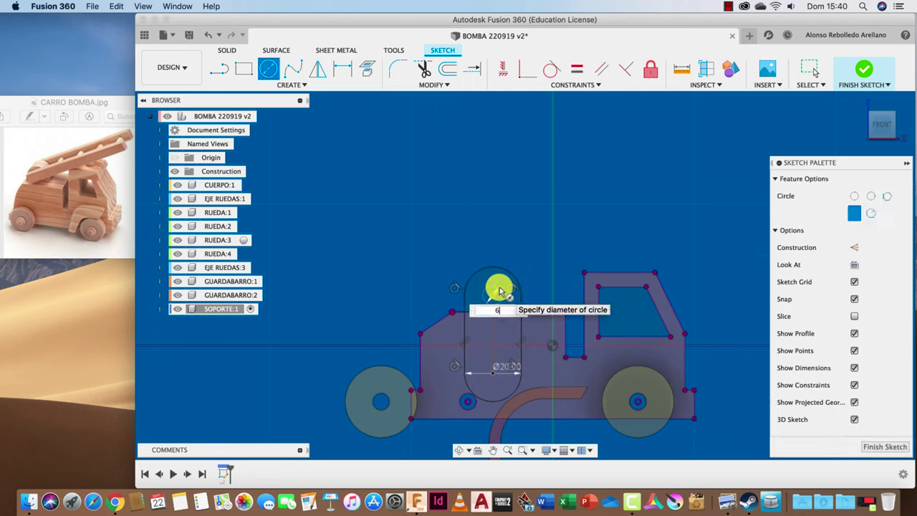
pyautogui.press('Return')
pyautogui.press('Escape')
# Step: Extrude the rounded top profile symmetrically 8 mm into the SOPORTE support block
pyautogui.press('e')
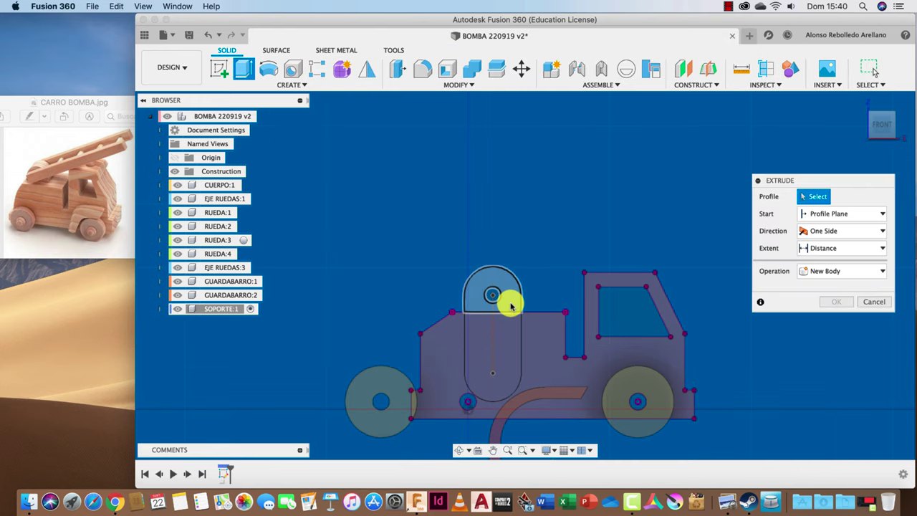
pyautogui.click(506, 300)
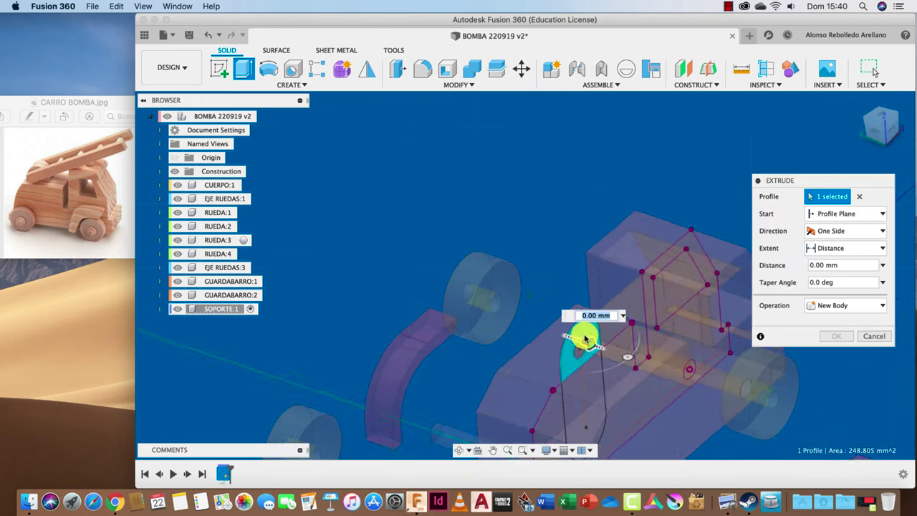
pyautogui.moveTo(594, 353); pyautogui.dragTo(617, 362)
pyautogui.click(846, 231)
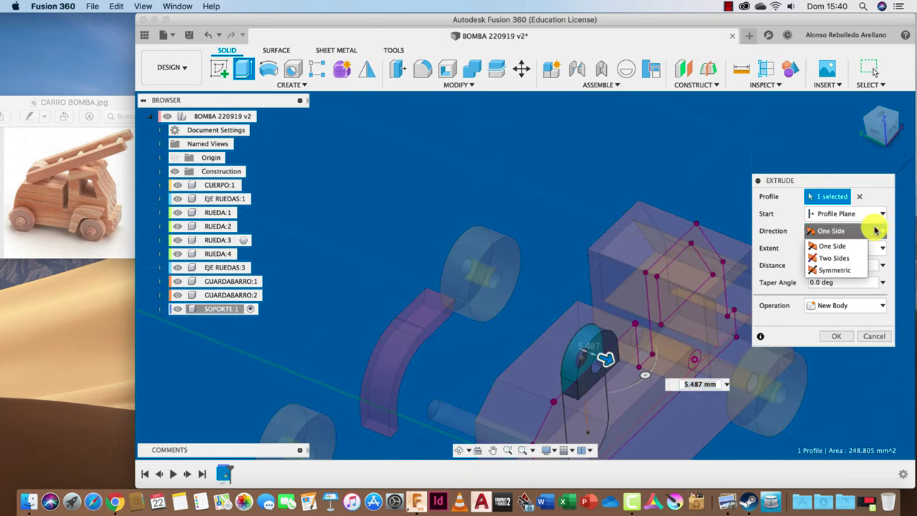
pyautogui.click(835, 268)
pyautogui.moveTo(680, 366)
pyautogui.keyDown('shift'); pyautogui.mouseDown(button='middle')
pyautogui.moveTo(610, 368)
pyautogui.moveTo(721, 365)
pyautogui.moveTo(705, 389)
pyautogui.mouseUp(button='middle'); pyautogui.keyUp('shift')
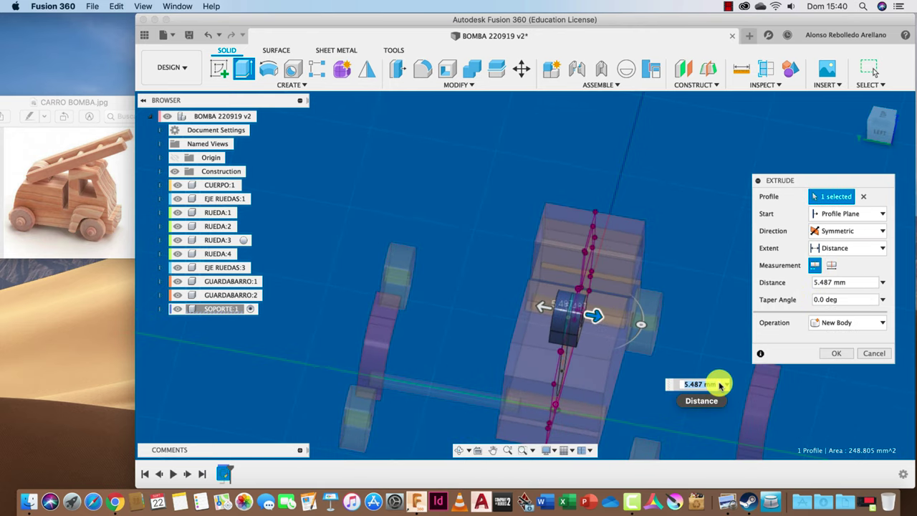
pyautogui.moveTo(594, 317); pyautogui.dragTo(604, 313)
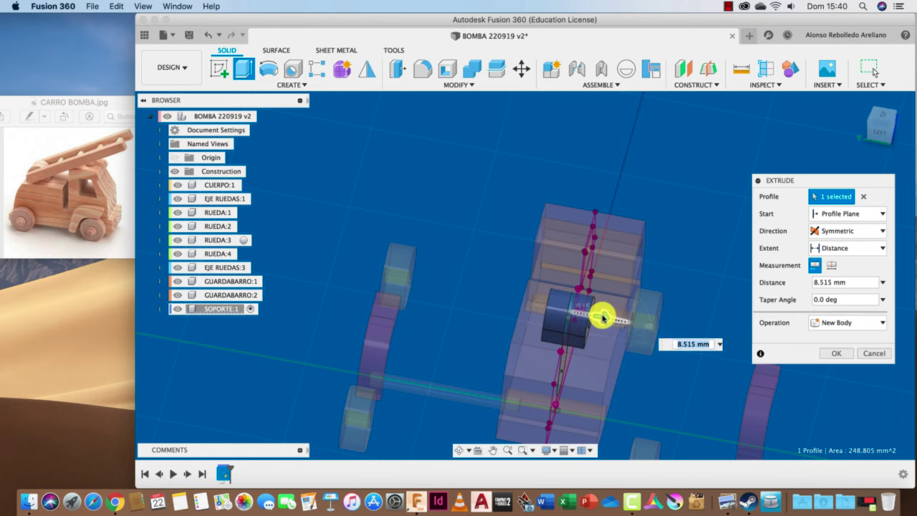
pyautogui.press('Return')
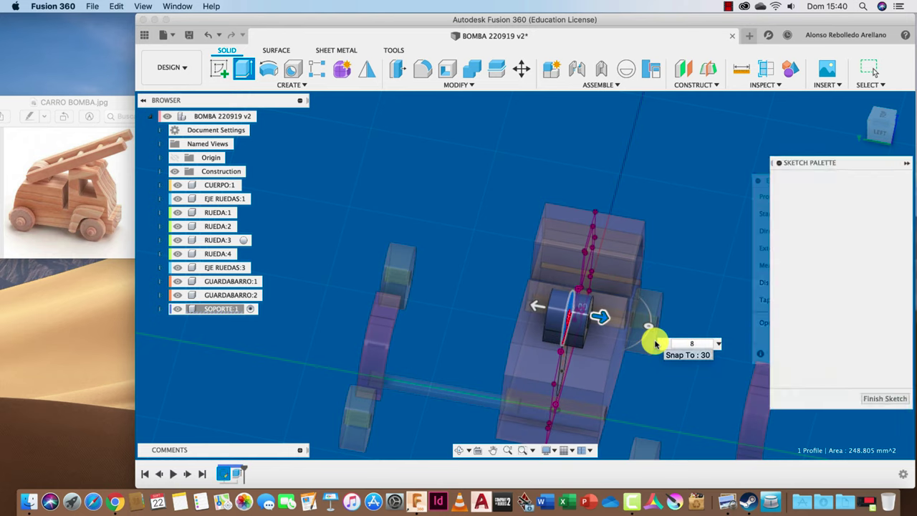
# Step: Activate the root component BOMBA 220919 v2 so the whole truck assembly is active
pyautogui.moveTo(655, 338)
pyautogui.keyDown('shift'); pyautogui.mouseDown(button='middle')
pyautogui.moveTo(471, 235)
pyautogui.moveTo(478, 190)
pyautogui.moveTo(380, 168)
pyautogui.mouseUp(button='middle'); pyautogui.keyUp('shift')
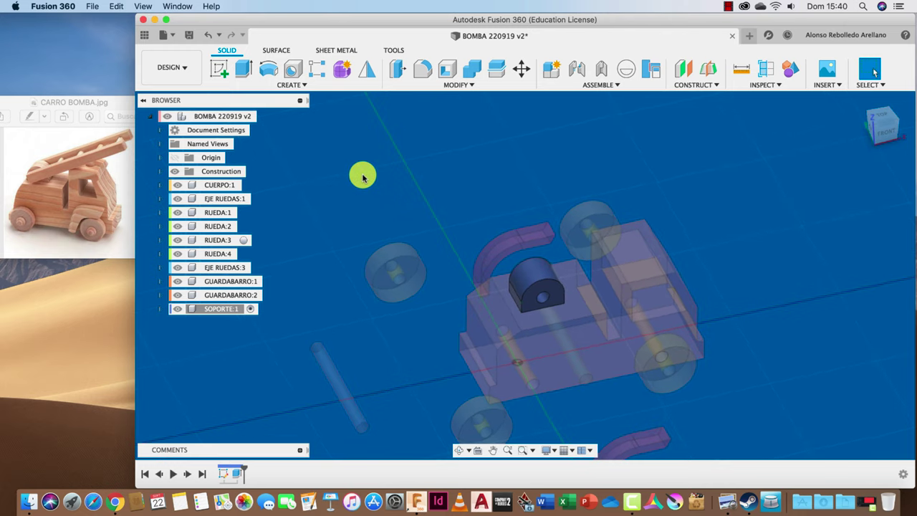
pyautogui.click(263, 117)
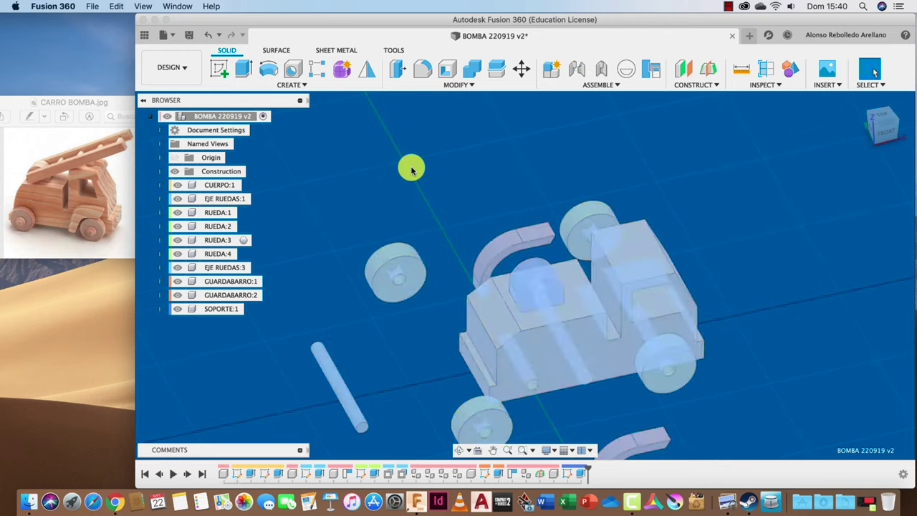
pyautogui.keyDown('shift'); pyautogui.moveTo(460, 219); pyautogui.dragTo(494, 206, button='middle'); pyautogui.keyUp('shift')
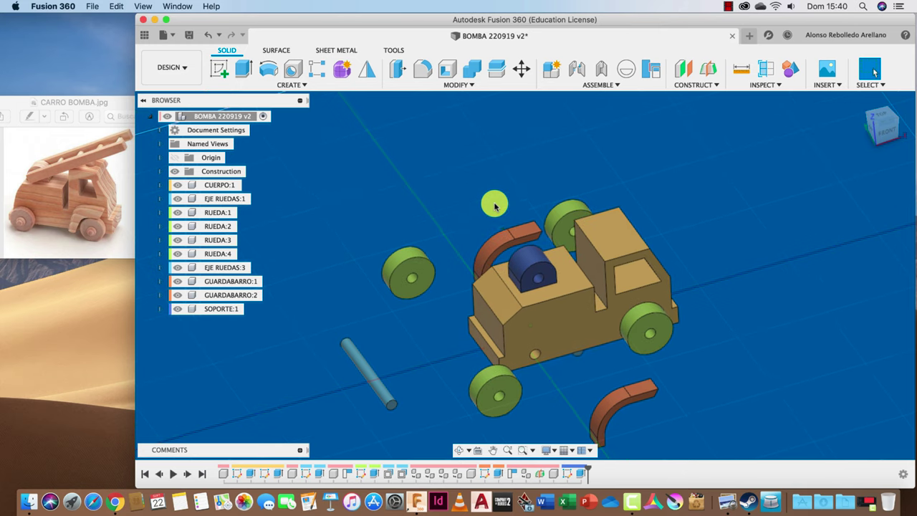
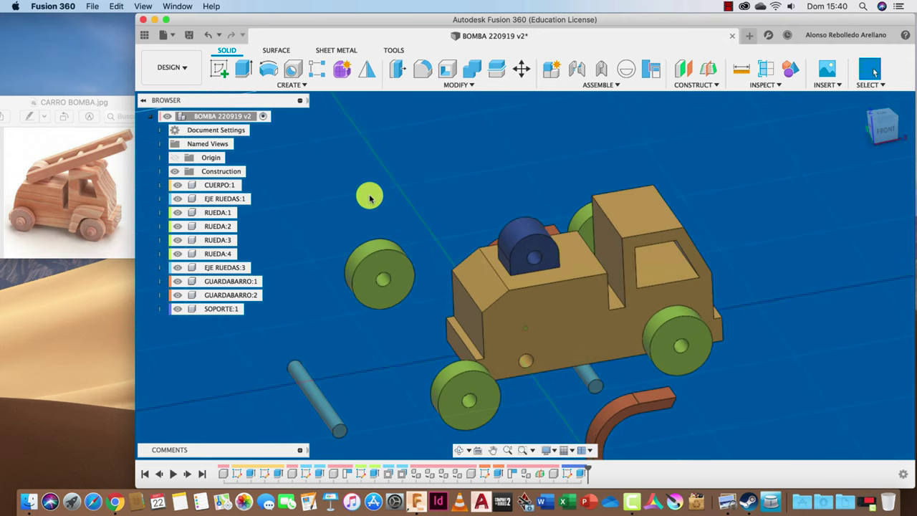
# Step: Add a new component named ESCALERA under the root and start a sketch in it
pyautogui.rightClick(247, 118)
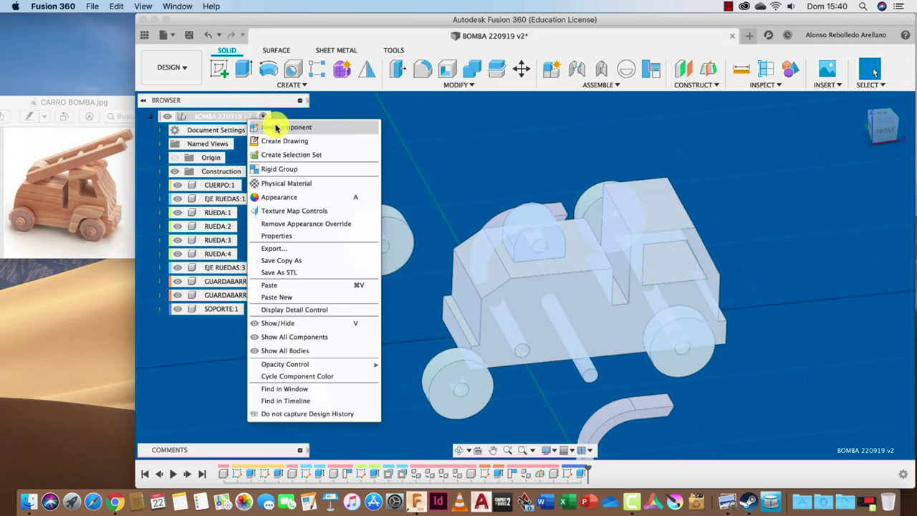
pyautogui.click(279, 127)
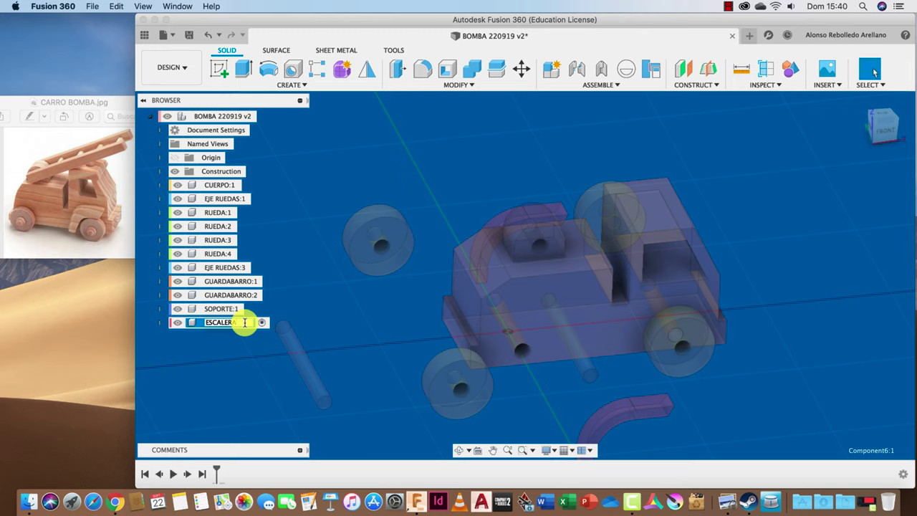
pyautogui.click(219, 69)
# Step: On the truck's side face, project the rounded support and add a small pivot circle at its centre
pyautogui.click(557, 242)
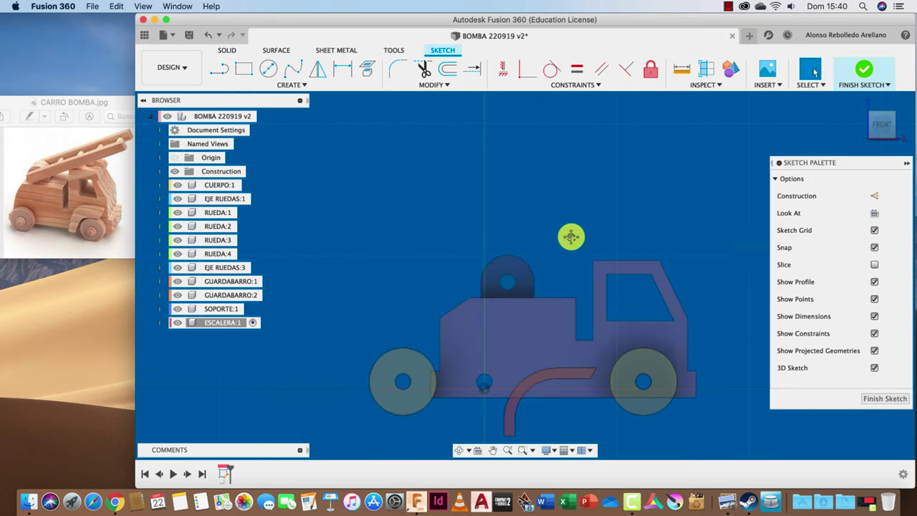
pyautogui.scroll(5, 522, 225)
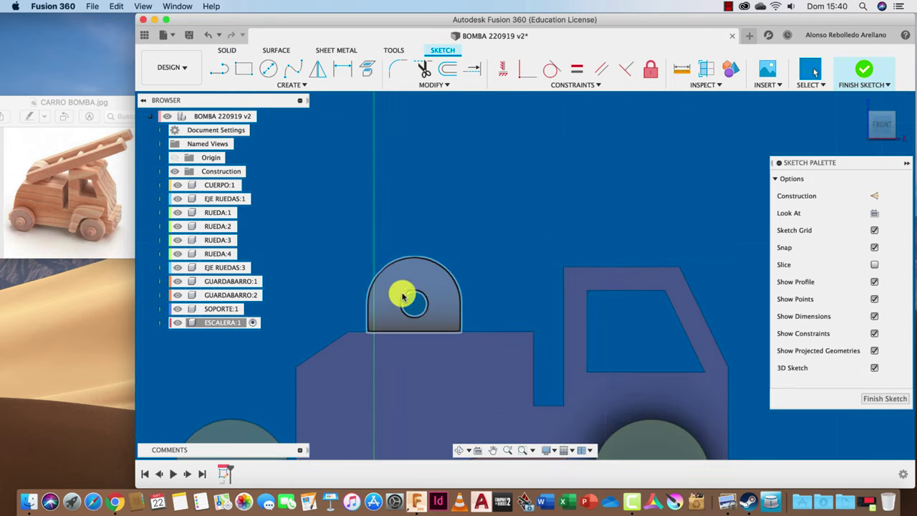
pyautogui.click(367, 69)
pyautogui.click(442, 292)
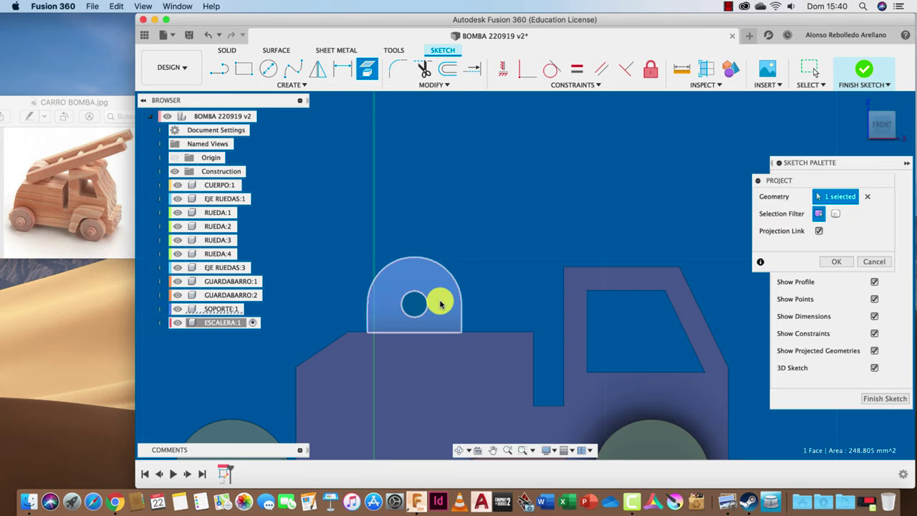
pyautogui.click(837, 263)
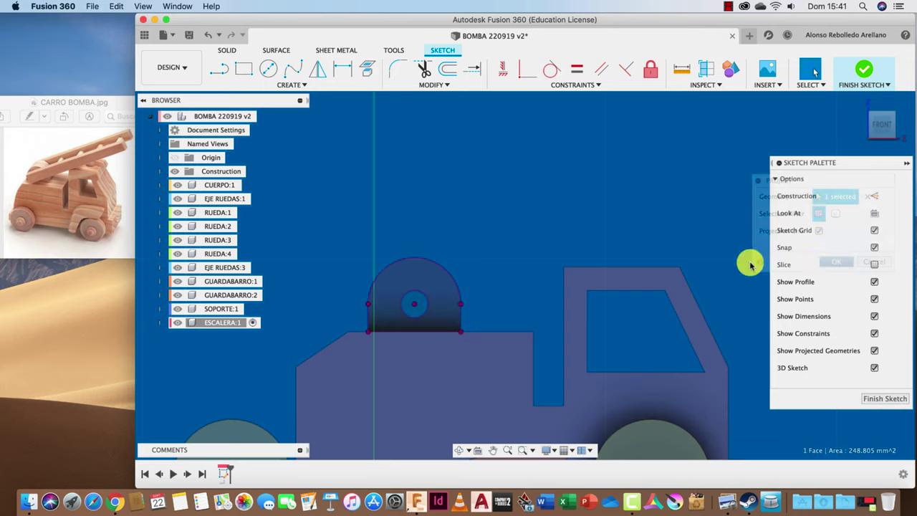
pyautogui.click(268, 68)
pyautogui.click(414, 305)
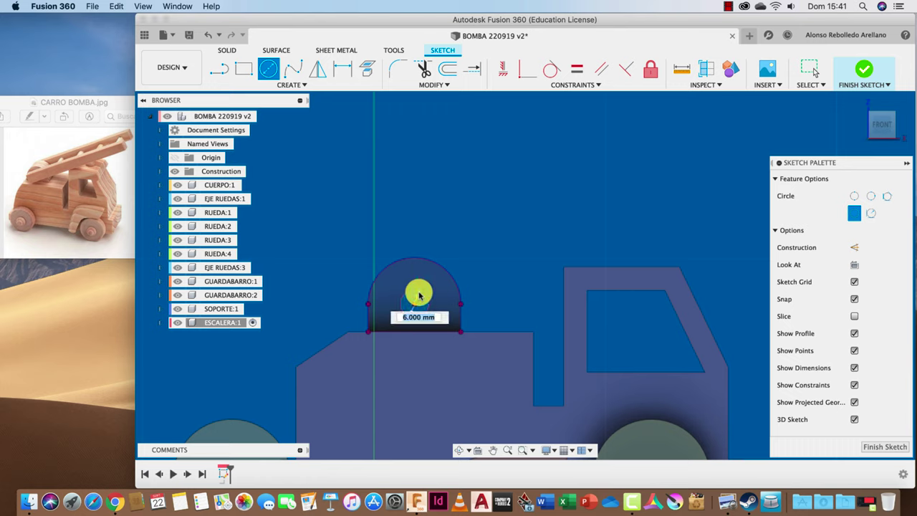
pyautogui.click(422, 296)
# Step: Draw a center-to-center slot from the pivot centre, 100 mm long and 10 mm wide
pyautogui.click(306, 85)
pyautogui.moveTo(266, 169)
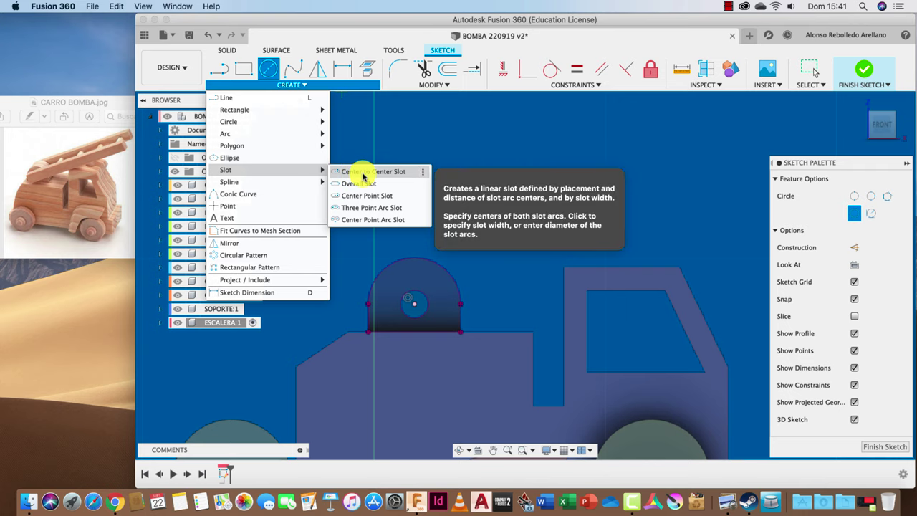
pyautogui.click(363, 174)
pyautogui.click(414, 306)
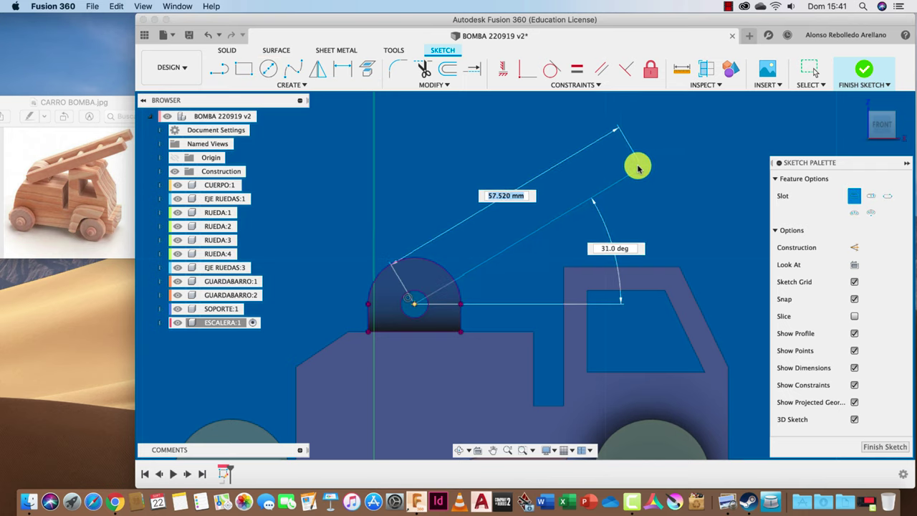
pyautogui.scroll(2, 628, 167)
pyautogui.scroll(-3, 628, 169)
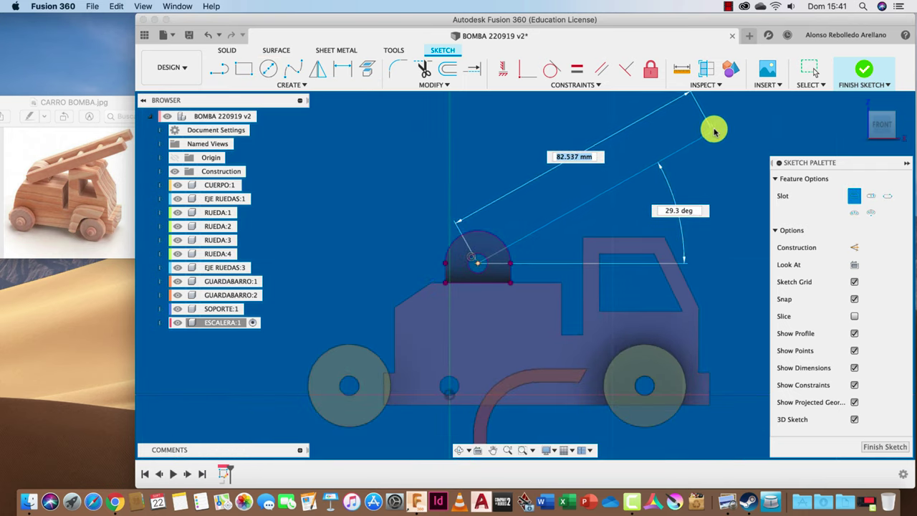
pyautogui.scroll(-1, 705, 136)
pyautogui.scroll(1, 719, 130)
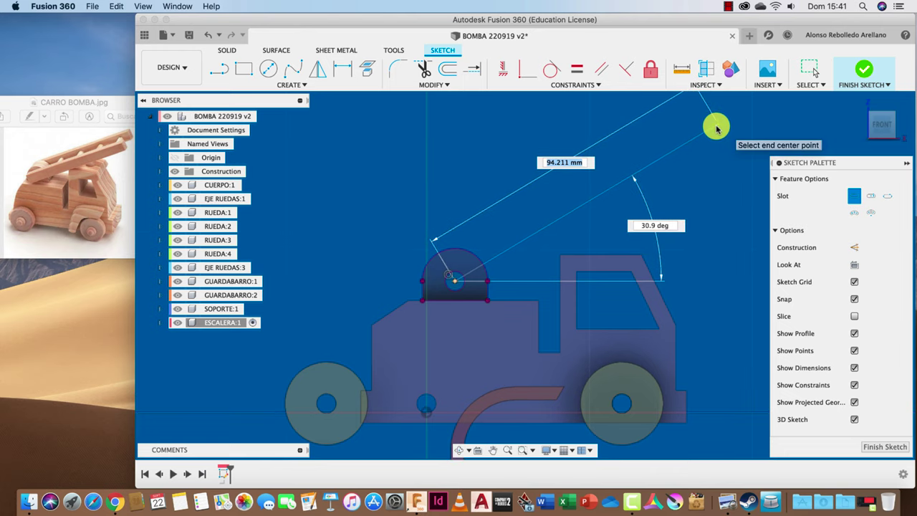
pyautogui.write('00')
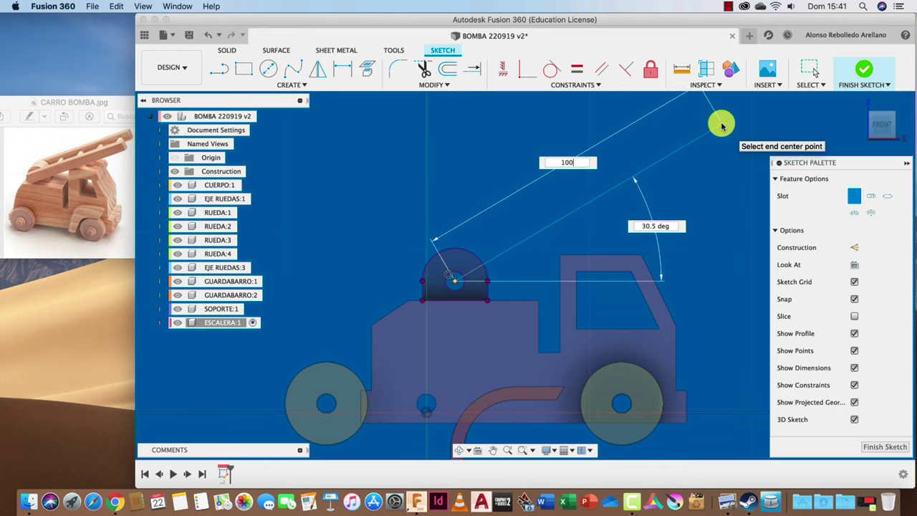
pyautogui.press('Tab')
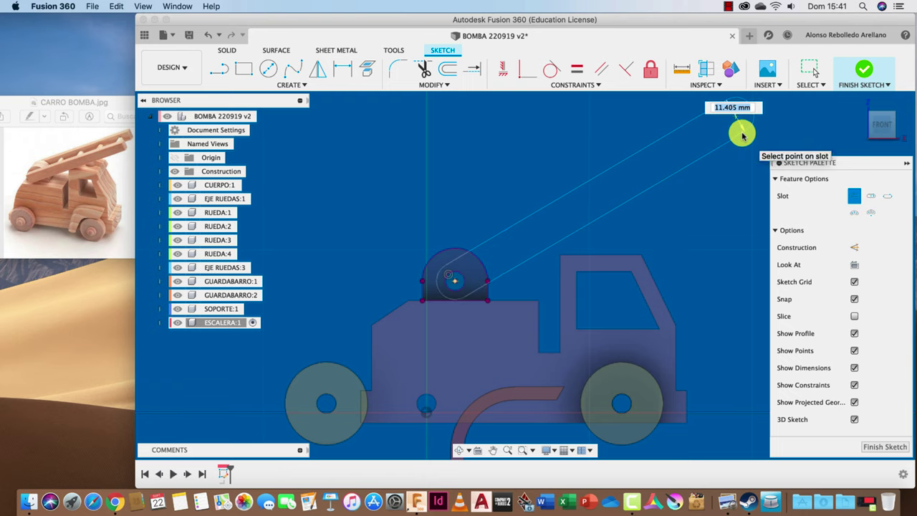
pyautogui.press('Tab')
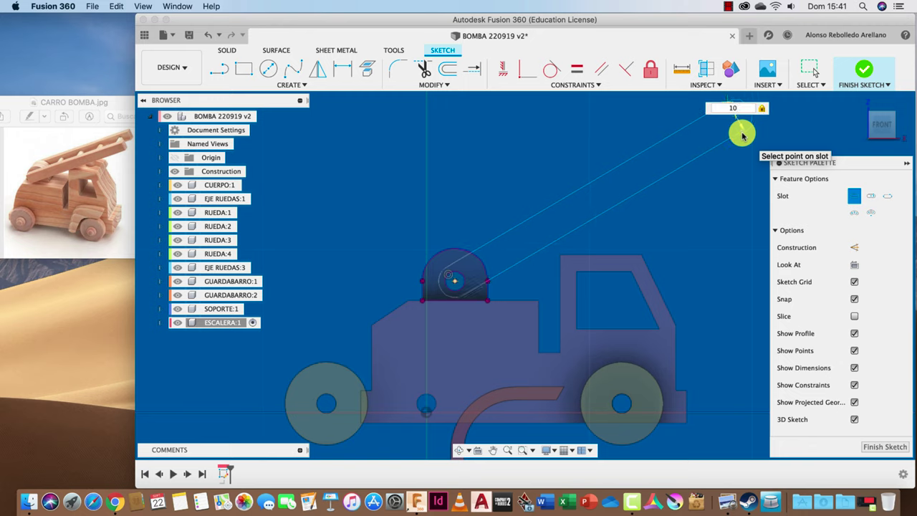
pyautogui.press('Return')
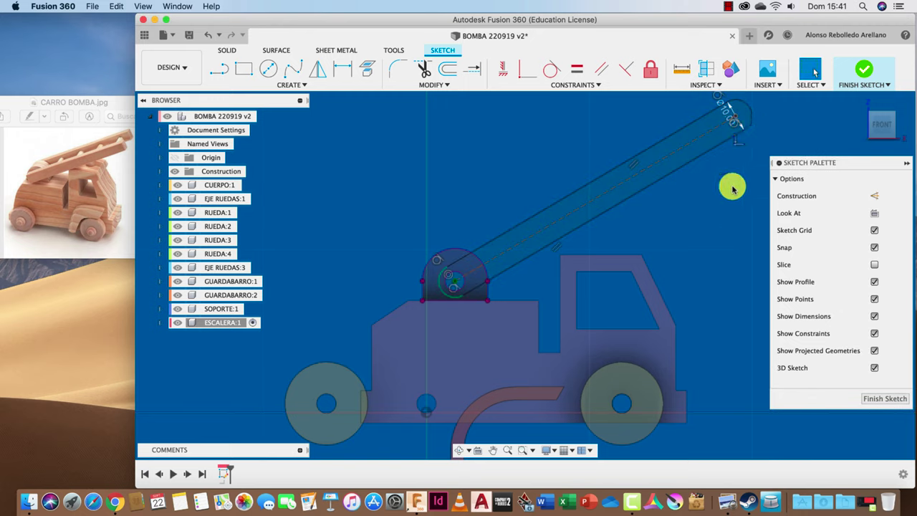
# Step: Extrude the slot and pivot profiles about 6 mm into a solid red rail
pyautogui.press('e')
pyautogui.click(627, 190)
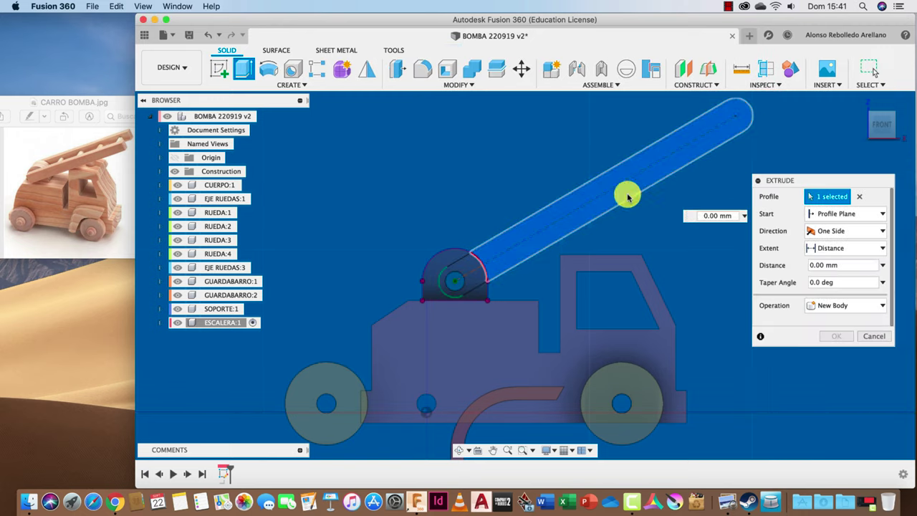
pyautogui.click(482, 276)
pyautogui.keyDown('shift'); pyautogui.moveTo(584, 265); pyautogui.dragTo(491, 312, button='middle'); pyautogui.keyUp('shift')
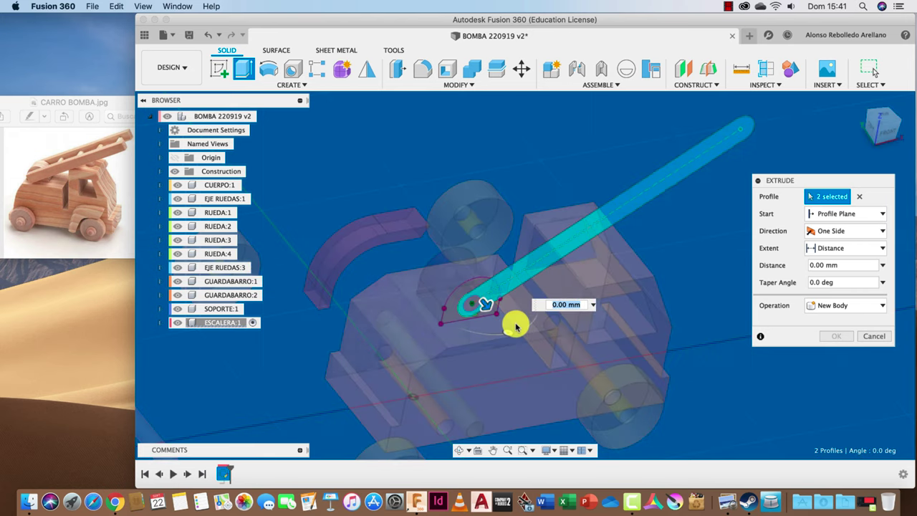
pyautogui.moveTo(491, 311); pyautogui.dragTo(707, 299)
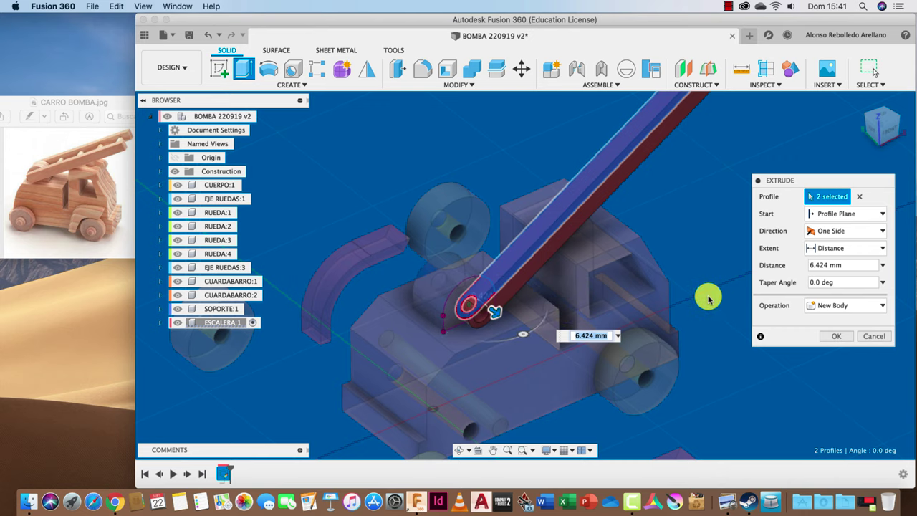
pyautogui.press('Return')
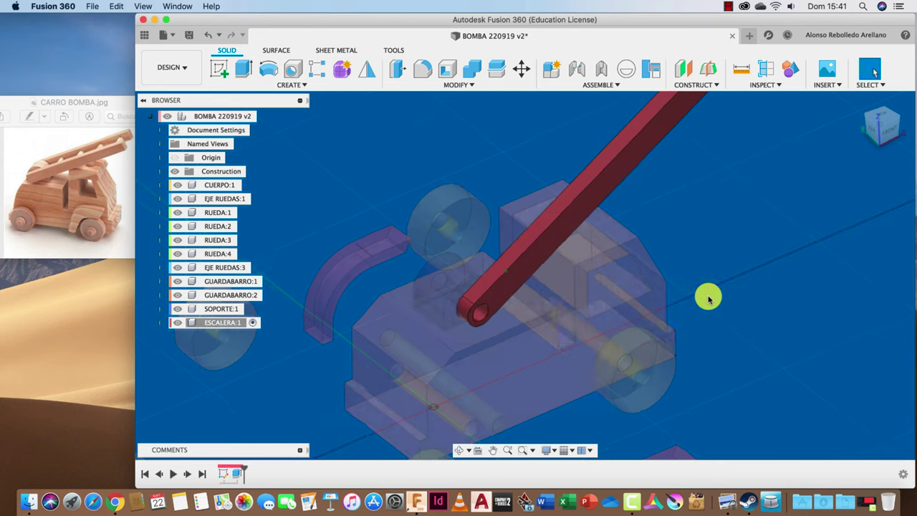
pyautogui.moveTo(708, 299)
pyautogui.keyDown('shift'); pyautogui.mouseDown(button='middle')
pyautogui.moveTo(366, 204)
pyautogui.moveTo(635, 205)
pyautogui.mouseUp(button='middle'); pyautogui.keyUp('shift')
# Step: Create a midplane between the two opposite faces of the rail
pyautogui.click(708, 68)
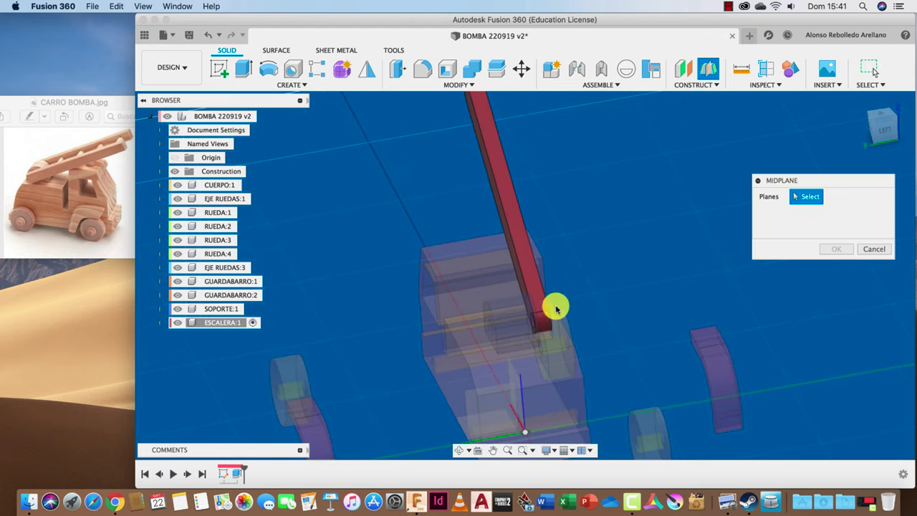
pyautogui.click(500, 344)
pyautogui.keyDown('shift'); pyautogui.moveTo(500, 344); pyautogui.dragTo(533, 340, button='middle'); pyautogui.keyUp('shift')
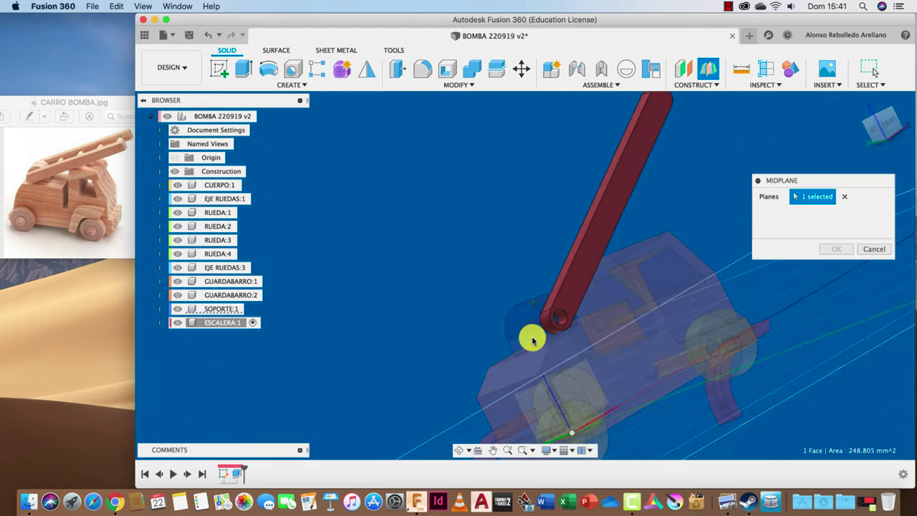
pyautogui.click(541, 338)
pyautogui.click(836, 250)
pyautogui.moveTo(835, 250)
pyautogui.keyDown('shift'); pyautogui.mouseDown(button='middle')
pyautogui.moveTo(412, 260)
pyautogui.moveTo(351, 148)
pyautogui.moveTo(309, 122)
pyautogui.mouseUp(button='middle'); pyautogui.keyUp('shift')
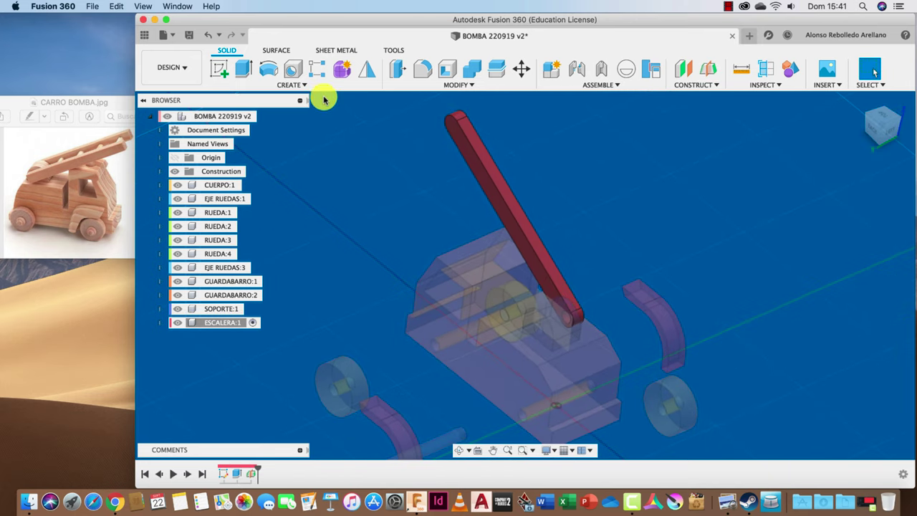
# Step: Mirror the ESCALERA:1 component across the plane using the Components pattern type
pyautogui.click(371, 72)
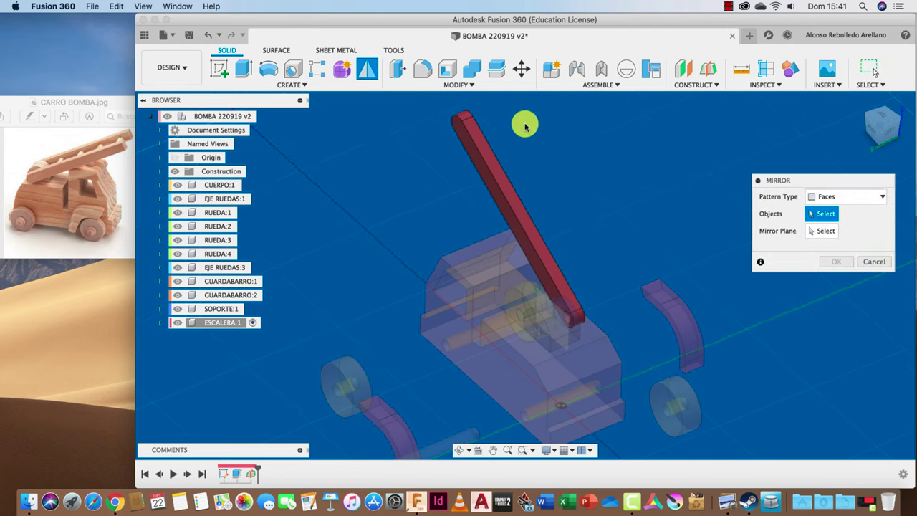
pyautogui.click(835, 196)
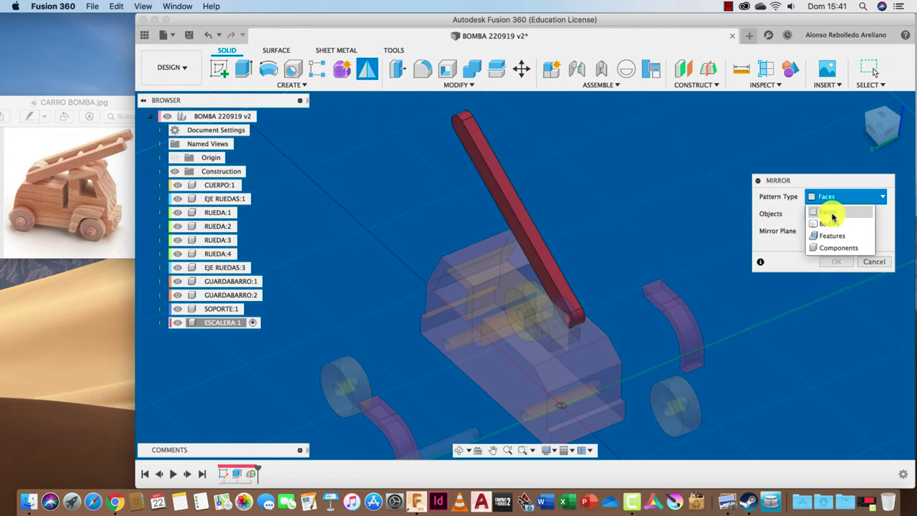
pyautogui.click(837, 247)
pyautogui.click(489, 179)
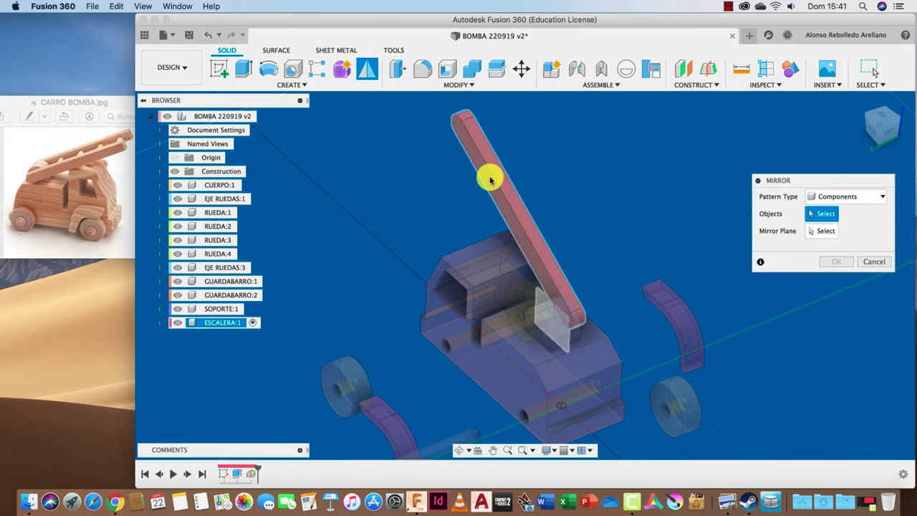
pyautogui.click(490, 179)
pyautogui.click(816, 232)
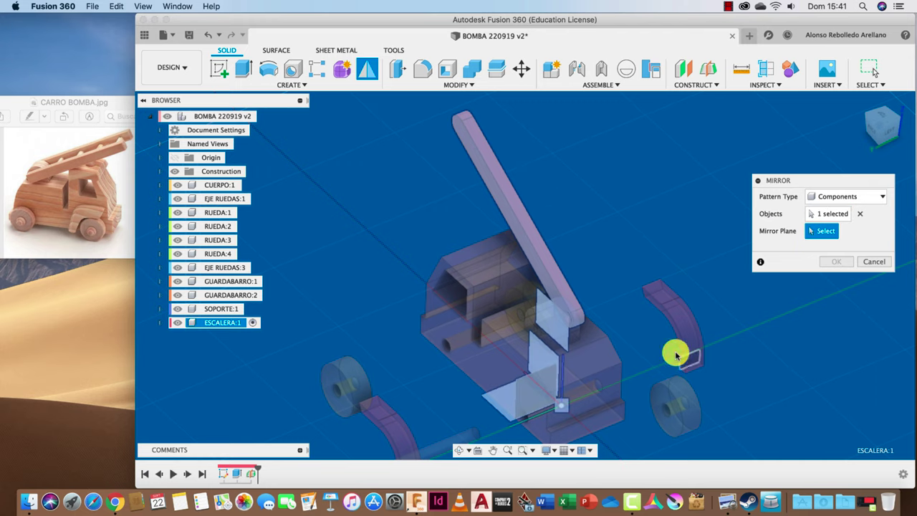
pyautogui.click(566, 338)
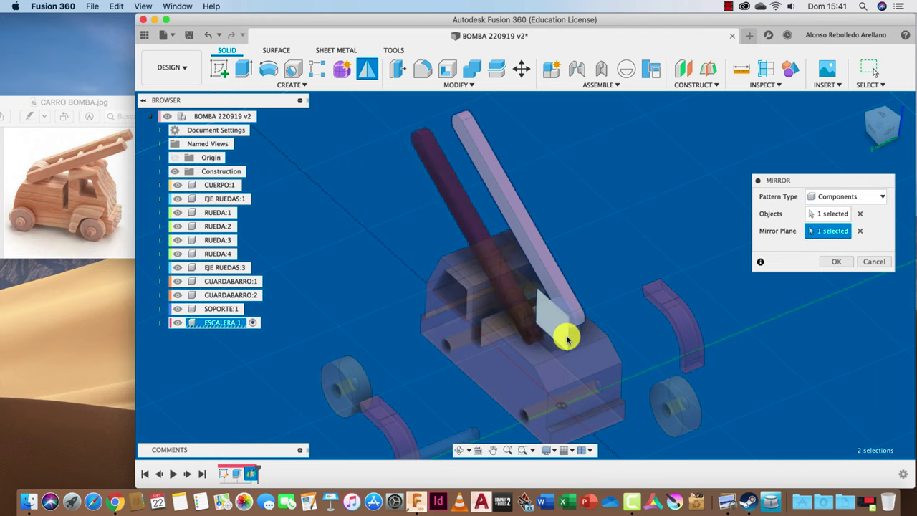
pyautogui.click(835, 261)
pyautogui.keyDown('shift'); pyautogui.moveTo(774, 285); pyautogui.dragTo(357, 288, button='middle'); pyautogui.keyUp('shift')
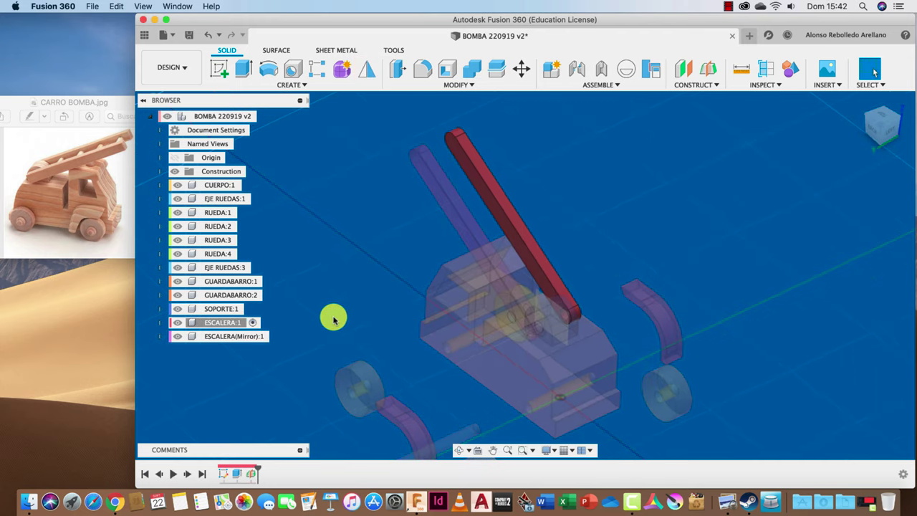
pyautogui.moveTo(234, 336)
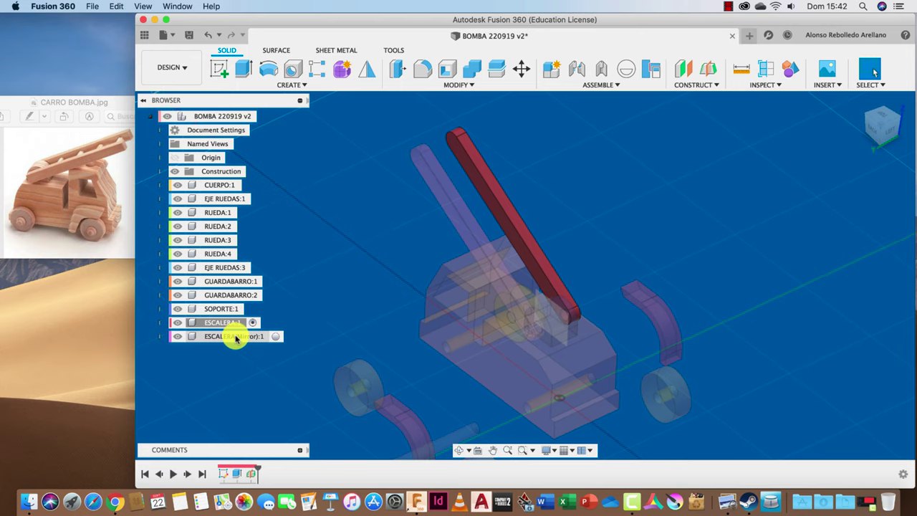
# Step: Activate the root assembly and delete the ESCALERA(Mirror):1 copy
pyautogui.click(263, 116)
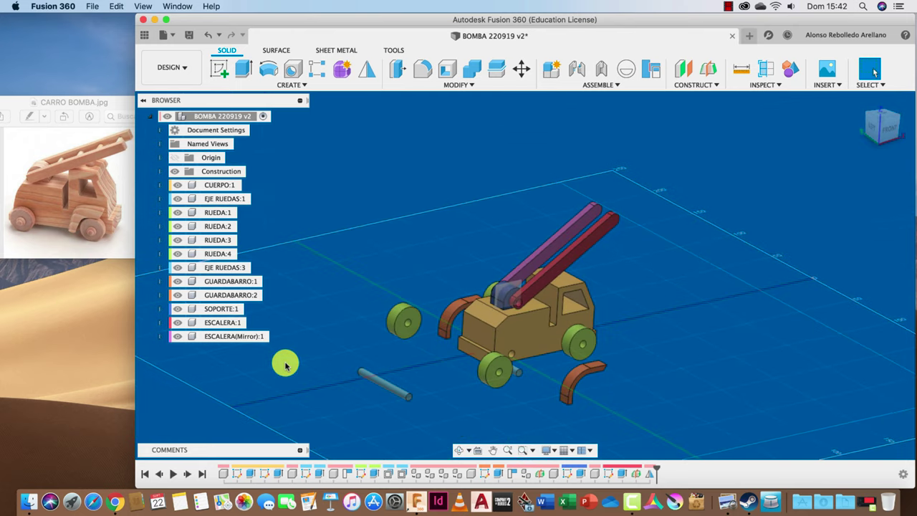
pyautogui.click(234, 324)
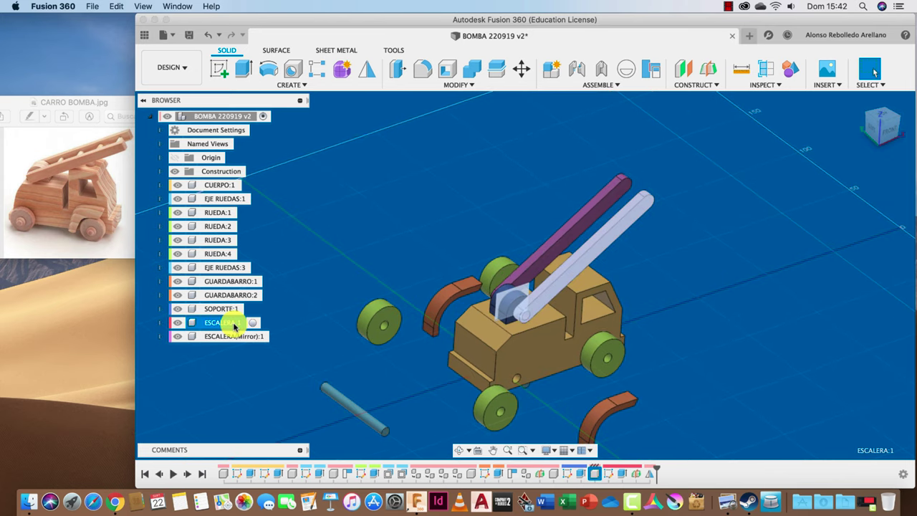
pyautogui.click(237, 337)
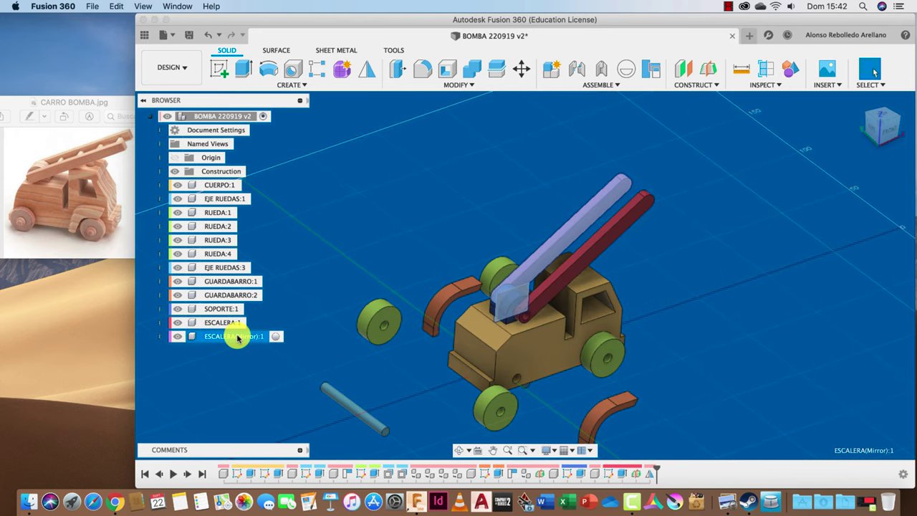
pyautogui.rightClick(238, 338)
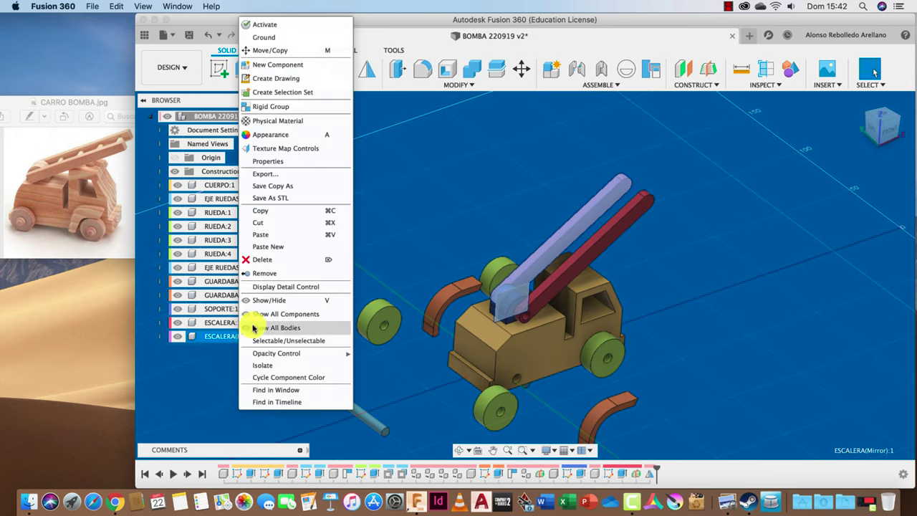
pyautogui.click(256, 258)
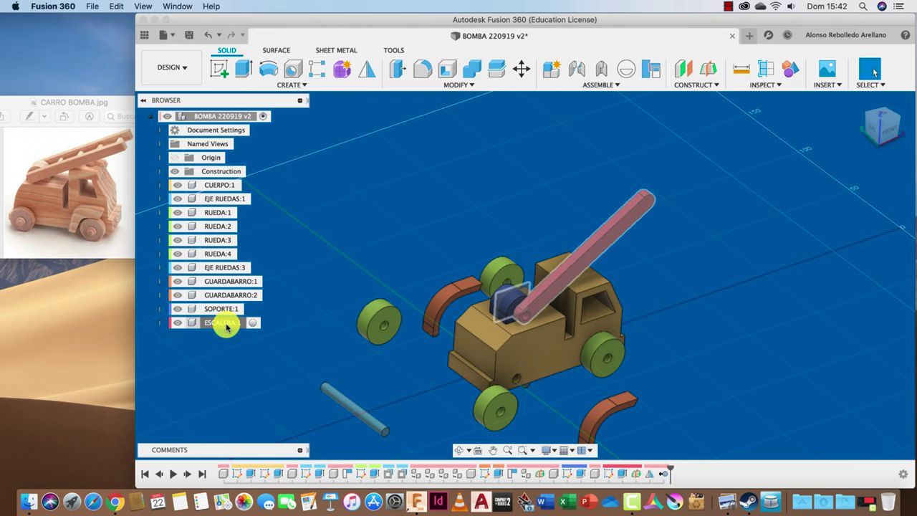
# Step: Activate ESCALERA:1 for editing and start a new sketch in it
pyautogui.click(253, 322)
pyautogui.keyDown('shift'); pyautogui.hscroll(-5, 367, 238); pyautogui.keyUp('shift')
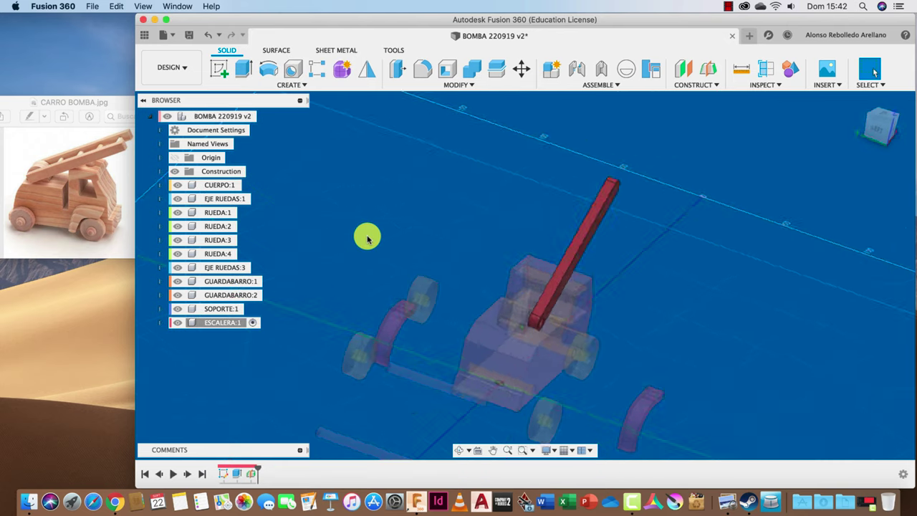
pyautogui.keyDown('shift'); pyautogui.hscroll(-5, 367, 238); pyautogui.keyUp('shift')
pyautogui.keyDown('shift'); pyautogui.hscroll(-5, 367, 238); pyautogui.keyUp('shift')
pyautogui.click(222, 69)
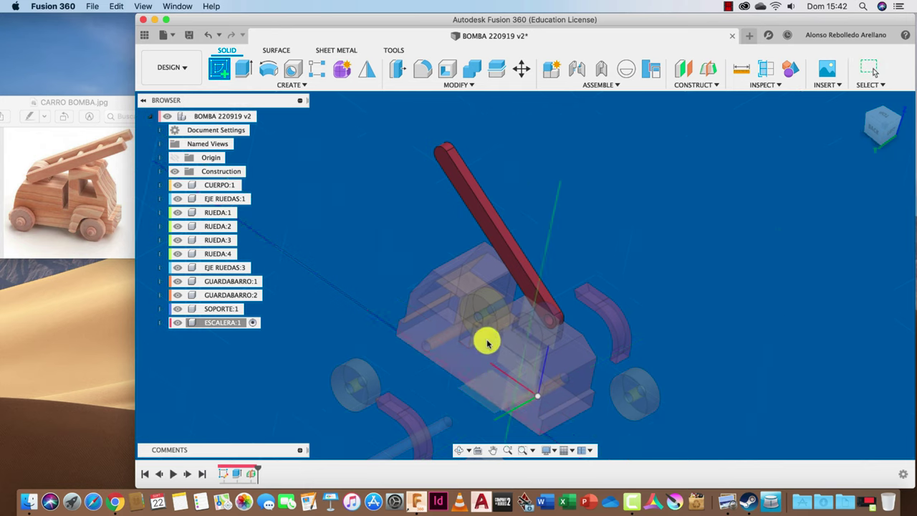
# Step: Sketch on the rail's side face and project the rail outline into it
pyautogui.click(525, 318)
pyautogui.scroll(2, 599, 262)
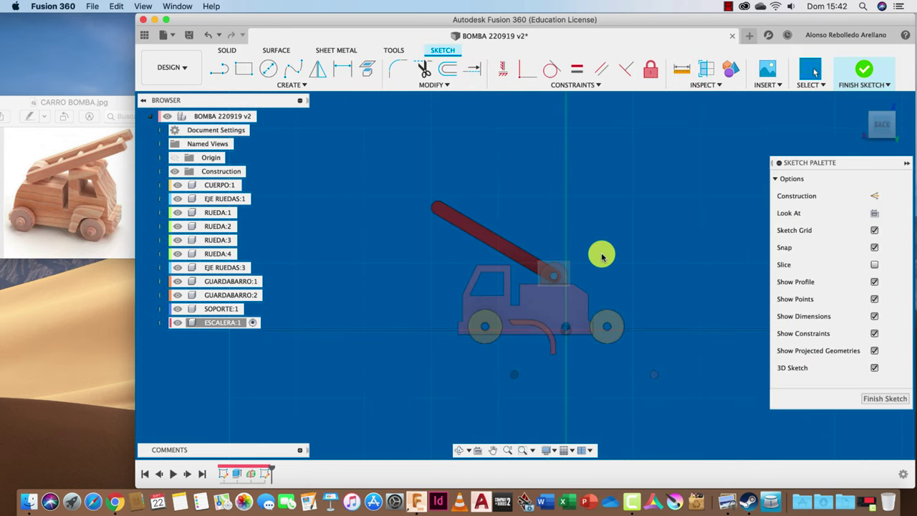
pyautogui.scroll(3, 599, 252)
pyautogui.scroll(2, 599, 252)
pyautogui.click(368, 69)
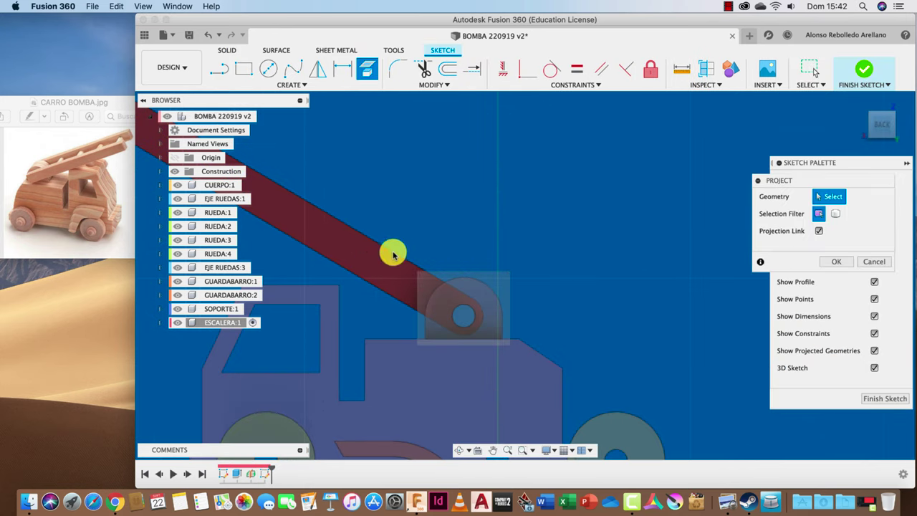
pyautogui.click(385, 262)
pyautogui.moveTo(483, 215); pyautogui.dragTo(597, 220, button='middle')
pyautogui.scroll(-2, 597, 220)
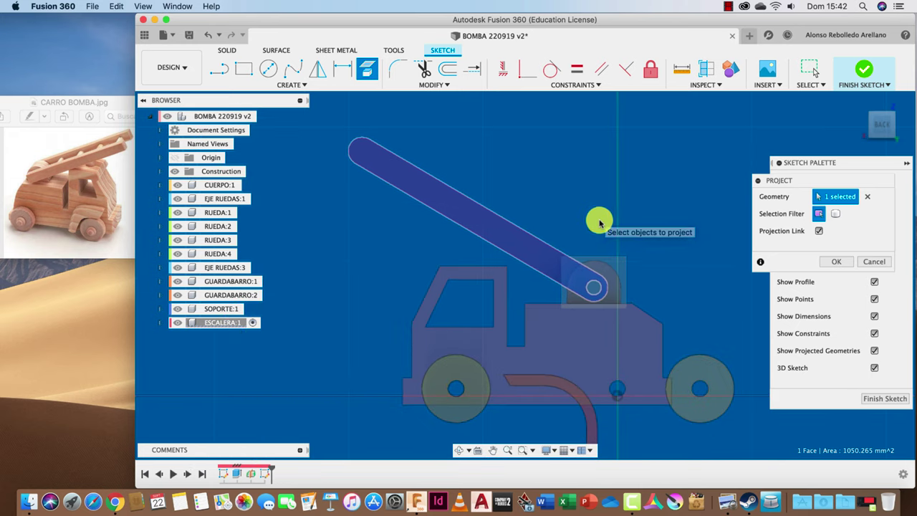
pyautogui.click(847, 265)
pyautogui.keyDown('shift'); pyautogui.moveTo(749, 272); pyautogui.dragTo(678, 273, button='middle'); pyautogui.keyUp('shift')
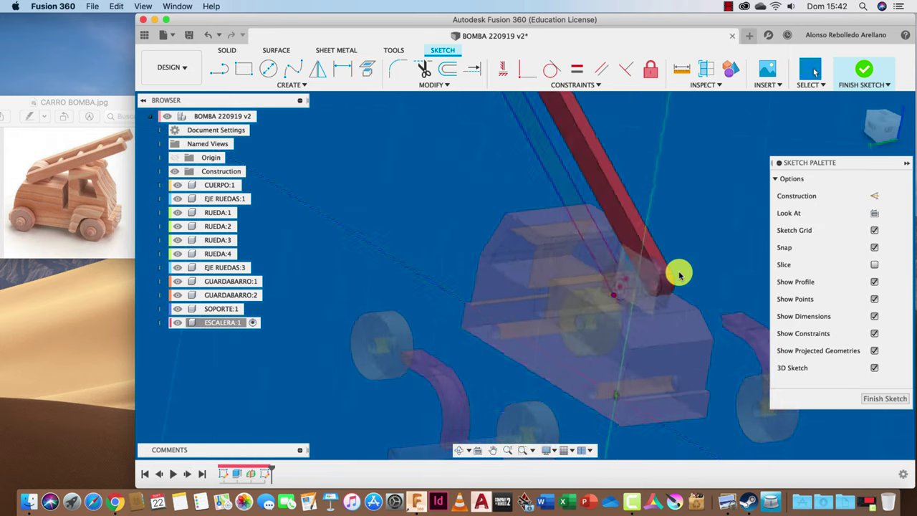
# Step: Extrude both projected profiles 6 mm as a new body to form the second rail
pyautogui.press('e')
pyautogui.click(596, 256)
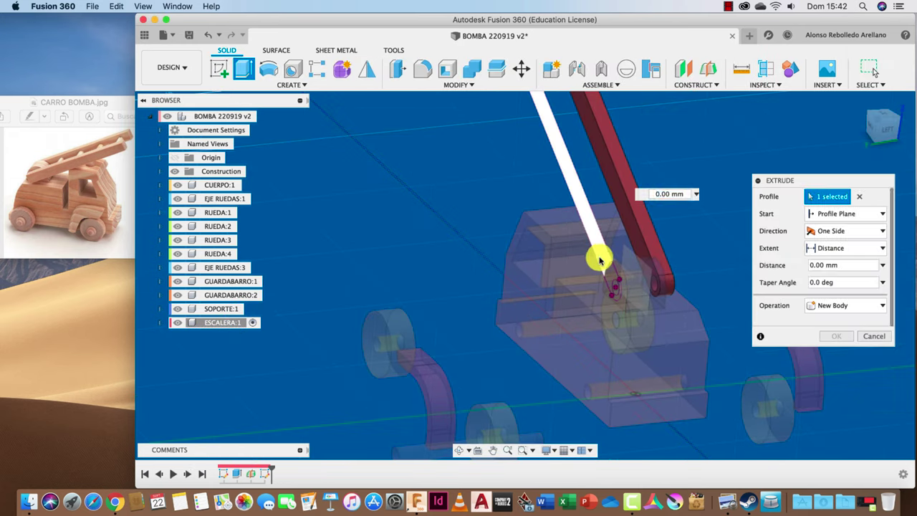
pyautogui.click(600, 274)
pyautogui.moveTo(604, 280); pyautogui.dragTo(594, 288)
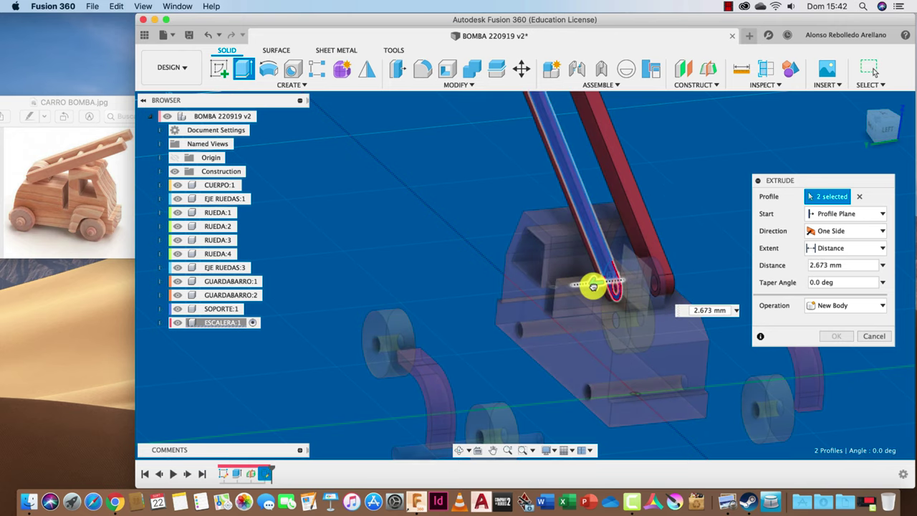
pyautogui.press('Return')
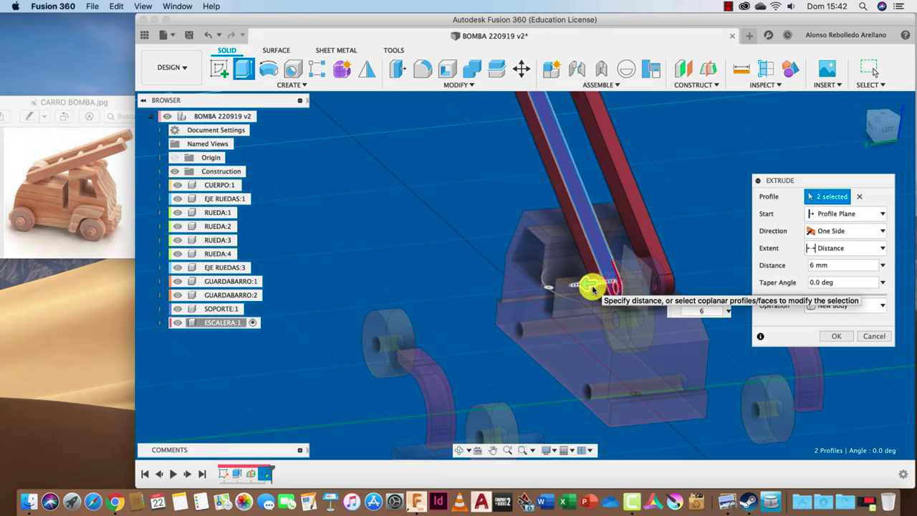
pyautogui.keyDown('shift'); pyautogui.moveTo(594, 287); pyautogui.dragTo(816, 354, button='middle'); pyautogui.keyUp('shift')
pyautogui.click(834, 339)
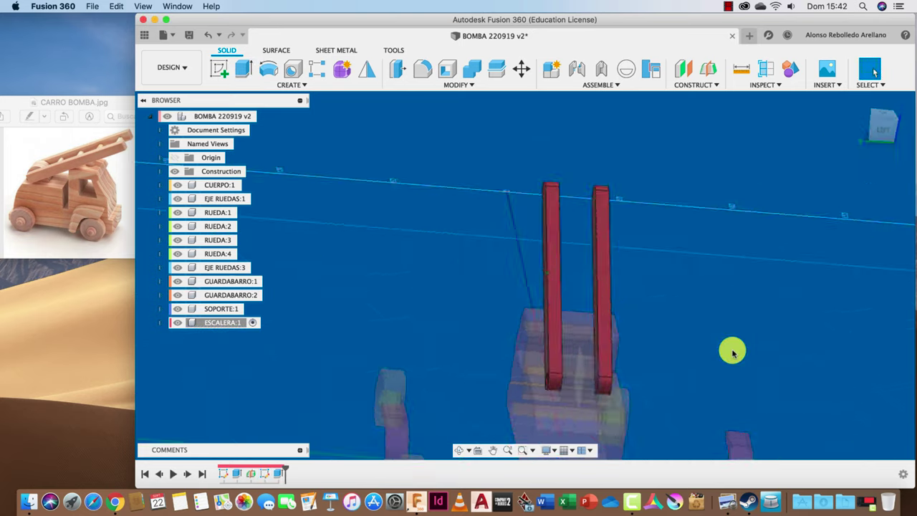
pyautogui.scroll(5, 733, 351)
pyautogui.moveTo(733, 351)
pyautogui.keyDown('shift'); pyautogui.mouseDown(button='middle')
pyautogui.moveTo(741, 336)
pyautogui.moveTo(695, 337)
pyautogui.moveTo(674, 287)
pyautogui.mouseUp(button='middle'); pyautogui.keyUp('shift')
pyautogui.click(674, 287)
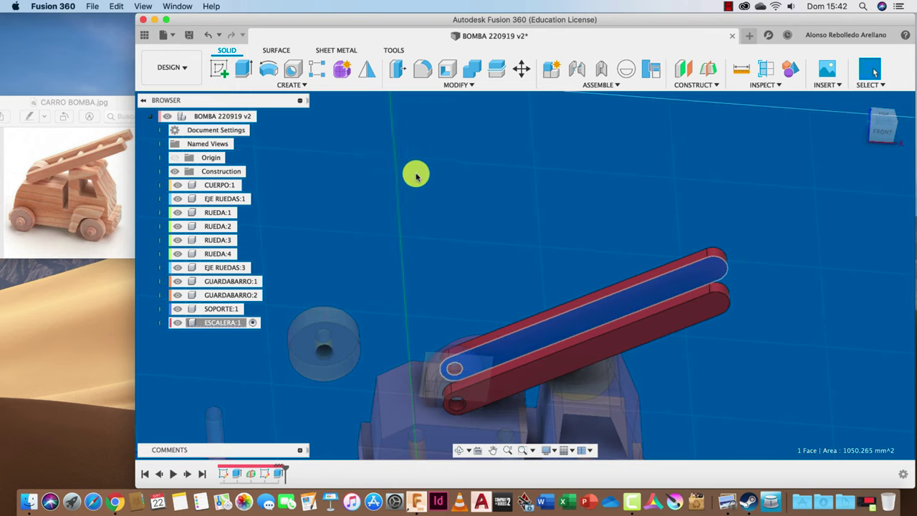
# Step: On the rail face, draw a lengthwise centreline from the rail's upper end to its pivot
pyautogui.click(220, 68)
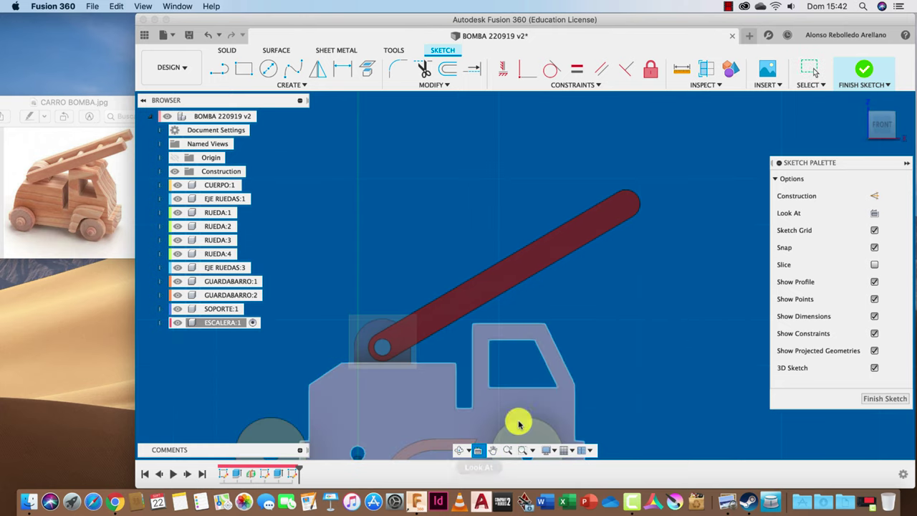
pyautogui.moveTo(559, 393)
pyautogui.keyDown('shift'); pyautogui.mouseDown(button='middle')
pyautogui.moveTo(576, 348)
pyautogui.moveTo(580, 375)
pyautogui.mouseUp(button='middle'); pyautogui.keyUp('shift')
pyautogui.click(586, 399)
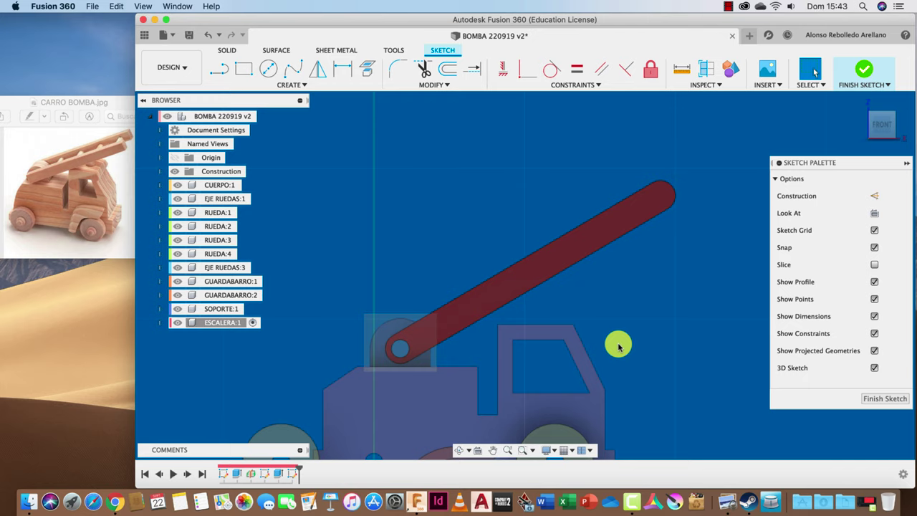
pyautogui.click(219, 68)
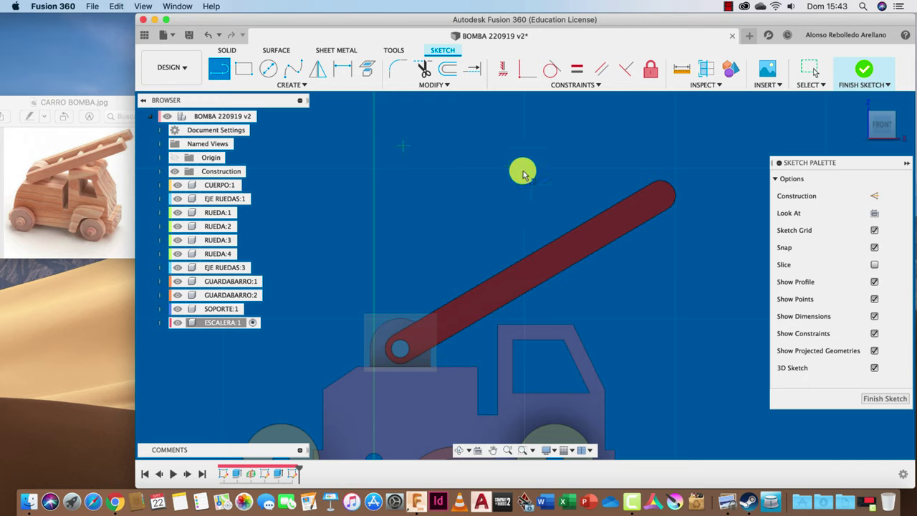
pyautogui.click(874, 265)
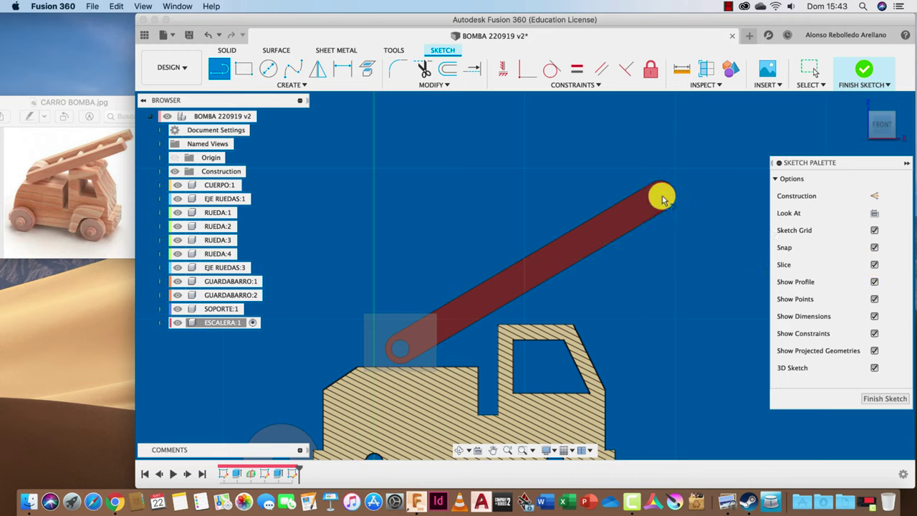
pyautogui.click(400, 350)
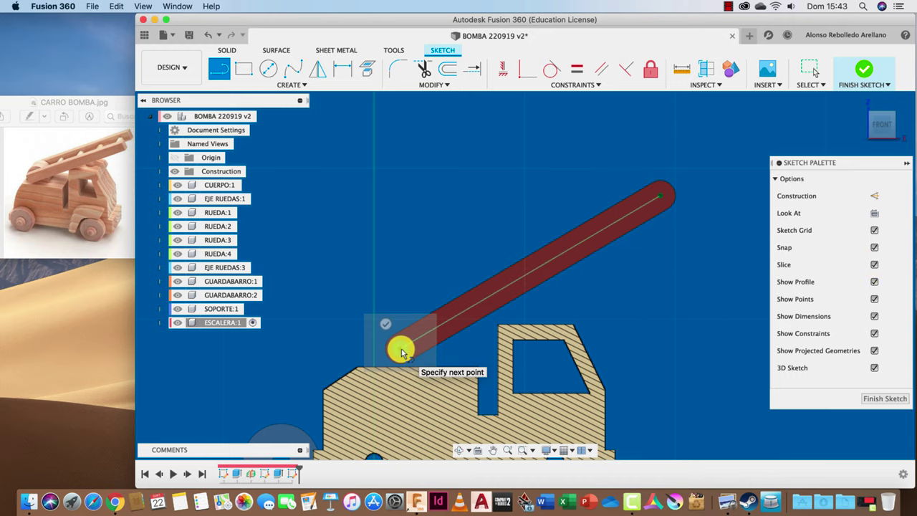
pyautogui.press('Escape')
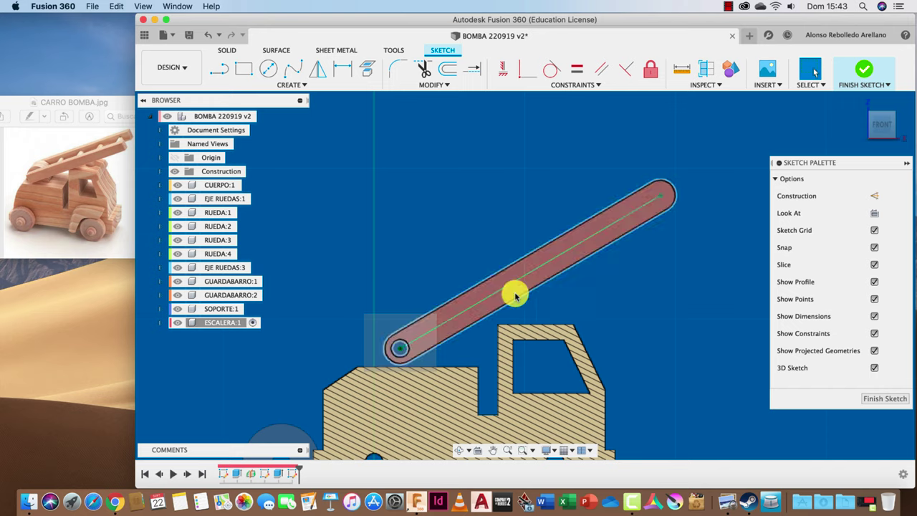
# Step: Add a 6 mm diameter circle at the upper end of the centreline
pyautogui.click(268, 69)
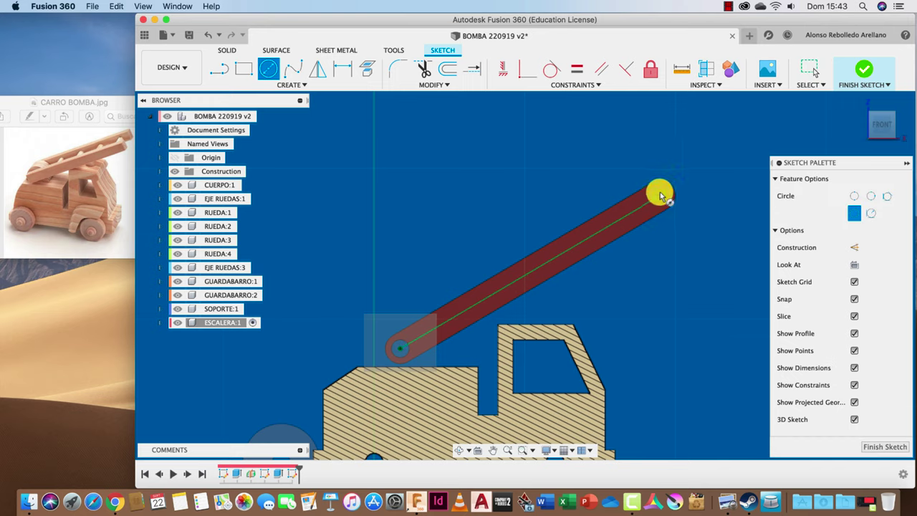
pyautogui.click(628, 214)
pyautogui.write('6')
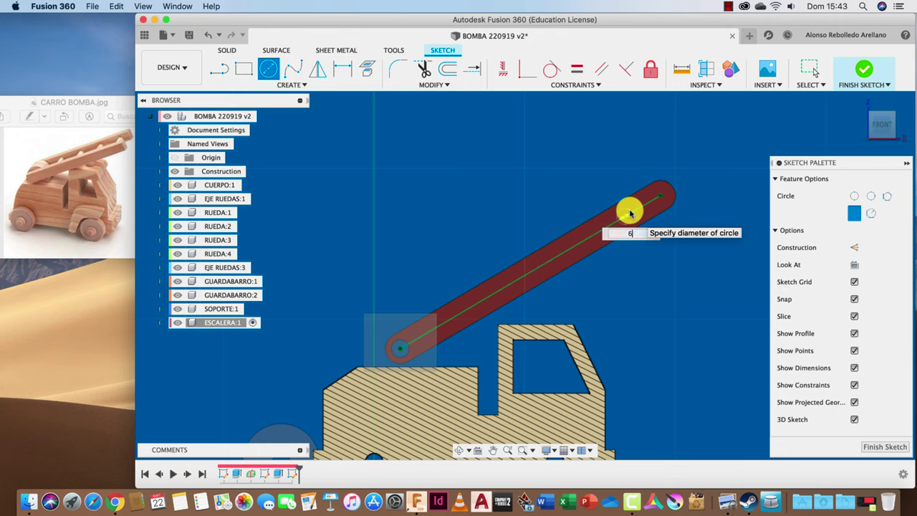
pyautogui.press('Return')
pyautogui.press('Escape')
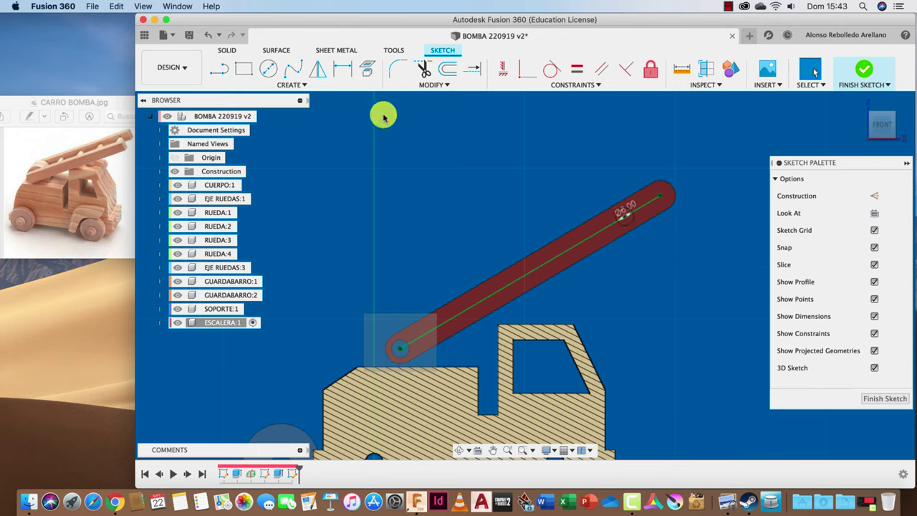
# Step: Rectangular-pattern the 6 mm circle along the centreline with 65 mm distance and quantity 5
pyautogui.click(294, 84)
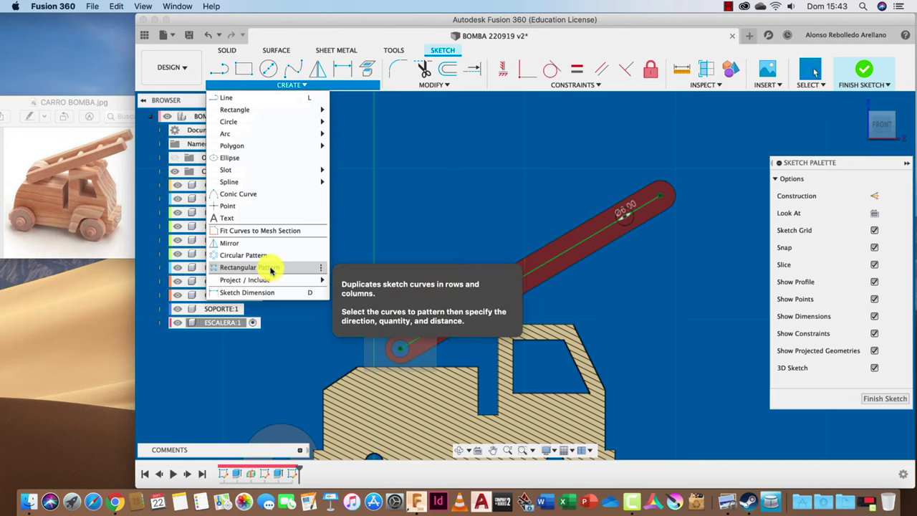
pyautogui.click(271, 268)
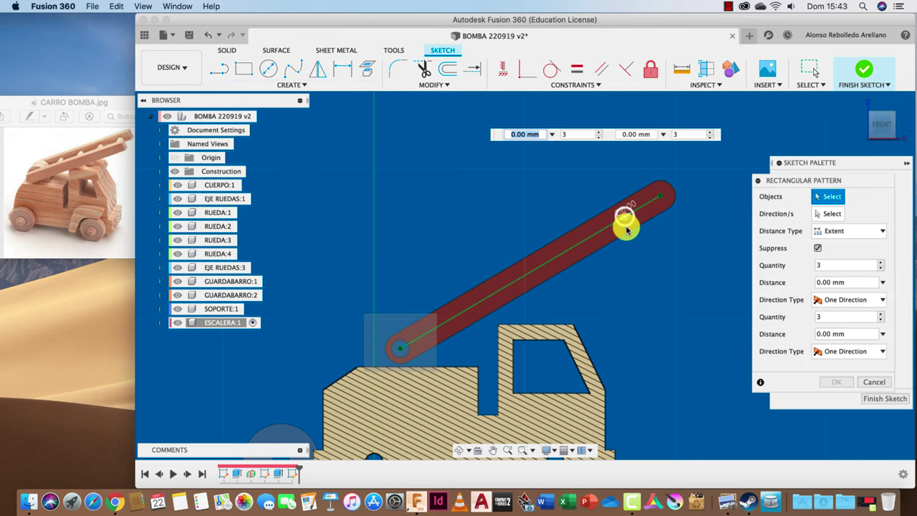
pyautogui.click(623, 219)
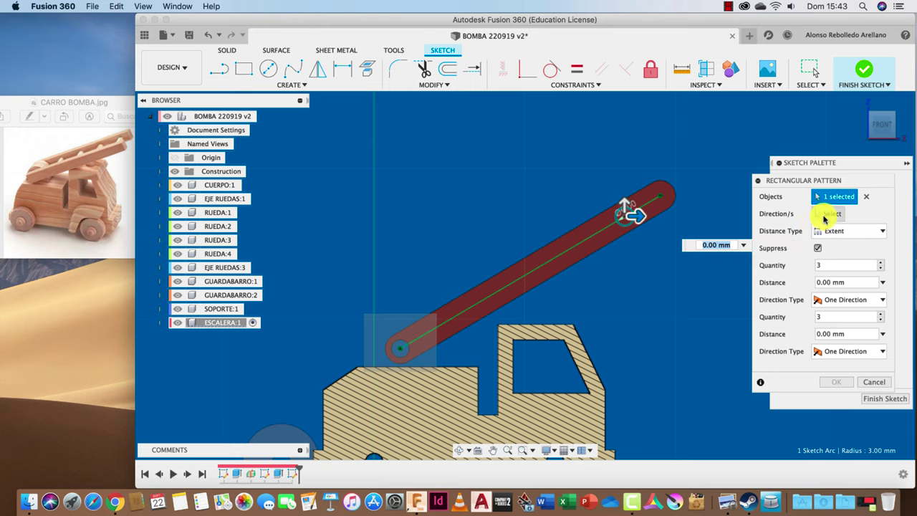
pyautogui.click(824, 215)
pyautogui.click(602, 229)
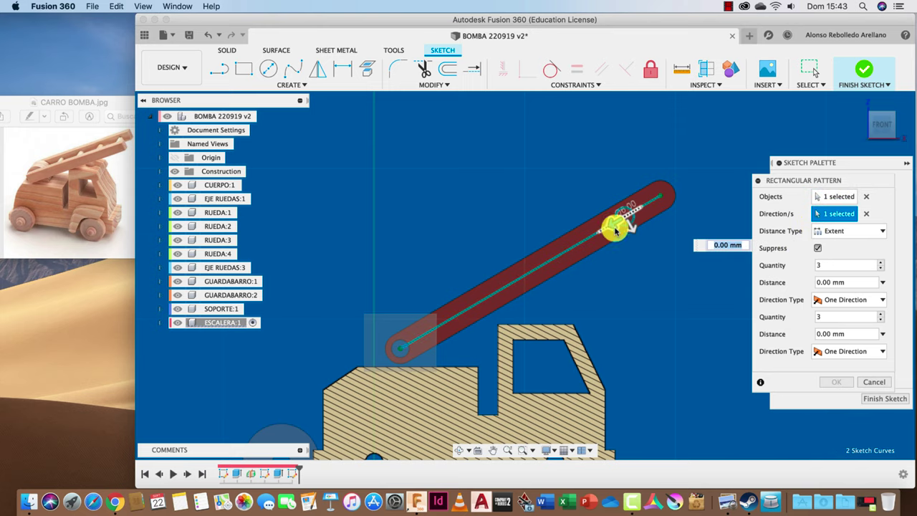
pyautogui.moveTo(615, 229); pyautogui.dragTo(436, 318)
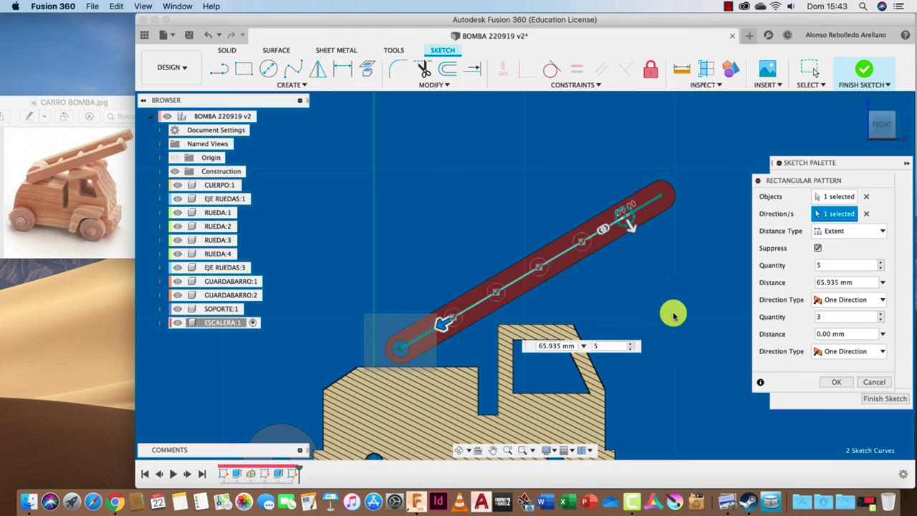
pyautogui.moveTo(575, 346); pyautogui.dragTo(536, 347)
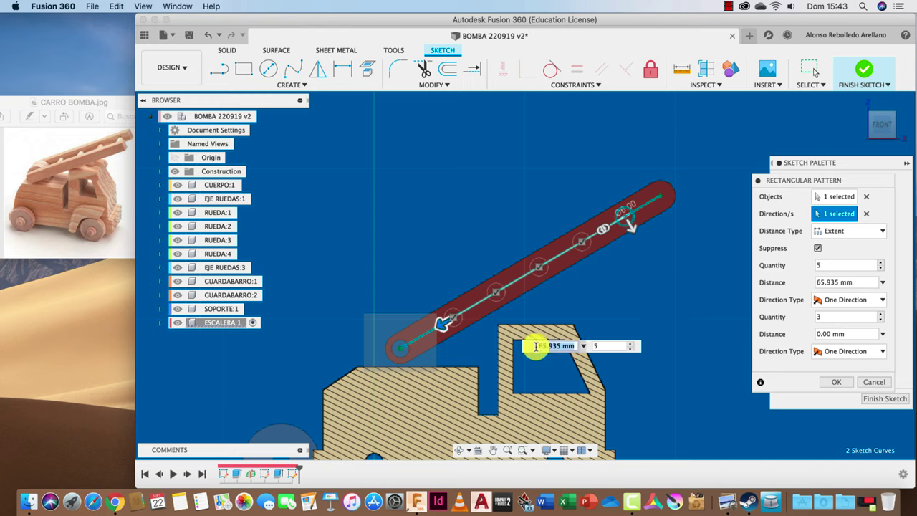
pyautogui.write('65')
pyautogui.press('Return')
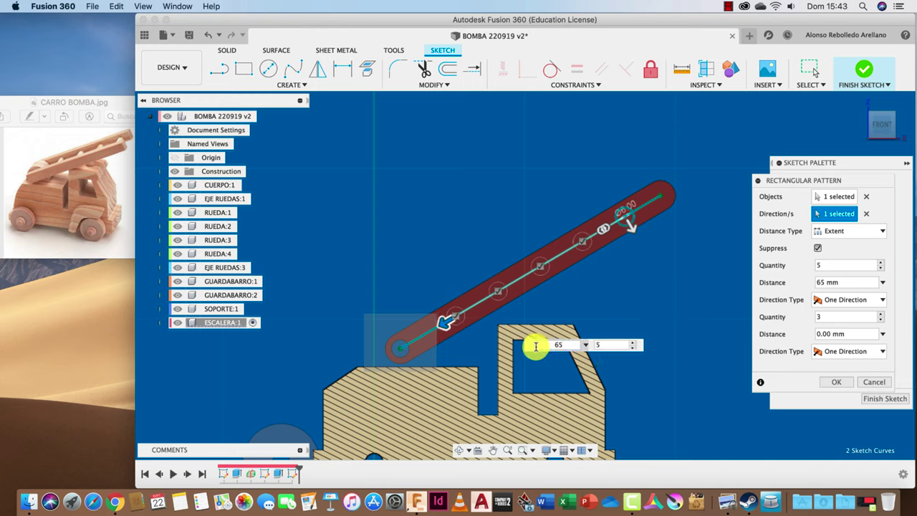
pyautogui.moveTo(443, 323)
pyautogui.mouseDown()
pyautogui.moveTo(385, 356)
pyautogui.moveTo(426, 338)
pyautogui.moveTo(499, 333)
pyautogui.mouseUp()
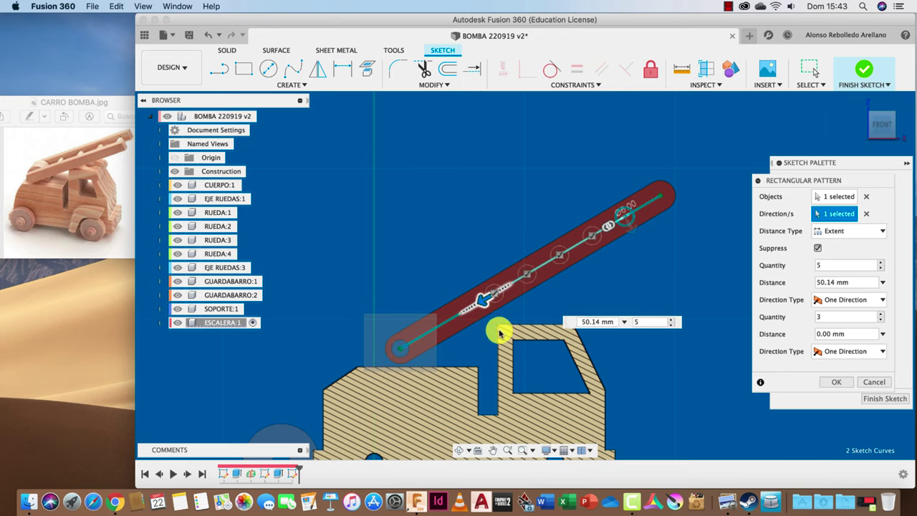
pyautogui.click(682, 70)
# Step: Confirm the centreline measures 100 mm and begin a new rectangular pattern of the circle
pyautogui.click(652, 203)
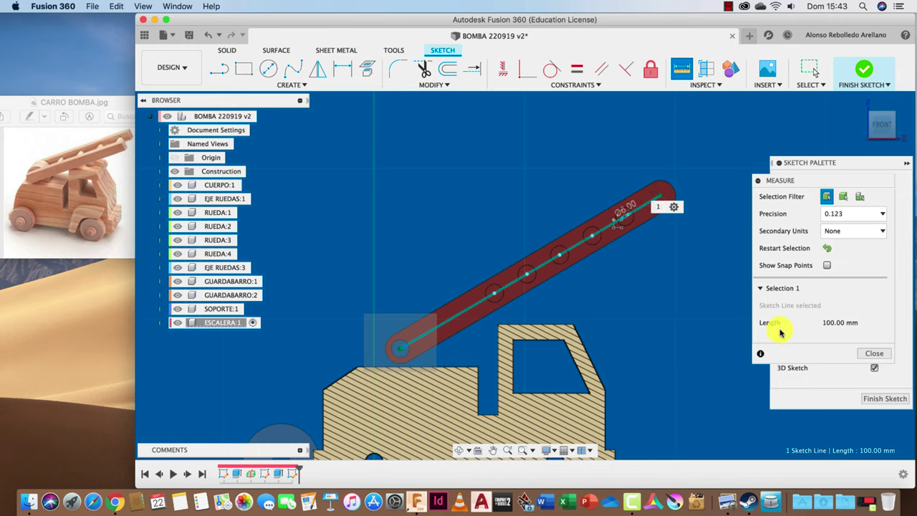
pyautogui.click(875, 353)
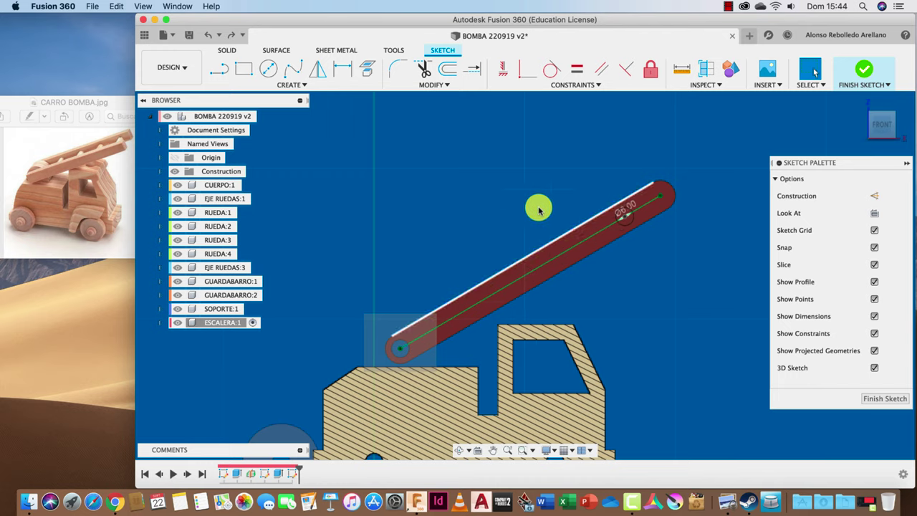
pyautogui.click(292, 85)
pyautogui.click(262, 268)
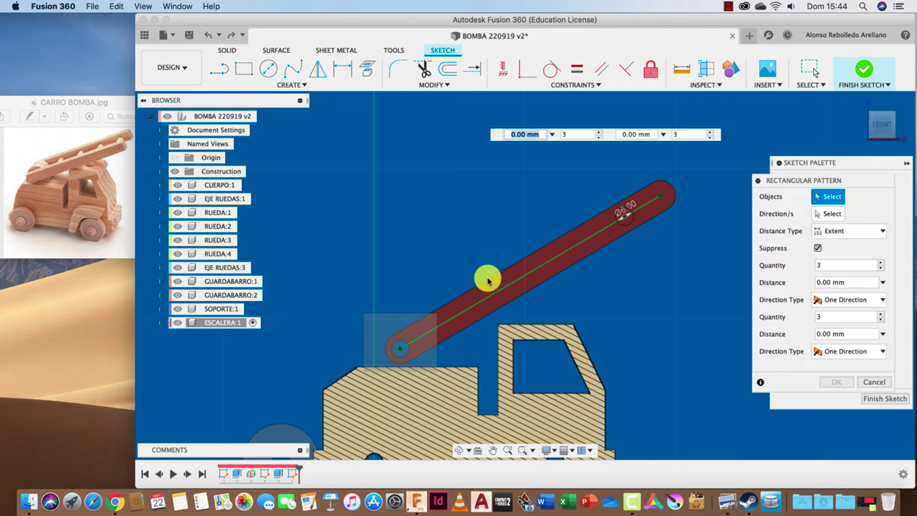
pyautogui.click(624, 227)
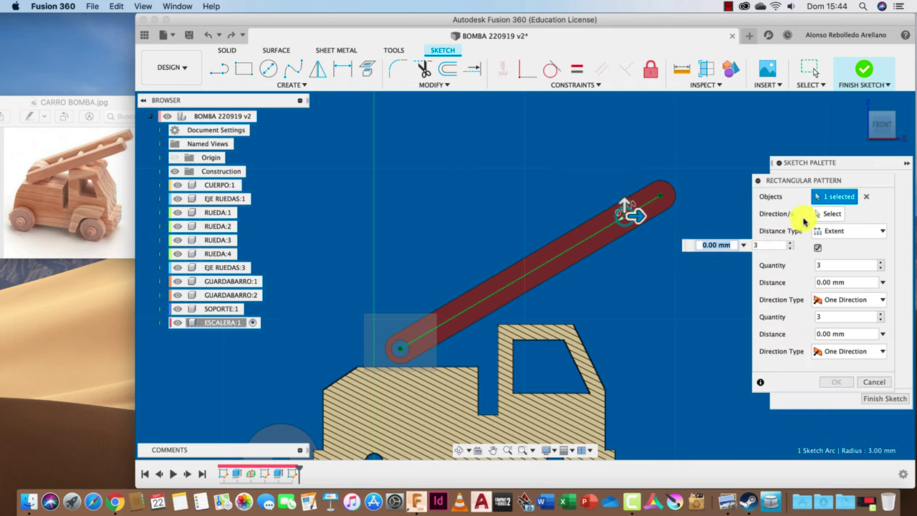
# Step: Pattern five 6 mm circles along the centreline over 86.5 mm and commit it
pyautogui.click(809, 216)
pyautogui.click(587, 239)
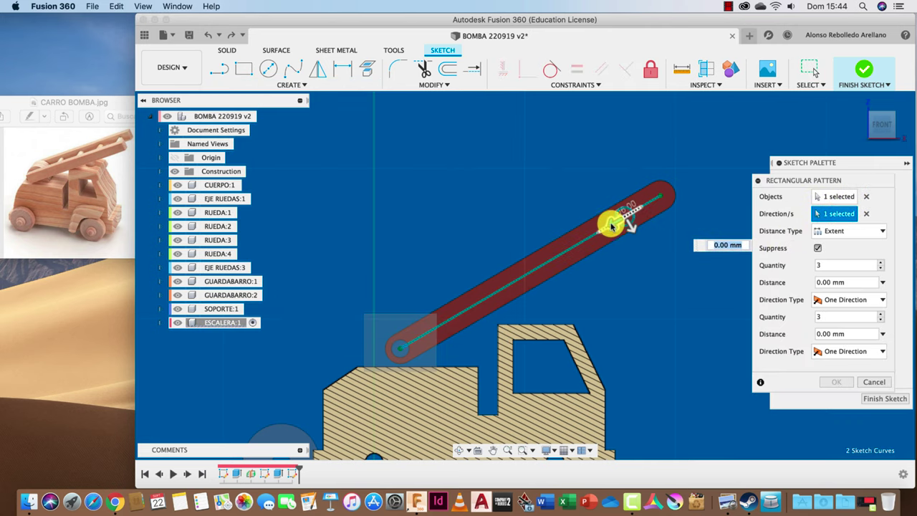
pyautogui.moveTo(611, 226); pyautogui.dragTo(390, 360)
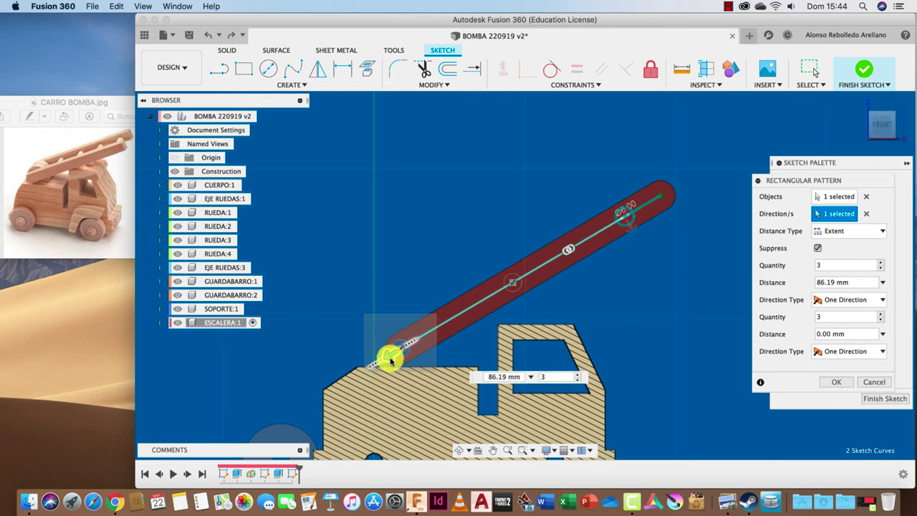
pyautogui.moveTo(391, 361); pyautogui.dragTo(393, 364)
pyautogui.moveTo(526, 375); pyautogui.dragTo(487, 377)
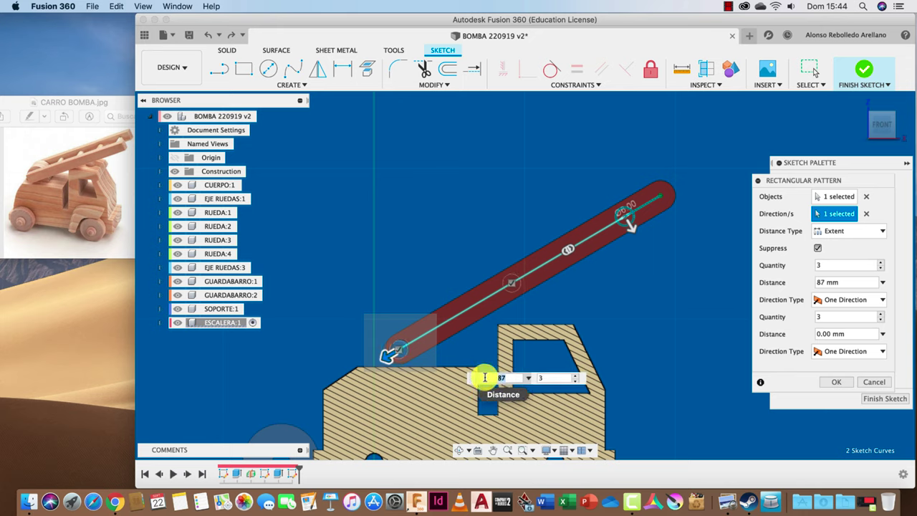
pyautogui.write('.')
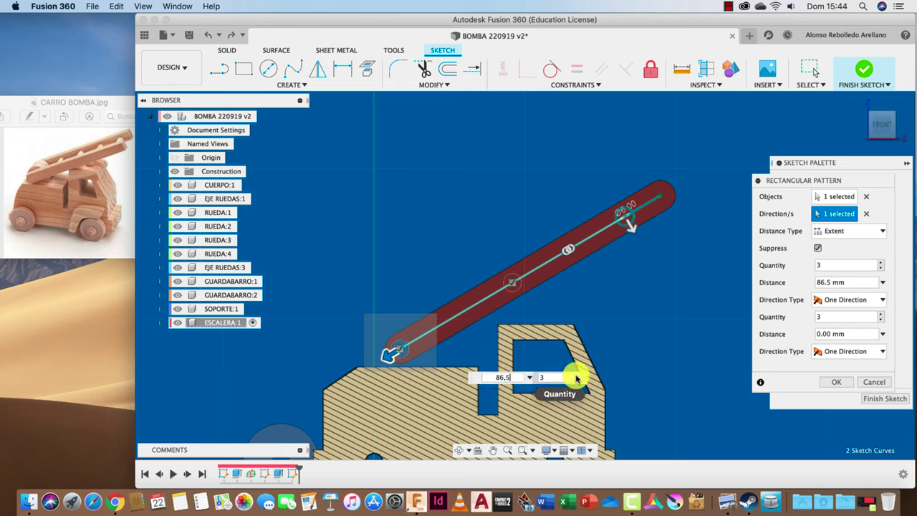
pyautogui.press('Tab')
pyautogui.write('4')
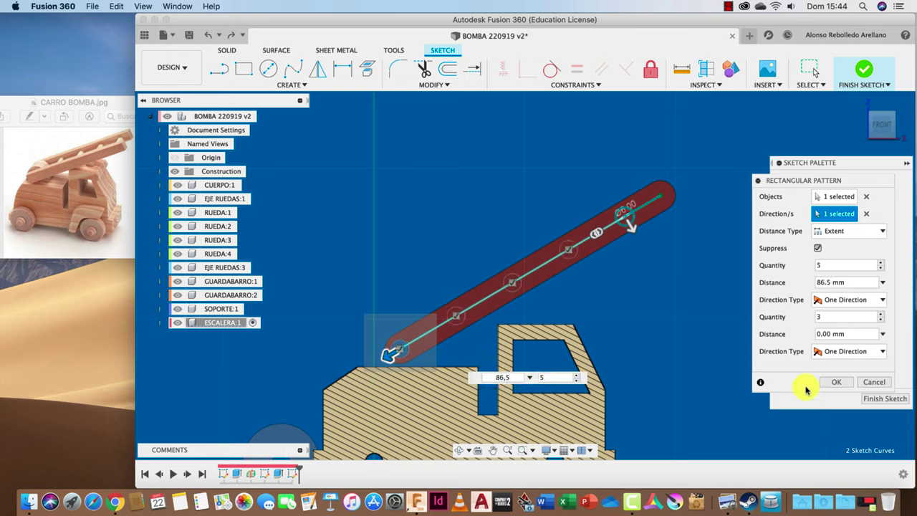
pyautogui.click(836, 382)
# Step: Finish the ladder sketch and bring the ladder's upper end into view
pyautogui.click(881, 398)
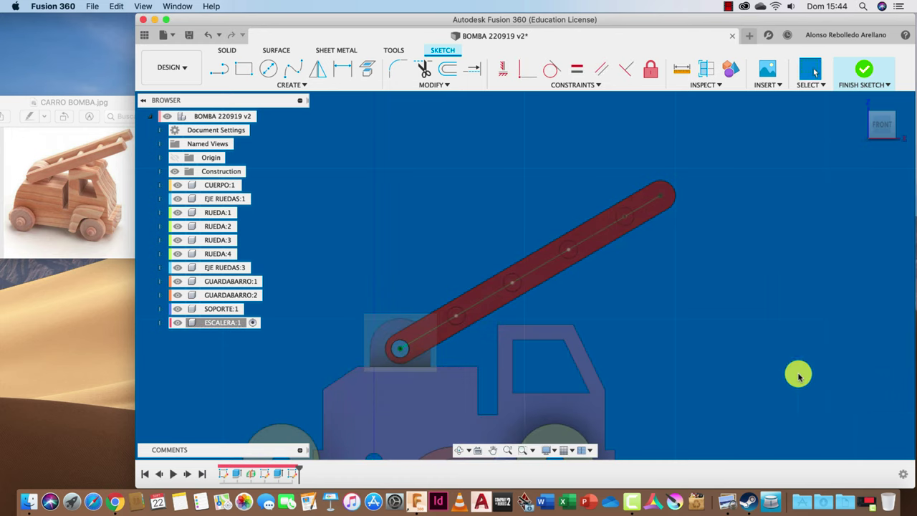
pyautogui.scroll(-1, 676, 325)
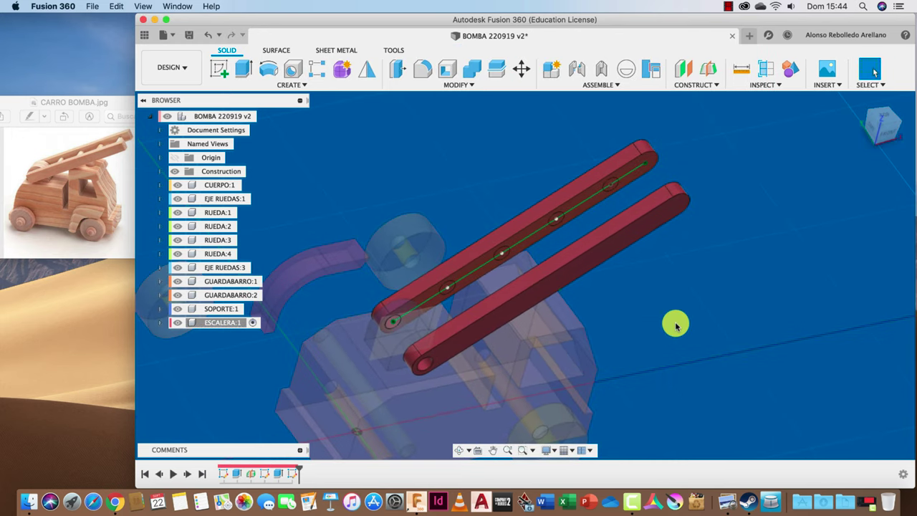
pyautogui.press('e')
pyautogui.click(609, 188)
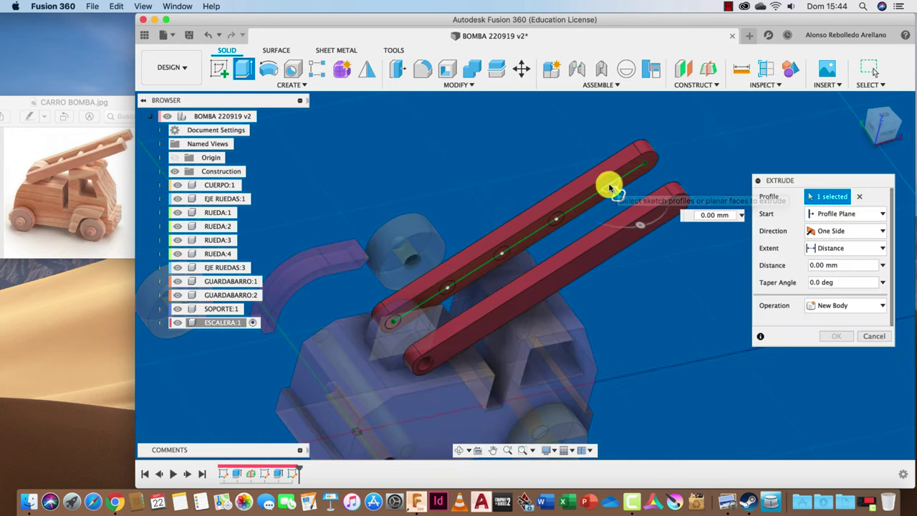
pyautogui.click(867, 337)
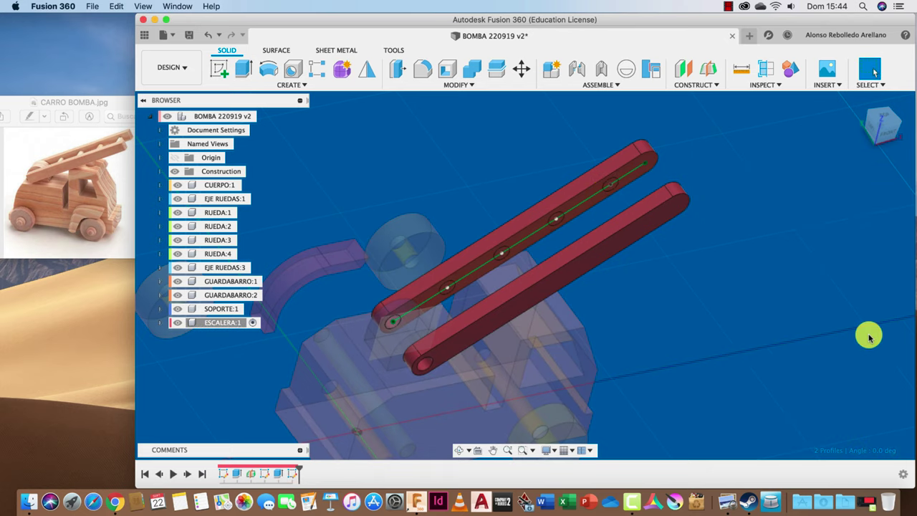
pyautogui.click(631, 173)
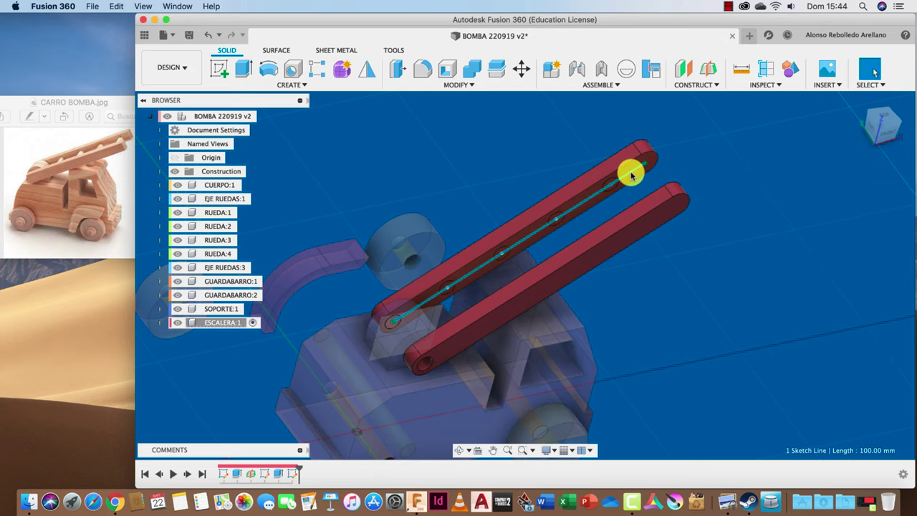
pyautogui.rightClick(632, 174)
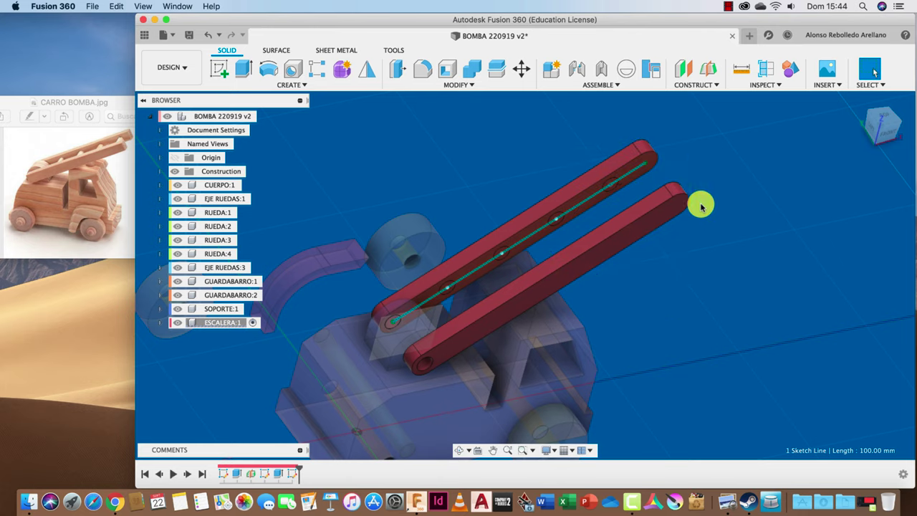
pyautogui.scroll(5, 699, 204)
pyautogui.moveTo(738, 167); pyautogui.dragTo(782, 169, button='middle')
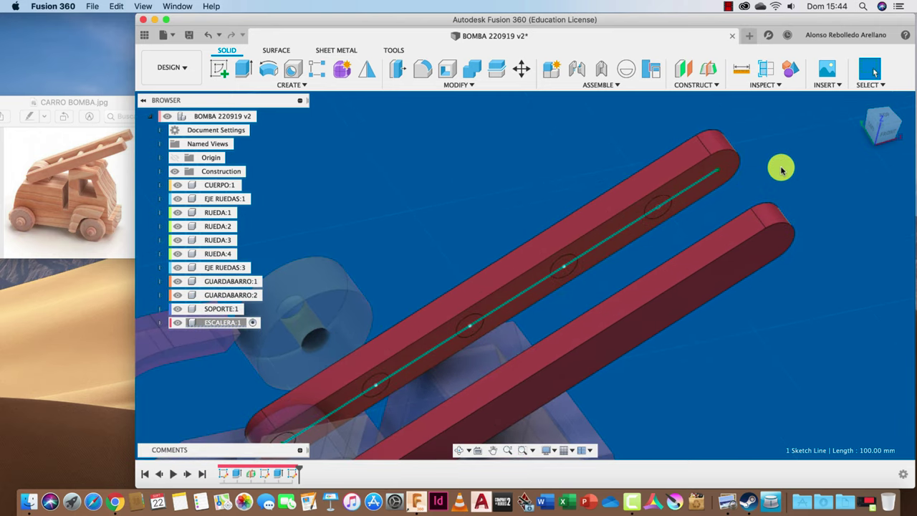
# Step: Select all the rung circle profiles and extrude them as cylinders
pyautogui.press('e')
pyautogui.click(654, 210)
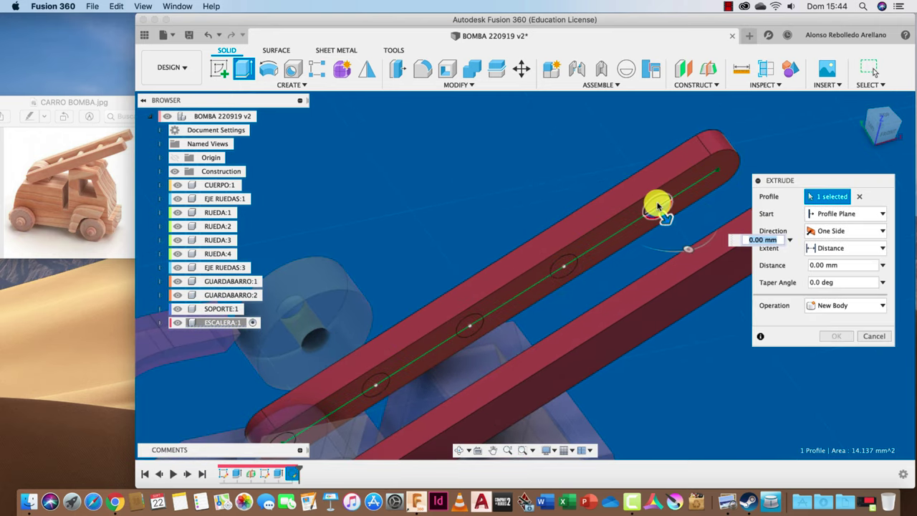
pyautogui.click(657, 204)
pyautogui.click(565, 268)
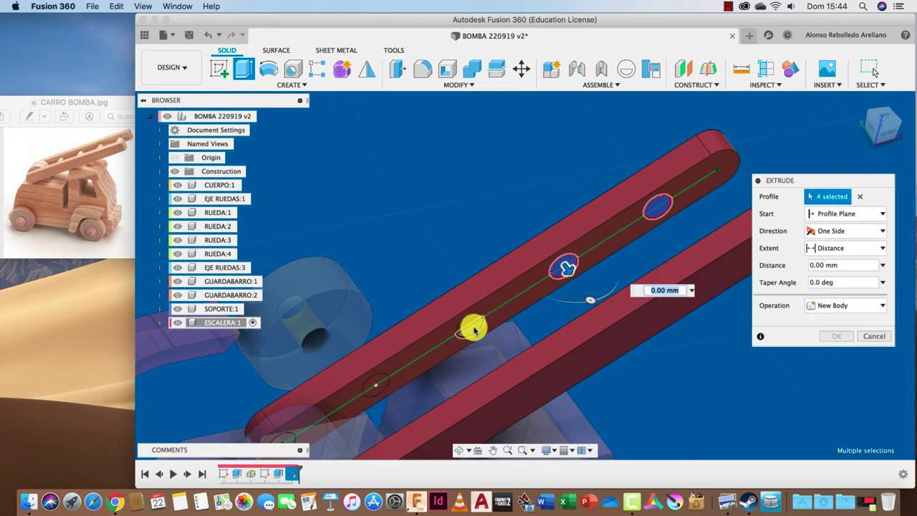
pyautogui.click(470, 331)
pyautogui.moveTo(416, 262); pyautogui.dragTo(485, 255, button='middle')
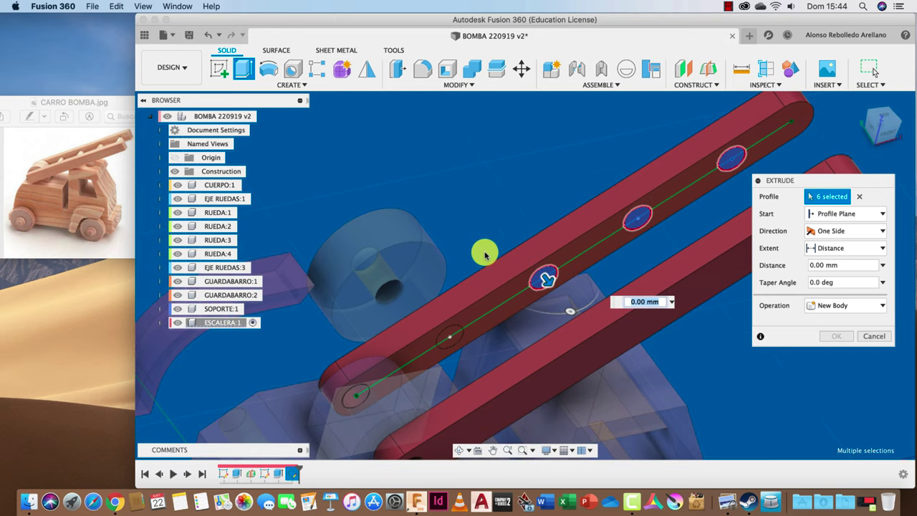
pyautogui.click(450, 337)
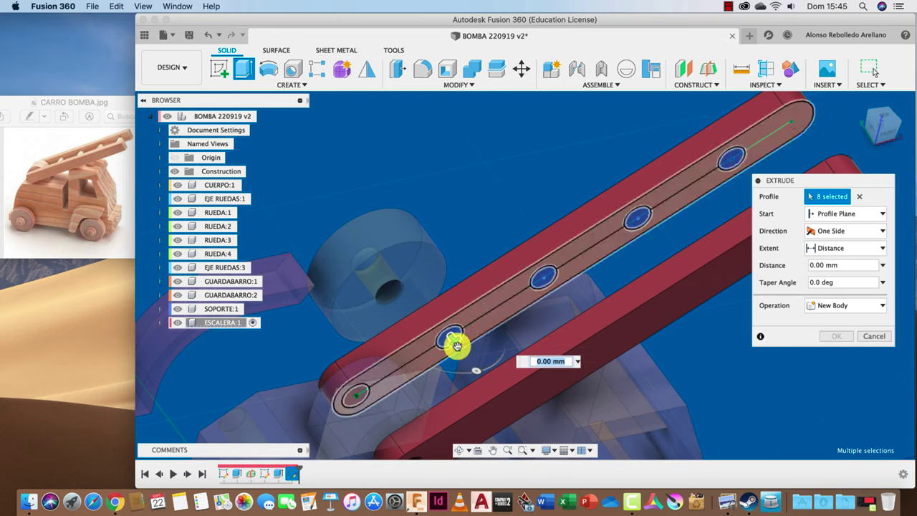
pyautogui.moveTo(457, 348); pyautogui.dragTo(475, 367)
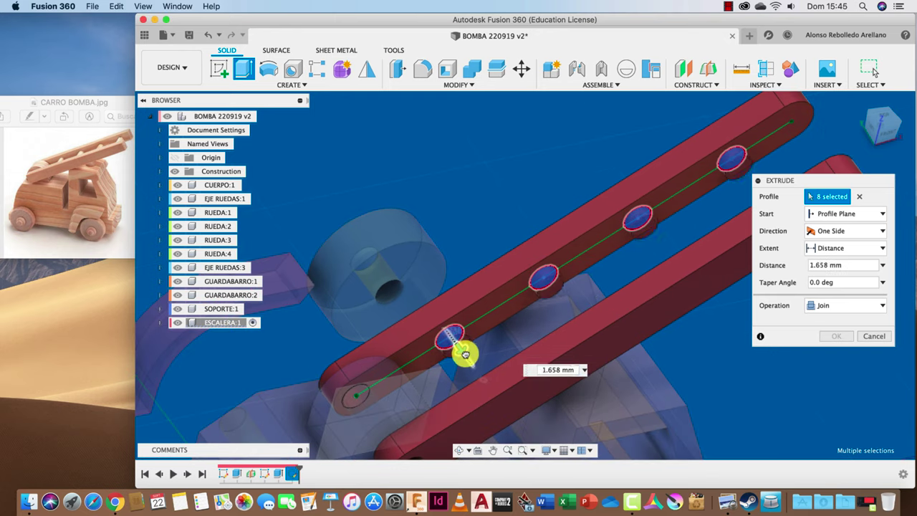
# Step: Extend the rungs To Object up to the opposite rail, joining them to it
pyautogui.click(880, 249)
pyautogui.click(824, 278)
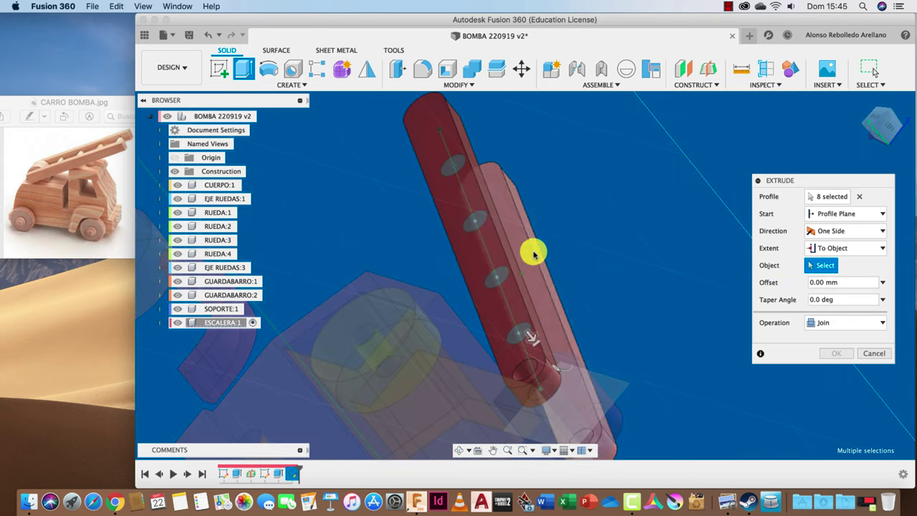
pyautogui.click(528, 265)
pyautogui.click(832, 387)
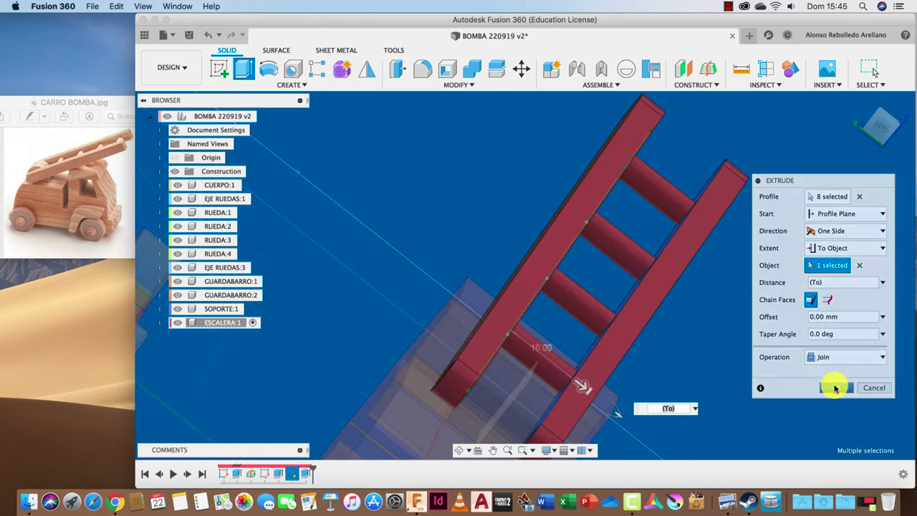
pyautogui.moveTo(829, 385)
pyautogui.keyDown('shift'); pyautogui.mouseDown(button='middle')
pyautogui.moveTo(743, 358)
pyautogui.moveTo(641, 299)
pyautogui.moveTo(466, 234)
pyautogui.mouseUp(button='middle'); pyautogui.keyUp('shift')
# Step: Add a new component named EJE ESCALERA under the root design for the ladder axle
pyautogui.keyDown('shift'); pyautogui.scroll(-3, 466, 234); pyautogui.keyUp('shift')
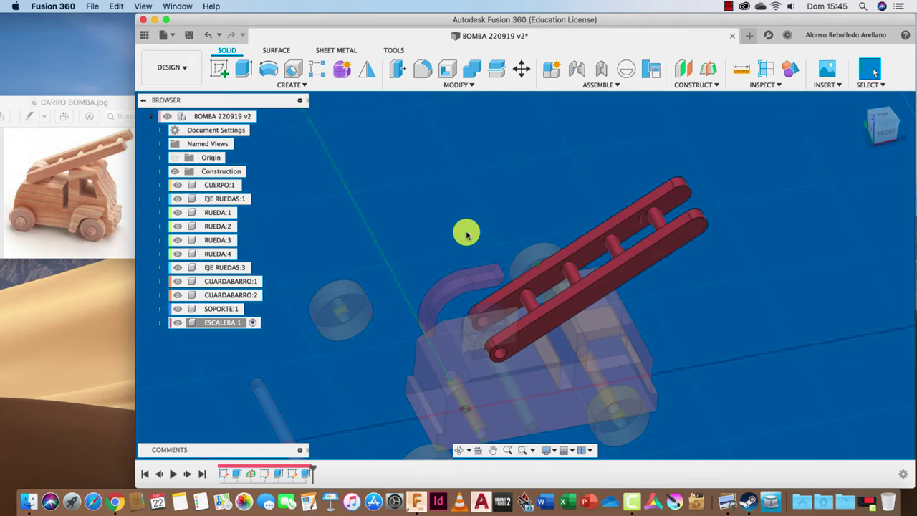
pyautogui.keyDown('shift'); pyautogui.scroll(-3, 466, 234); pyautogui.keyUp('shift')
pyautogui.keyDown('shift'); pyautogui.scroll(-2, 467, 234); pyautogui.keyUp('shift')
pyautogui.keyDown('shift'); pyautogui.scroll(-3, 467, 234); pyautogui.keyUp('shift')
pyautogui.keyDown('shift'); pyautogui.scroll(-3, 467, 235); pyautogui.keyUp('shift')
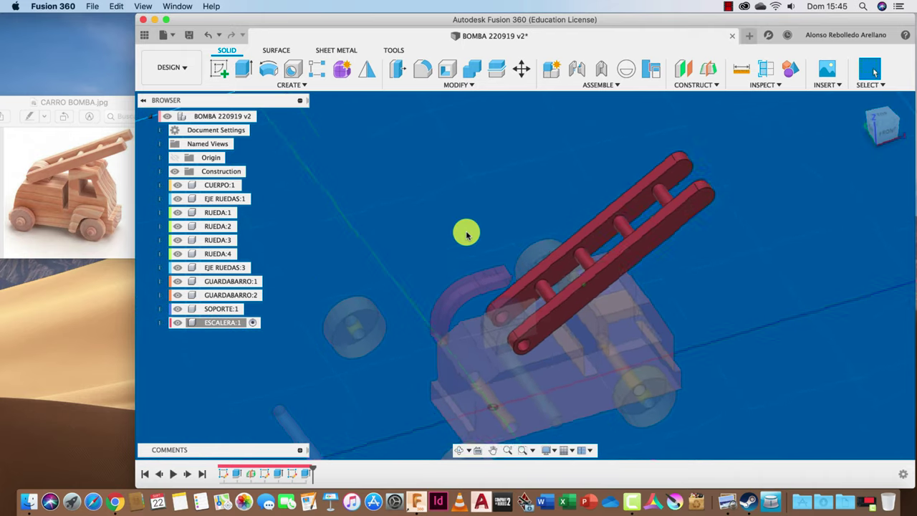
pyautogui.keyDown('shift'); pyautogui.scroll(-3, 466, 233); pyautogui.keyUp('shift')
pyautogui.keyDown('shift'); pyautogui.scroll(-2, 466, 233); pyautogui.keyUp('shift')
pyautogui.keyDown('shift'); pyautogui.scroll(3, 458, 231); pyautogui.keyUp('shift')
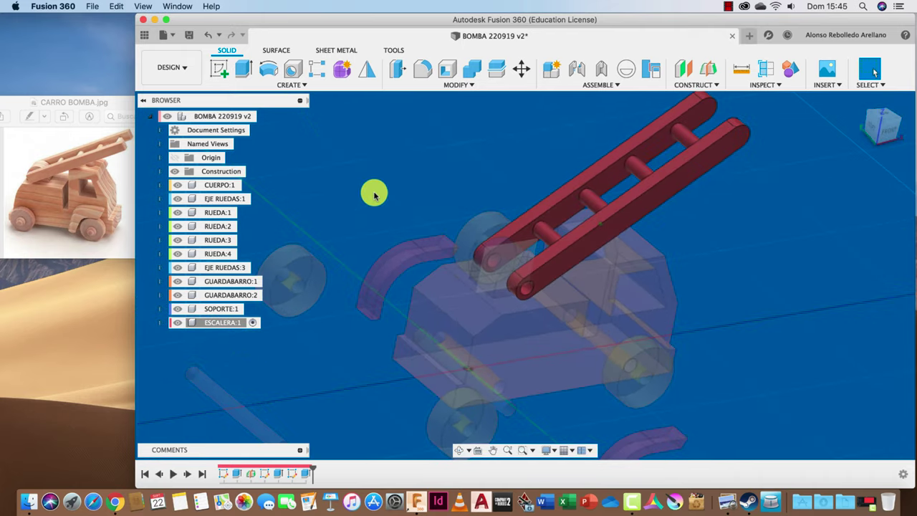
pyautogui.rightClick(241, 119)
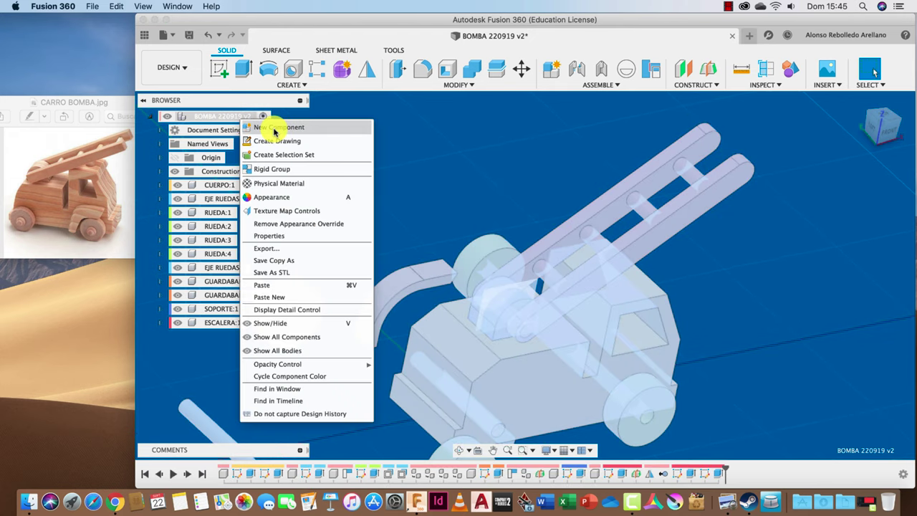
pyautogui.click(274, 127)
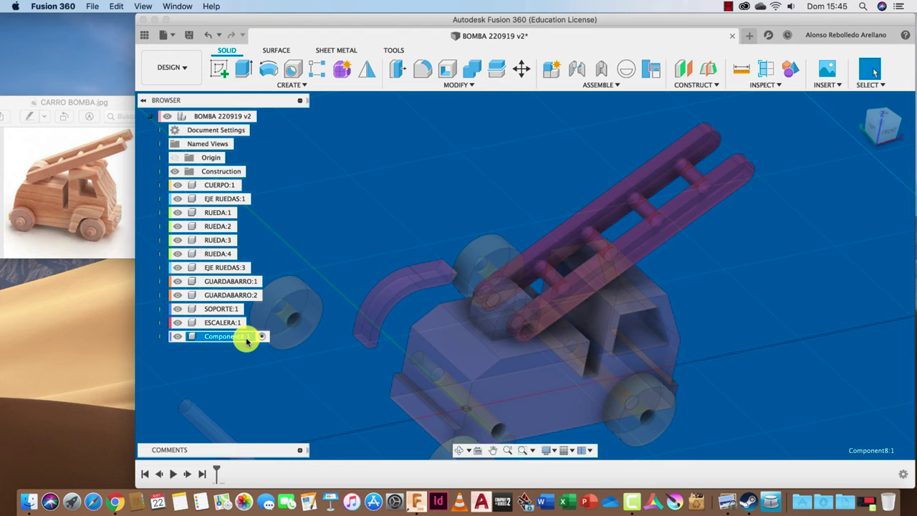
# Step: Start and cancel an extrude, then begin a new sketch for the axle
pyautogui.press('e')
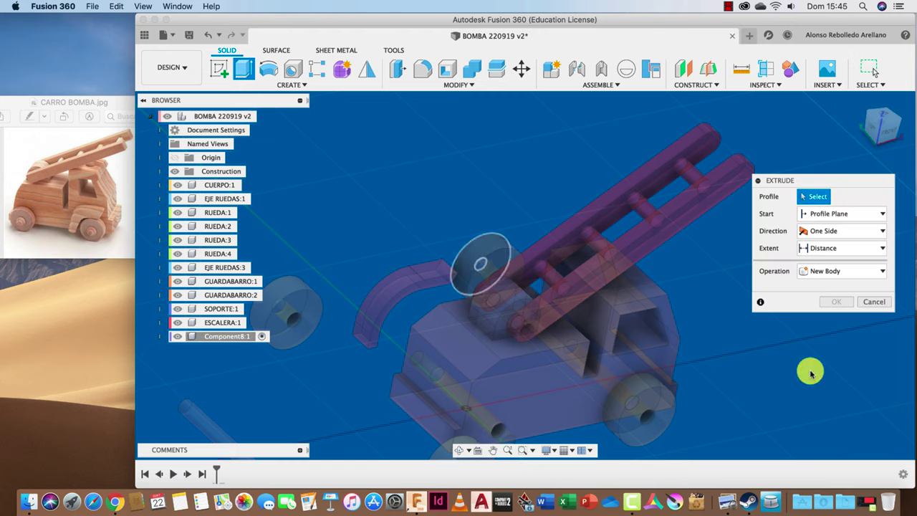
pyautogui.click(874, 302)
pyautogui.write('EJE ESCALERA')
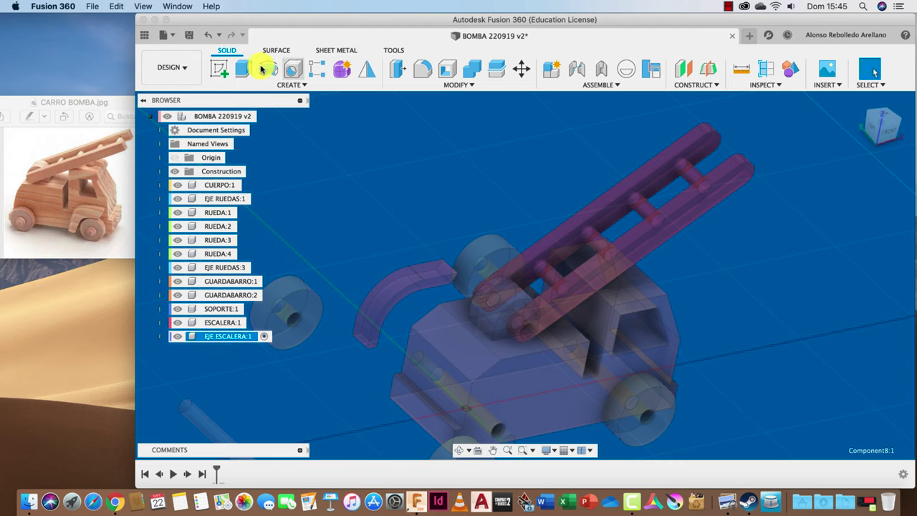
pyautogui.click(226, 69)
# Step: Sketch a circle on the face at the ladder's pivot hole
pyautogui.click(549, 315)
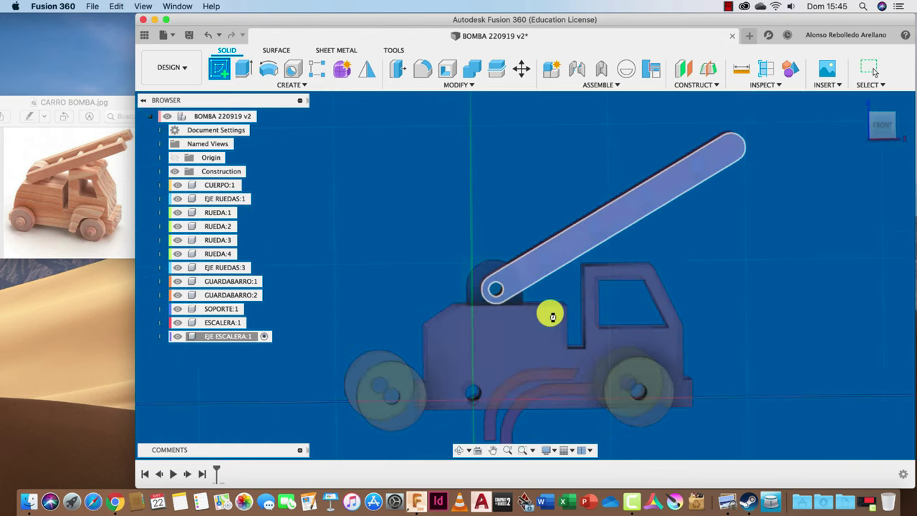
pyautogui.press('c')
pyautogui.scroll(3, 513, 295)
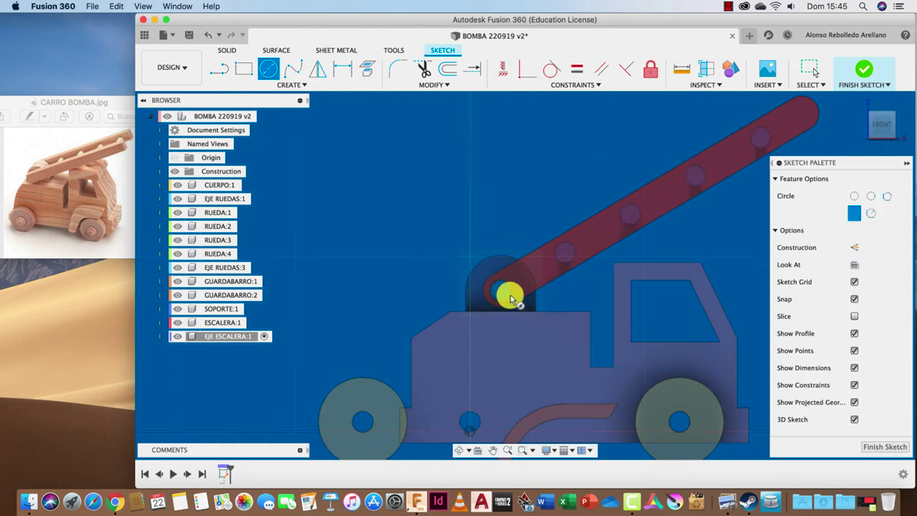
pyautogui.scroll(3, 501, 292)
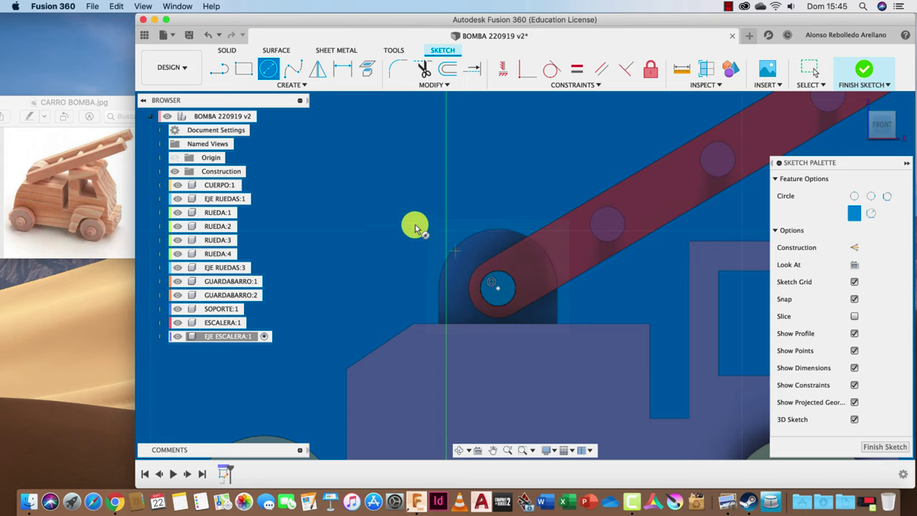
# Step: Extrude the circle with a To Object extent to the opposite face, forming the axle cylinder
pyautogui.press('e')
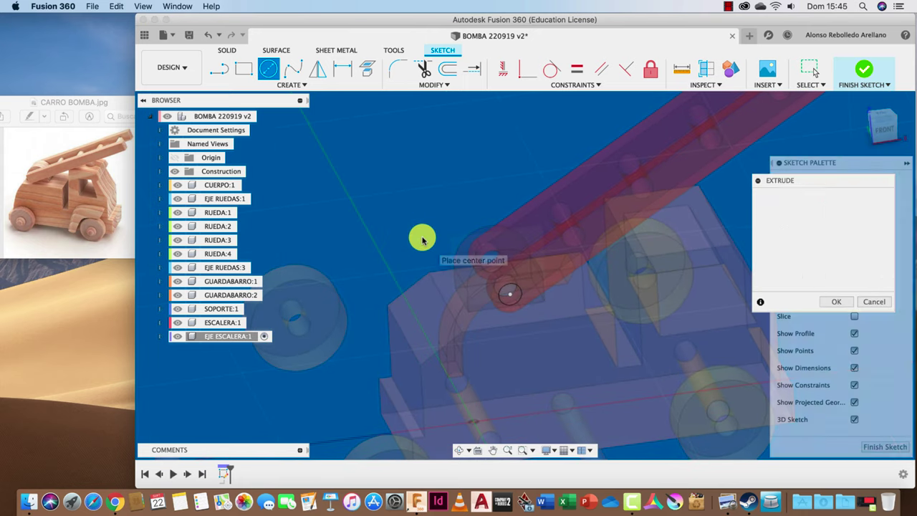
pyautogui.click(566, 356)
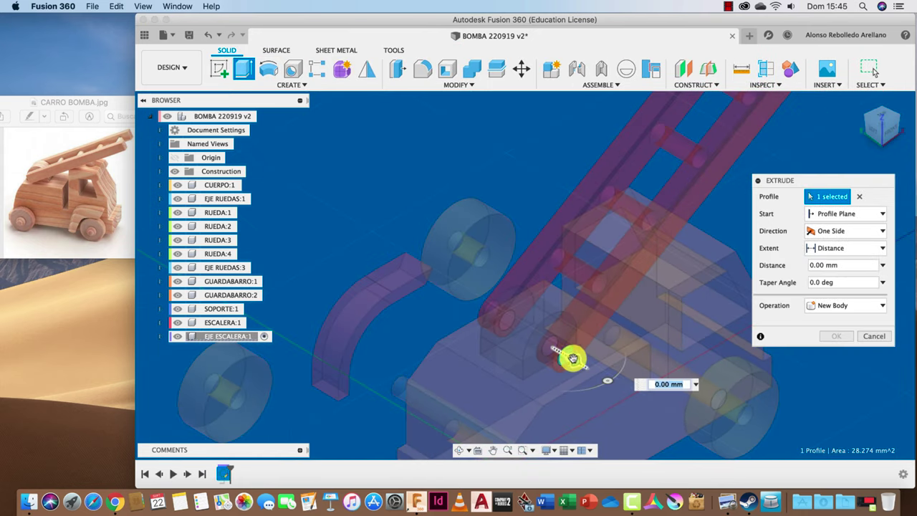
pyautogui.moveTo(572, 358); pyautogui.dragTo(475, 318)
pyautogui.click(874, 251)
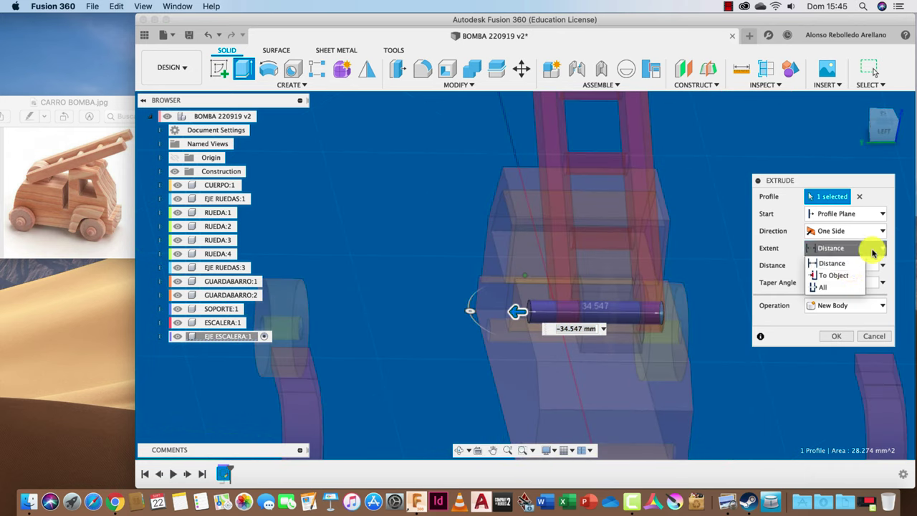
pyautogui.click(831, 276)
pyautogui.click(542, 250)
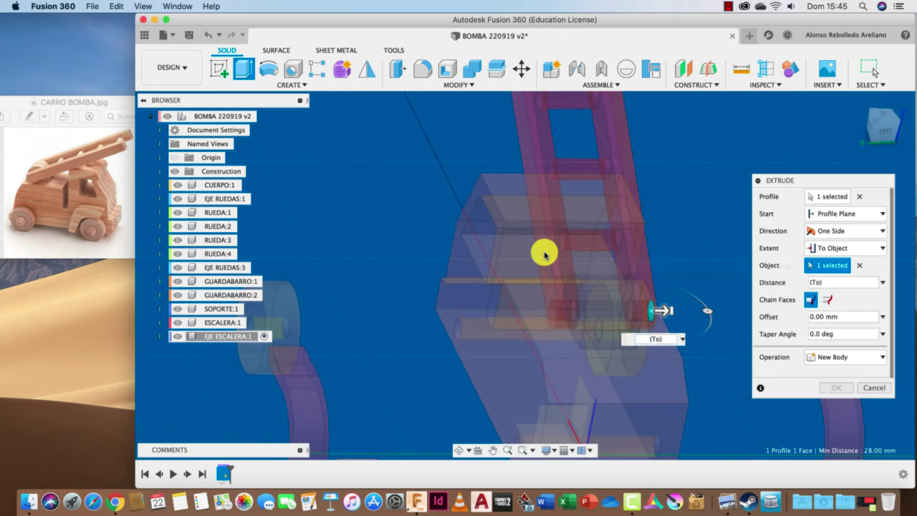
pyautogui.click(833, 388)
pyautogui.moveTo(714, 378)
pyautogui.keyDown('shift'); pyautogui.mouseDown(button='middle')
pyautogui.moveTo(537, 301)
pyautogui.moveTo(469, 249)
pyautogui.mouseUp(button='middle'); pyautogui.keyUp('shift')
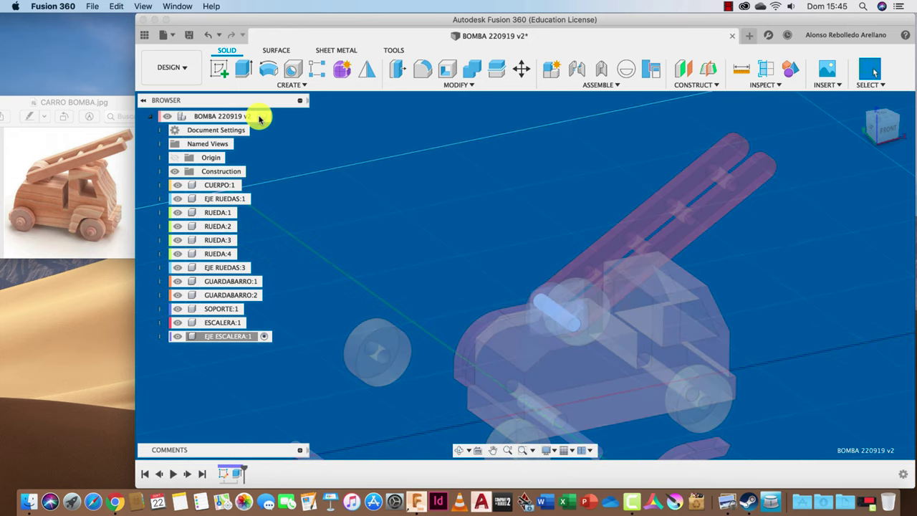
# Step: Move the red ladder off the truck, up and to the right, then maximize the window
pyautogui.scroll(-5, 430, 199)
pyautogui.scroll(-3, 445, 223)
pyautogui.moveTo(551, 257)
pyautogui.mouseDown()
pyautogui.moveTo(544, 277)
pyautogui.moveTo(508, 291)
pyautogui.mouseUp()
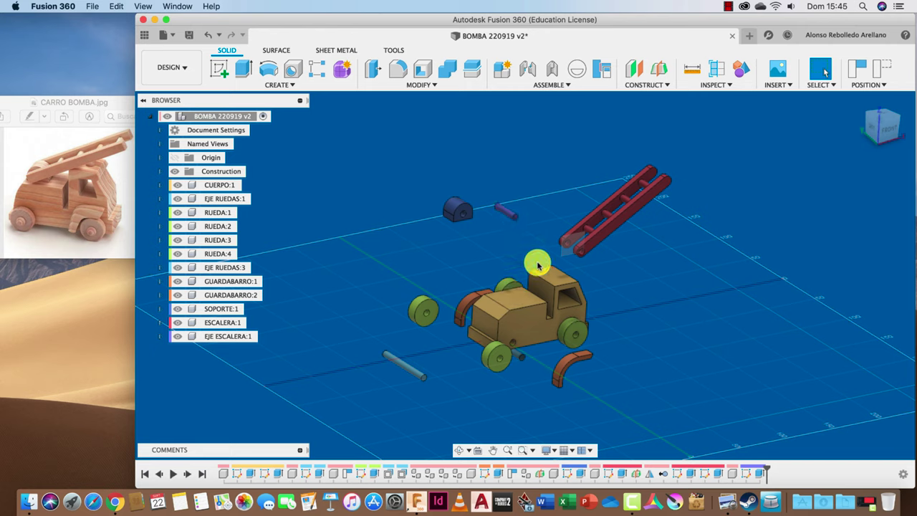
pyautogui.moveTo(539, 265)
pyautogui.keyDown('shift'); pyautogui.mouseDown(button='middle')
pyautogui.moveTo(618, 320)
pyautogui.moveTo(614, 313)
pyautogui.mouseUp(button='middle'); pyautogui.keyUp('shift')
pyautogui.click(166, 20)
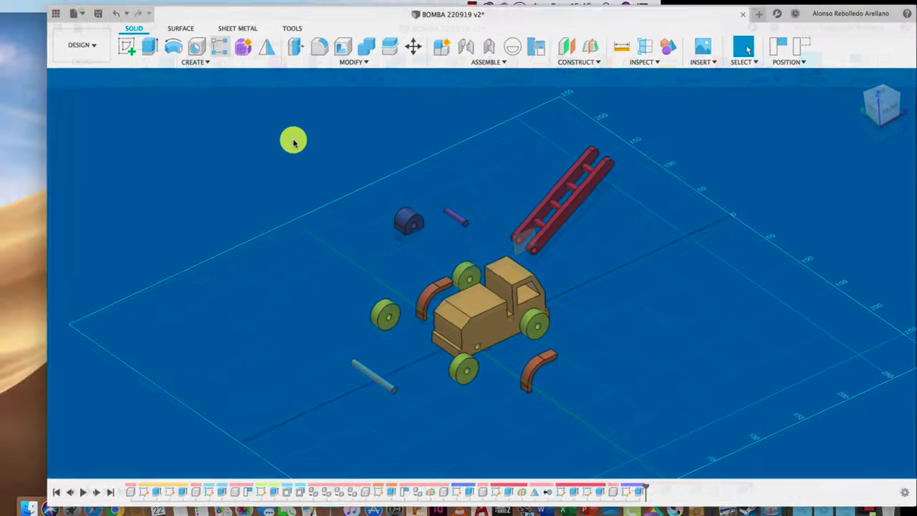